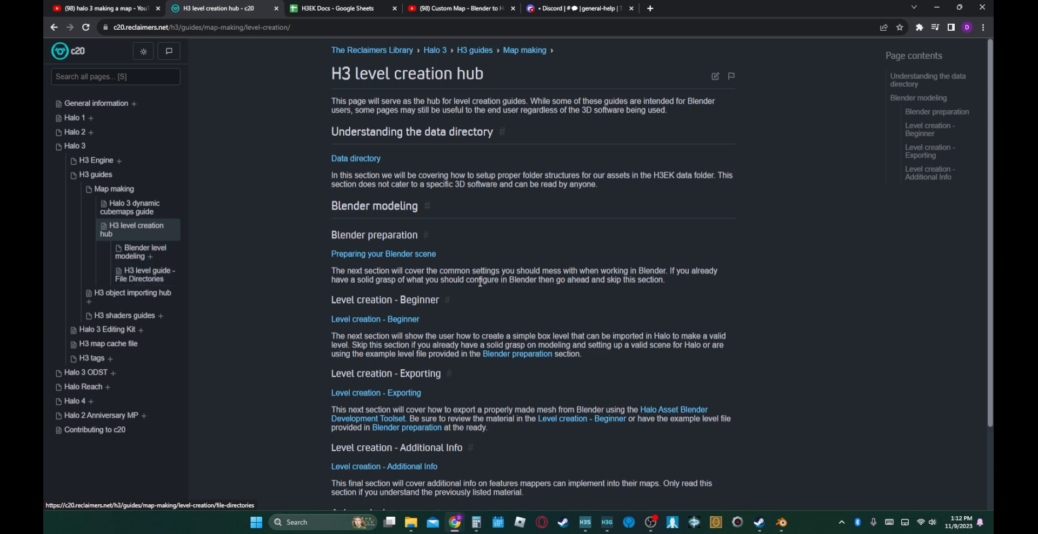
# - Open the Level creation - Additional Info guide from the H3 level creation hub
pyautogui.scroll(-2, 475, 282)
pyautogui.scroll(1, 469, 281)
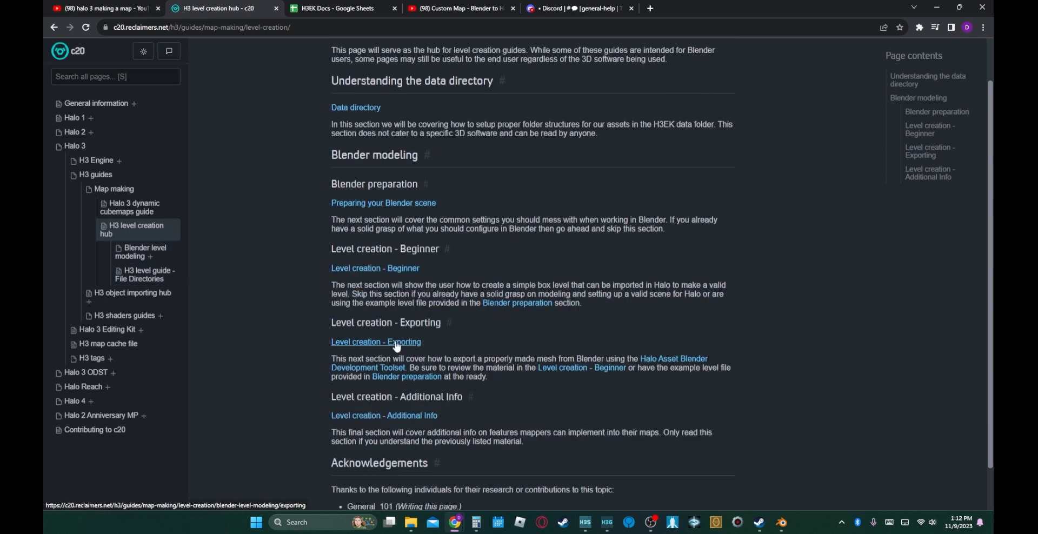
pyautogui.click(385, 416)
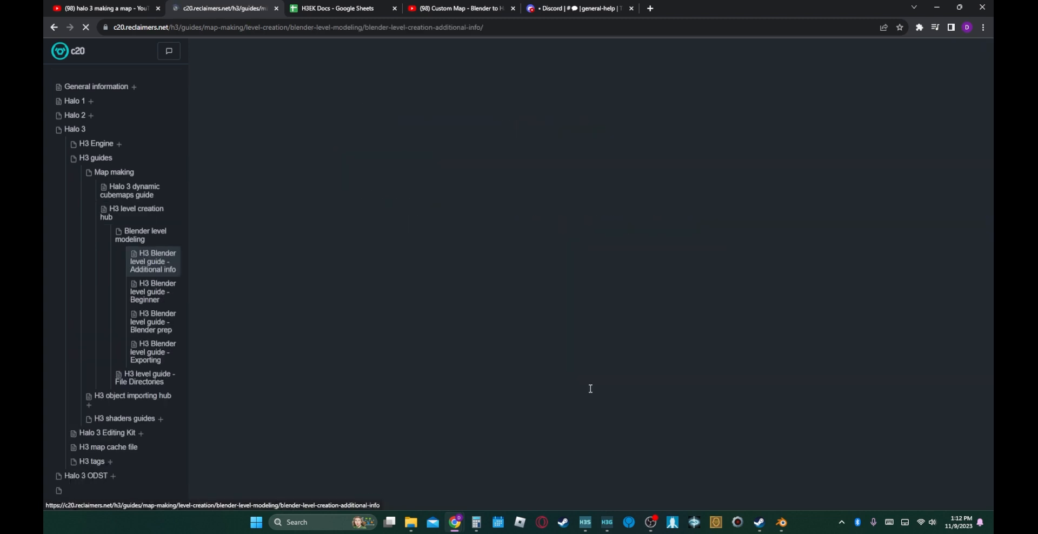
# - Review the Additional info guide's sections on multiple skies, BSPs, object symbols, portals, instance geometry and water
pyautogui.scroll(-2, 425, 371)
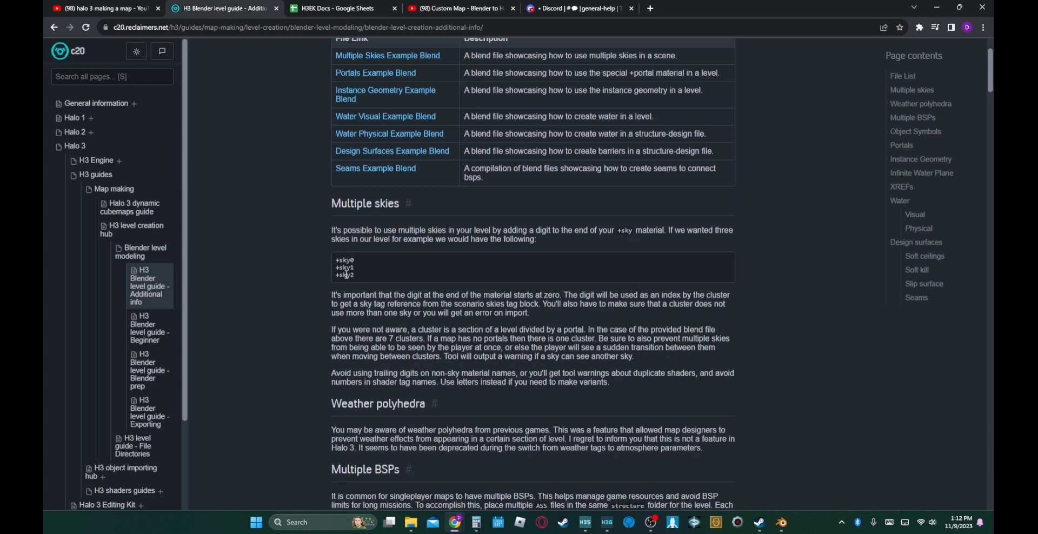
pyautogui.scroll(-5, 346, 275)
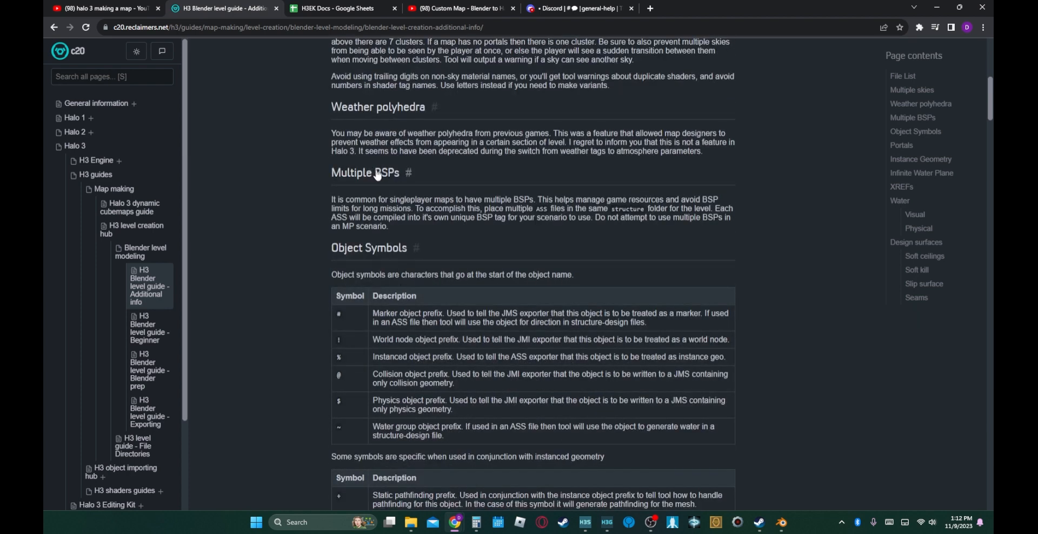
pyautogui.scroll(-3, 388, 183)
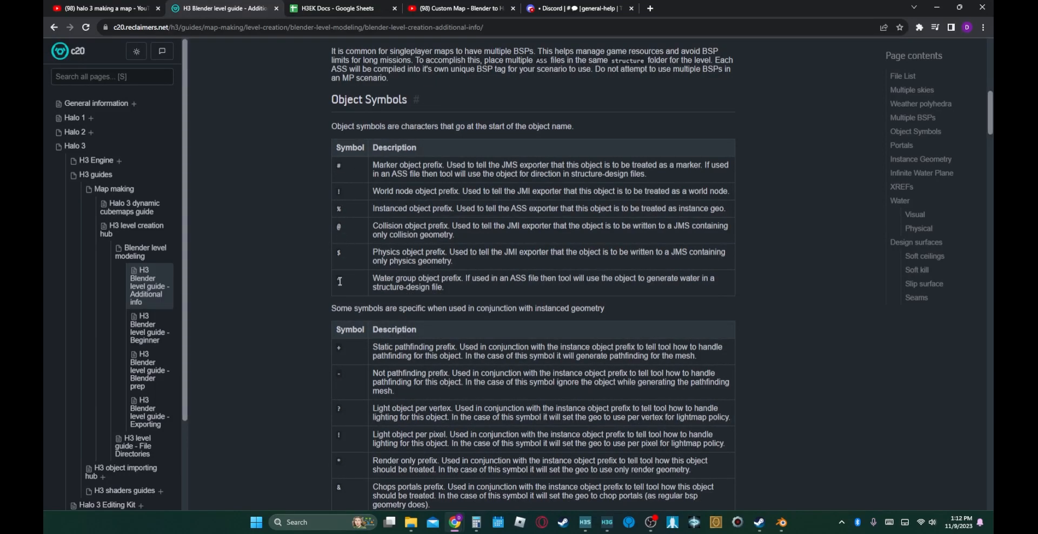
pyautogui.scroll(-4, 368, 359)
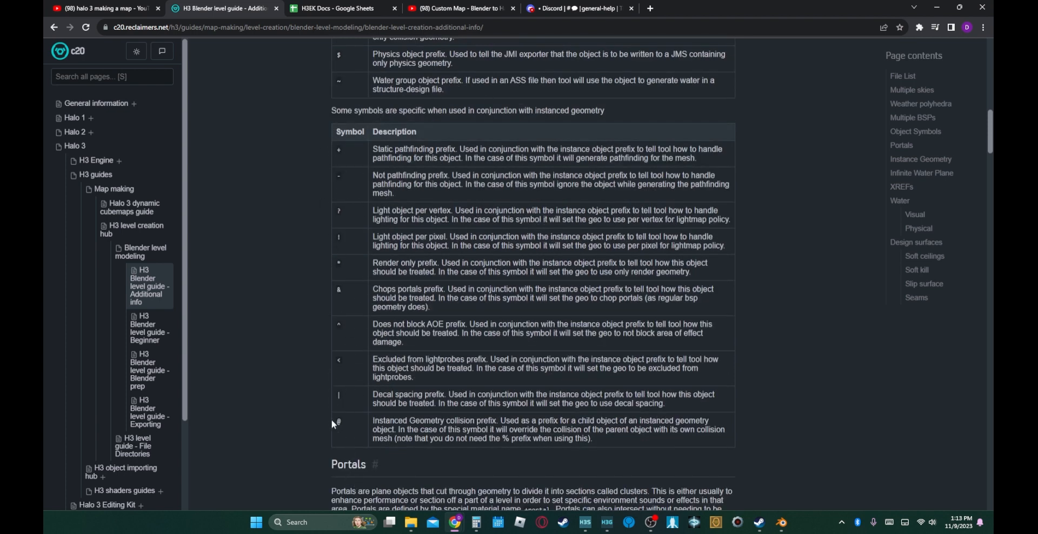
pyautogui.scroll(-8, 332, 420)
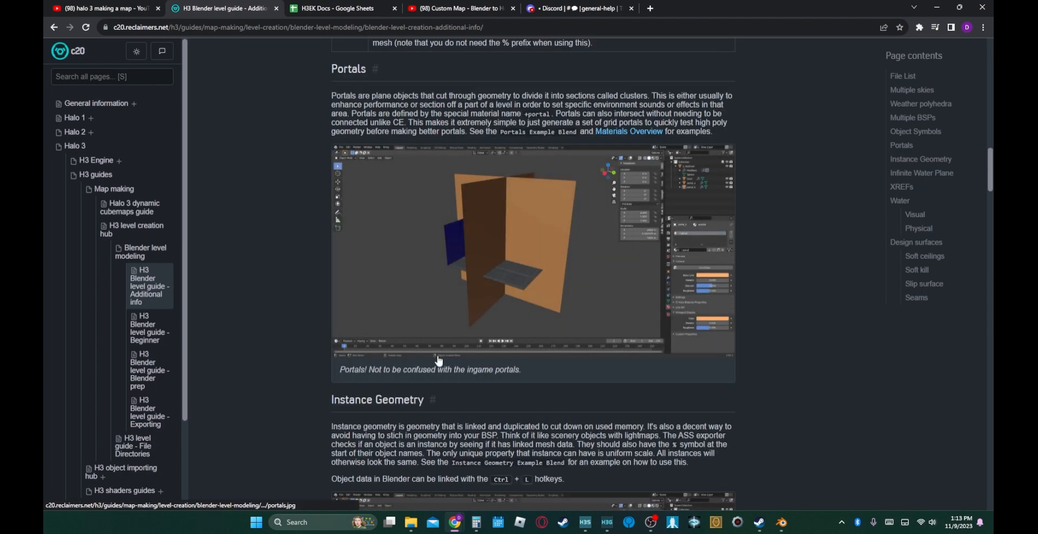
pyautogui.scroll(-20, 438, 361)
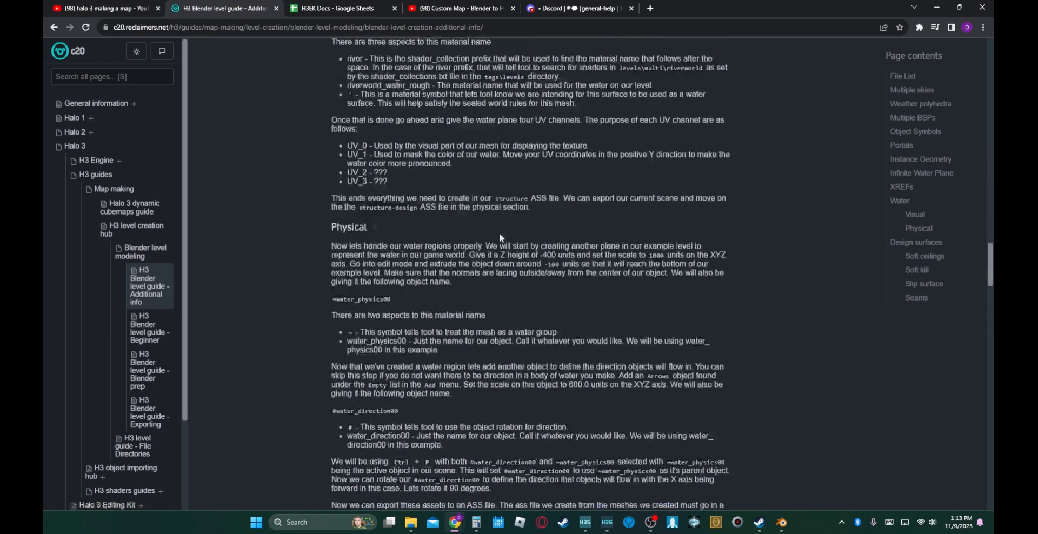
pyautogui.scroll(20, 505, 359)
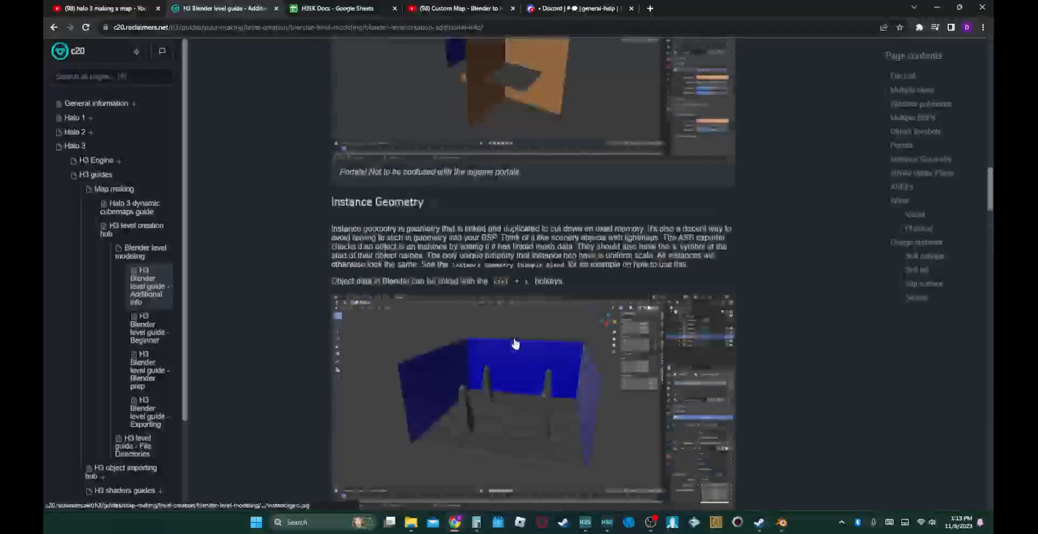
pyautogui.scroll(12, 516, 336)
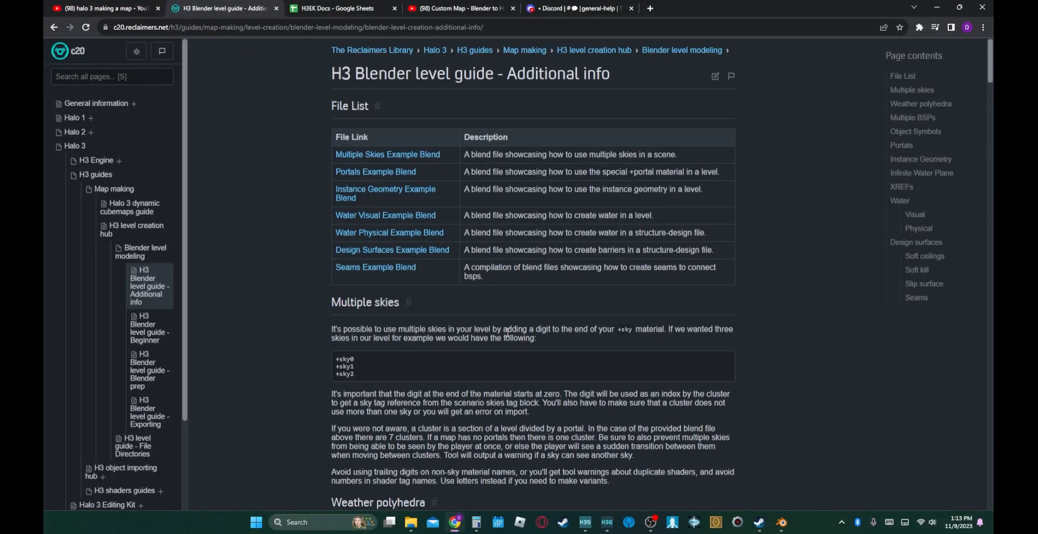
# - Switch to Blender and delete the default camera and light from the scene
pyautogui.click(781, 524)
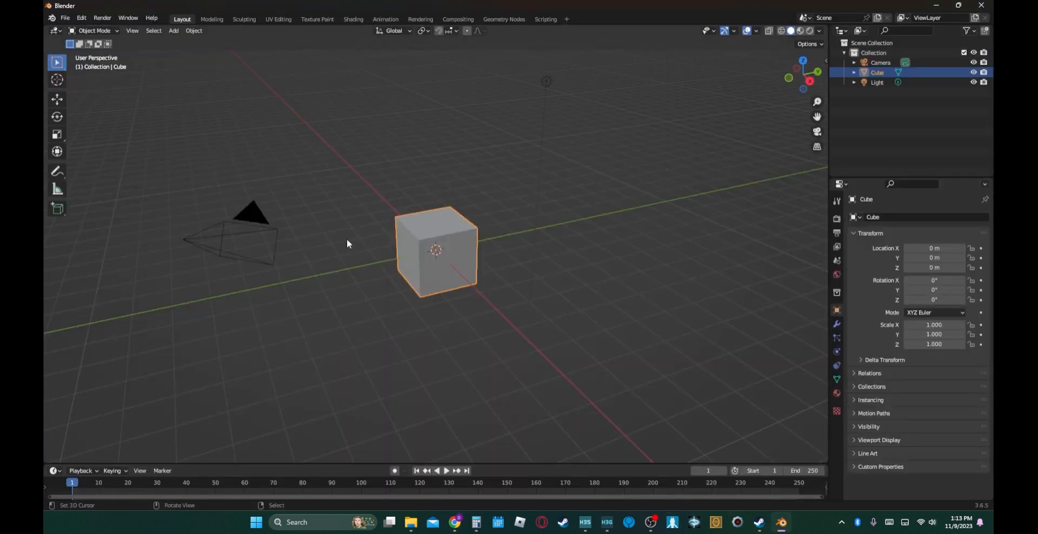
pyautogui.click(450, 203)
pyautogui.click(65, 17)
pyautogui.click(248, 209)
pyautogui.press('Delete')
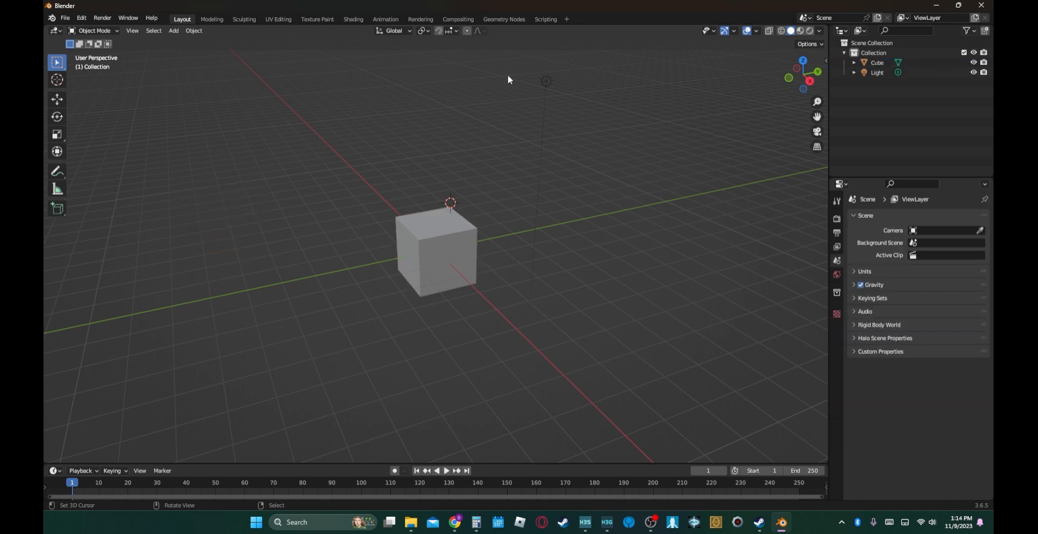
pyautogui.click(547, 82)
pyautogui.press('Delete')
# - Scale the default cube's whole mesh by 32 on all axes in Edit Mode
pyautogui.click(456, 233)
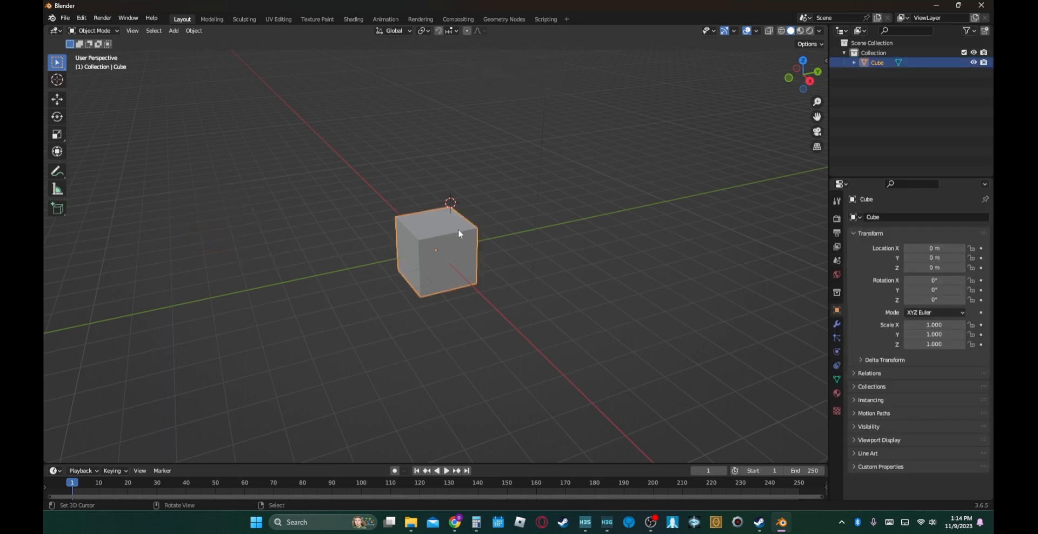
pyautogui.press('Tab')
pyautogui.press('Tab')
pyautogui.press('Tab')
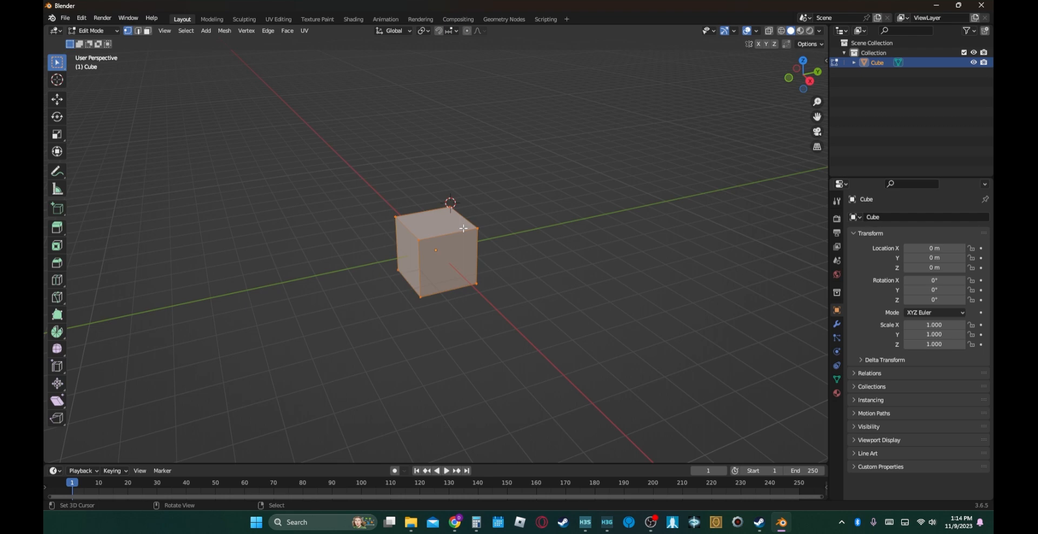
pyautogui.write('s32')
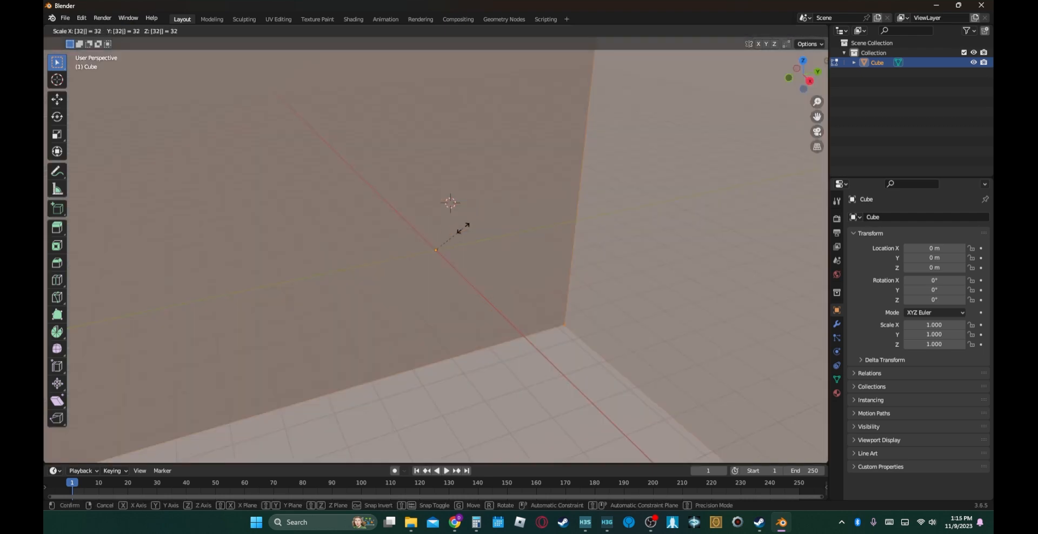
pyautogui.press('Return')
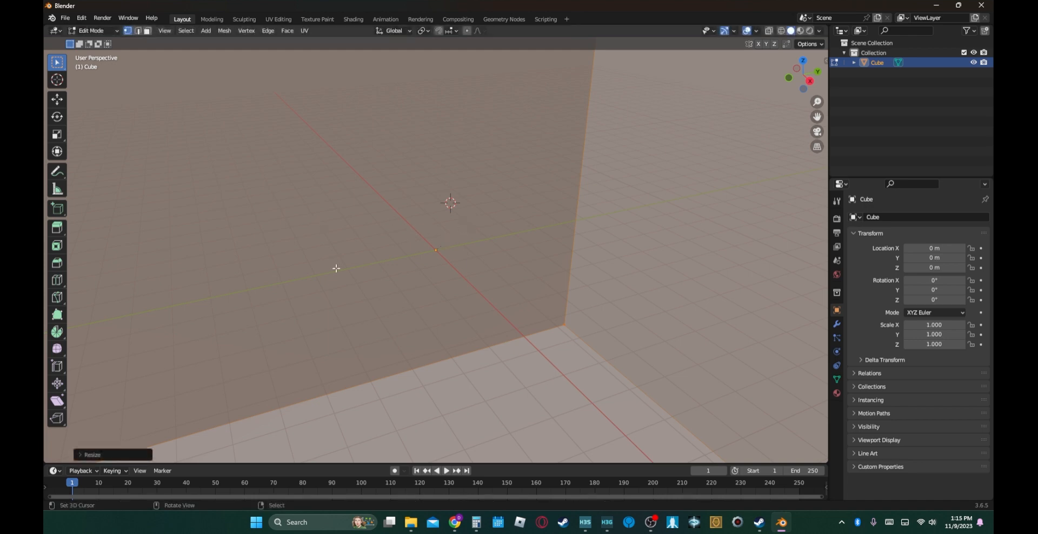
# - Move the cube's mesh up about 23 m along the Z axis and return to Object Mode
pyautogui.scroll(-5, 351, 297)
pyautogui.scroll(-5, 351, 297)
pyautogui.scroll(3, 486, 232)
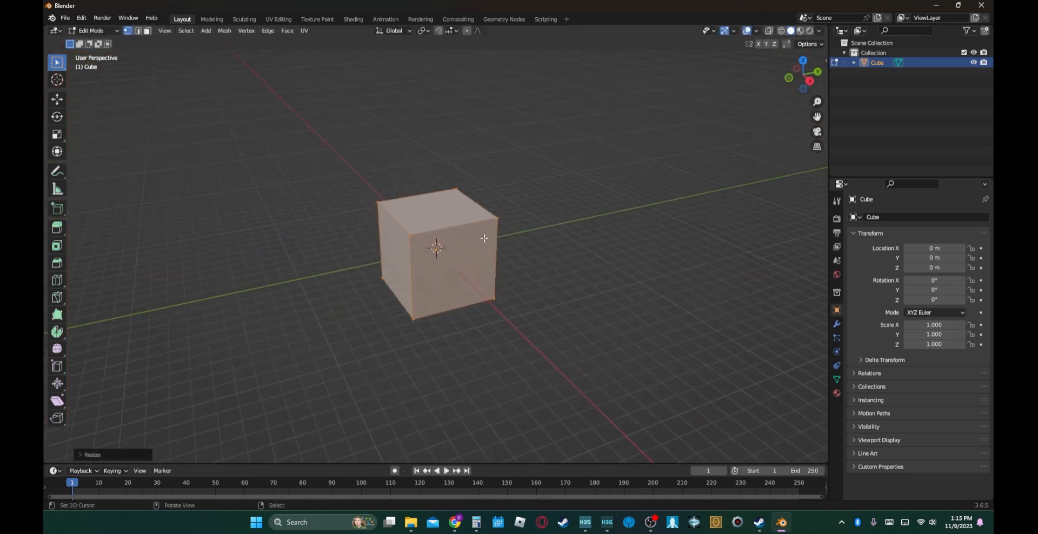
pyautogui.press('Tab')
pyautogui.press('Tab')
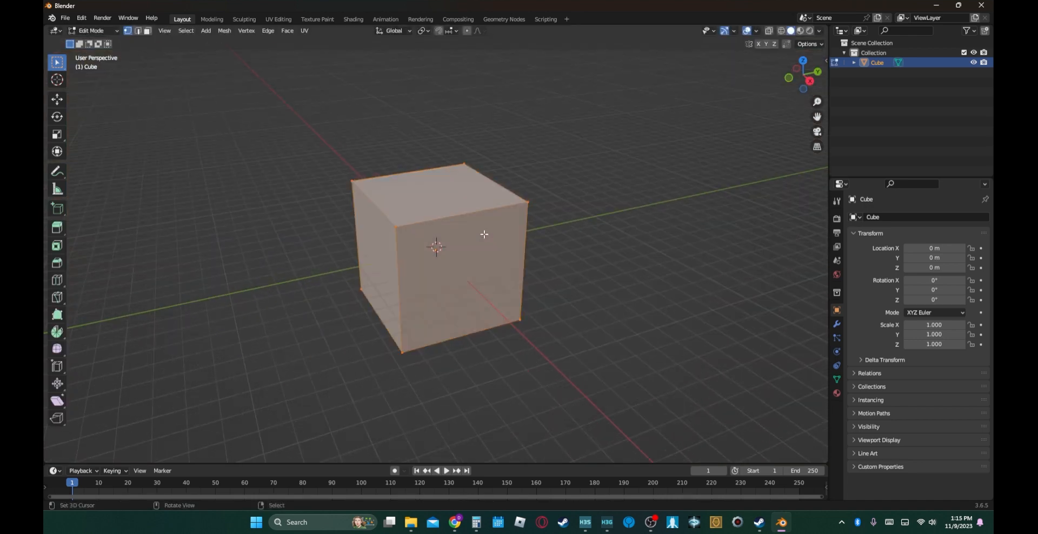
pyautogui.press('g')
pyautogui.press('z')
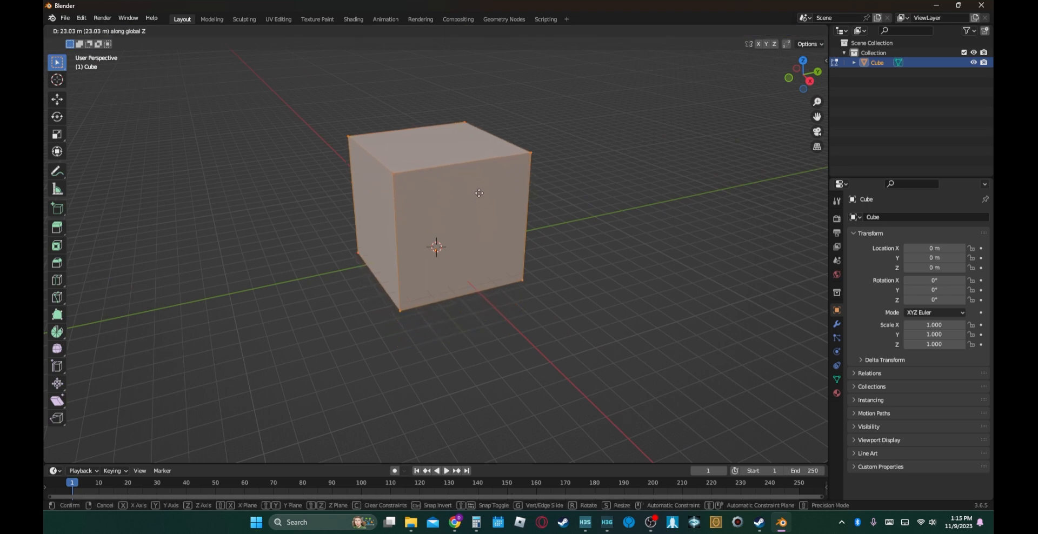
pyautogui.click(479, 193)
pyautogui.press('Tab')
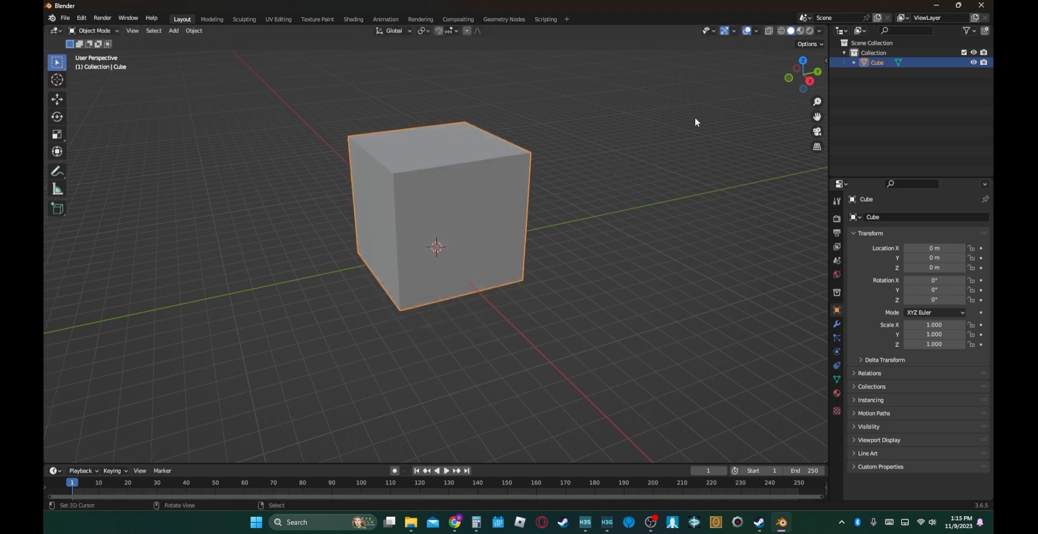
# - Add a UV sphere to the scene and rename it b_level_root
pyautogui.hotkey('shift', 'a')
pyautogui.moveTo(529, 245)
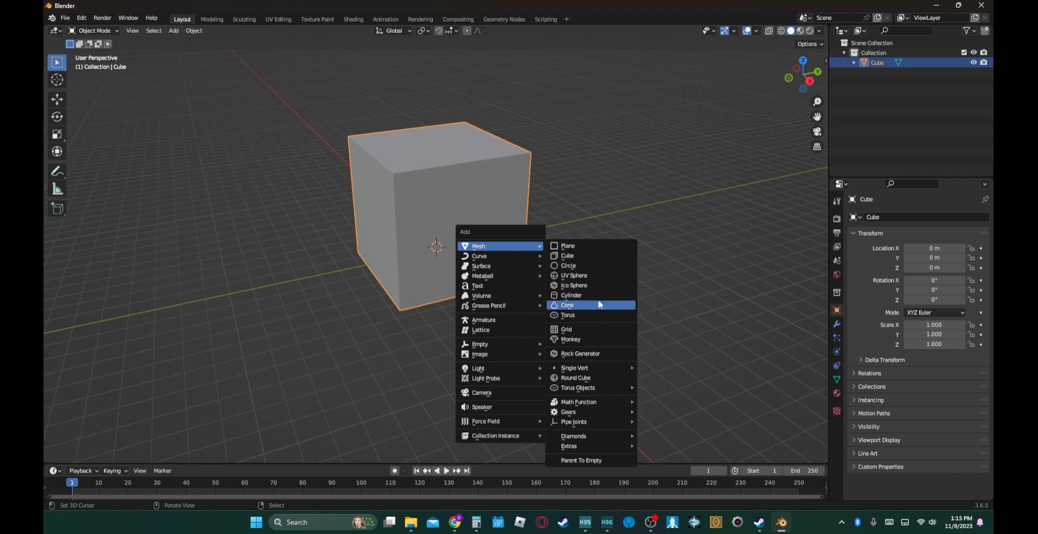
pyautogui.click(576, 275)
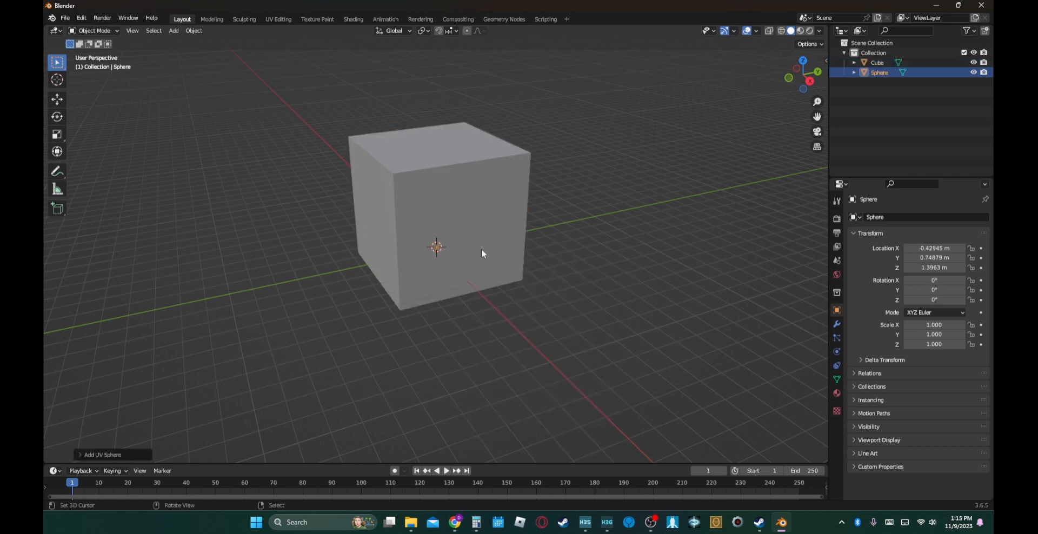
pyautogui.doubleClick(883, 74)
pyautogui.write('b')
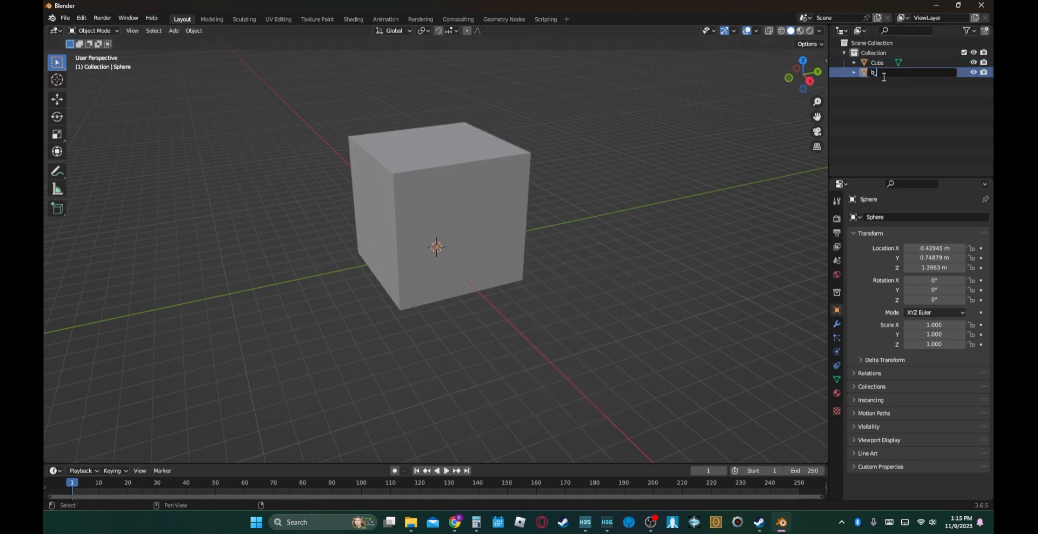
pyautogui.write('_level_noot')
pyautogui.press('Return')
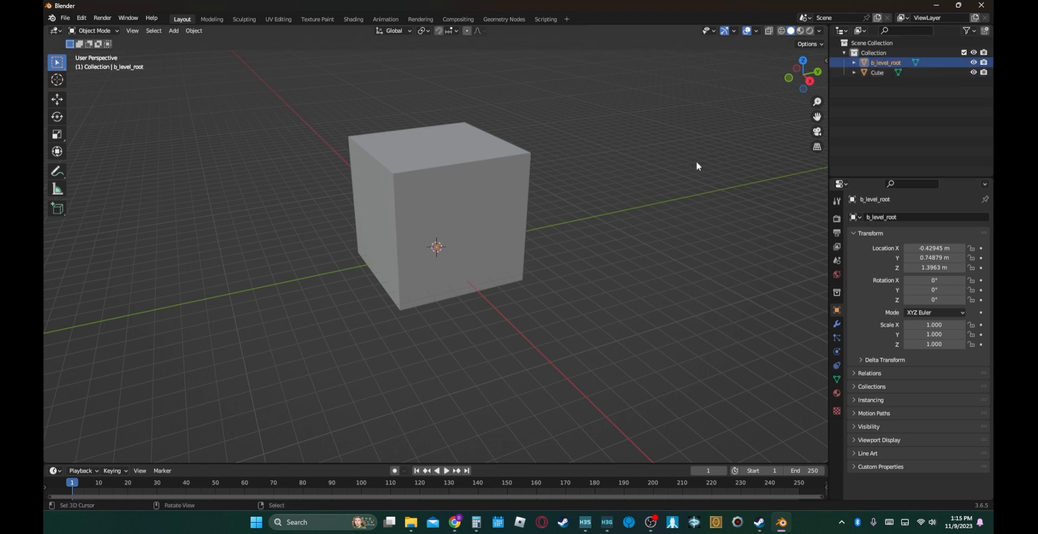
# - Snap the 3D cursor to the world origin
pyautogui.click(455, 173)
pyautogui.press('s')
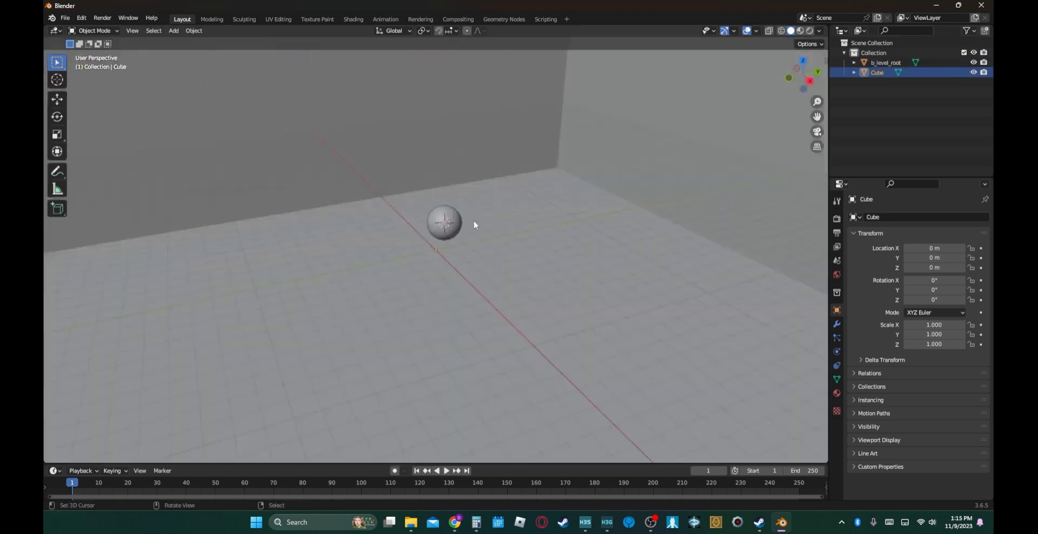
pyautogui.rightClick(474, 221)
pyautogui.hotkey('shift', 's')
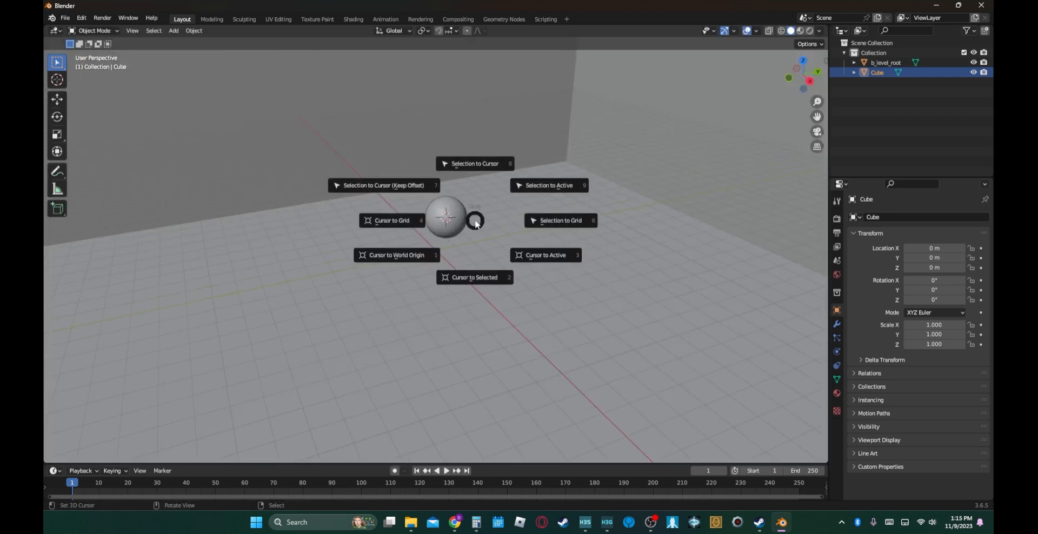
pyautogui.click(409, 255)
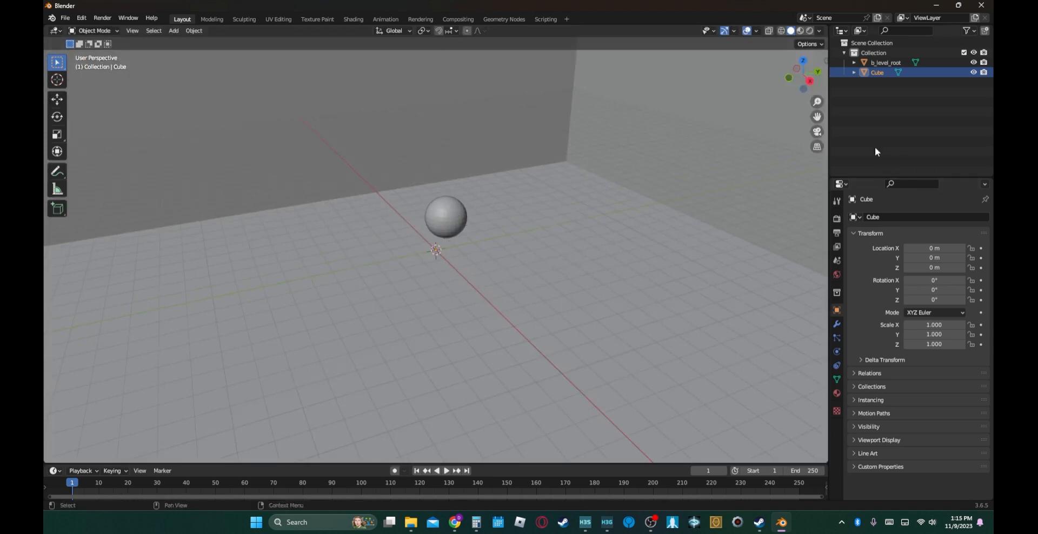
# - Generate a Halo 3 Master Chief character scale model with the Scale Model Helper
pyautogui.press('n')
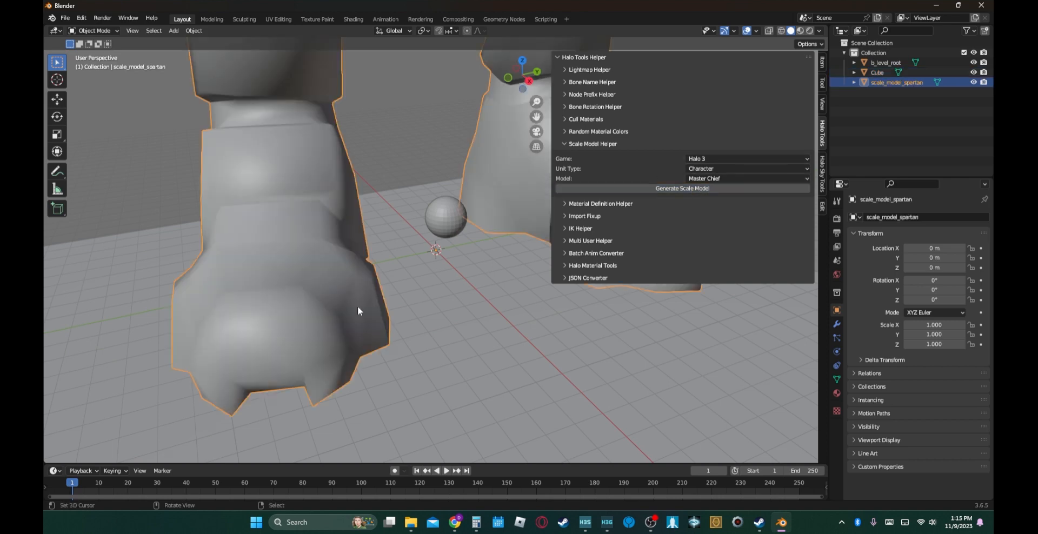
pyautogui.scroll(-6, 358, 324)
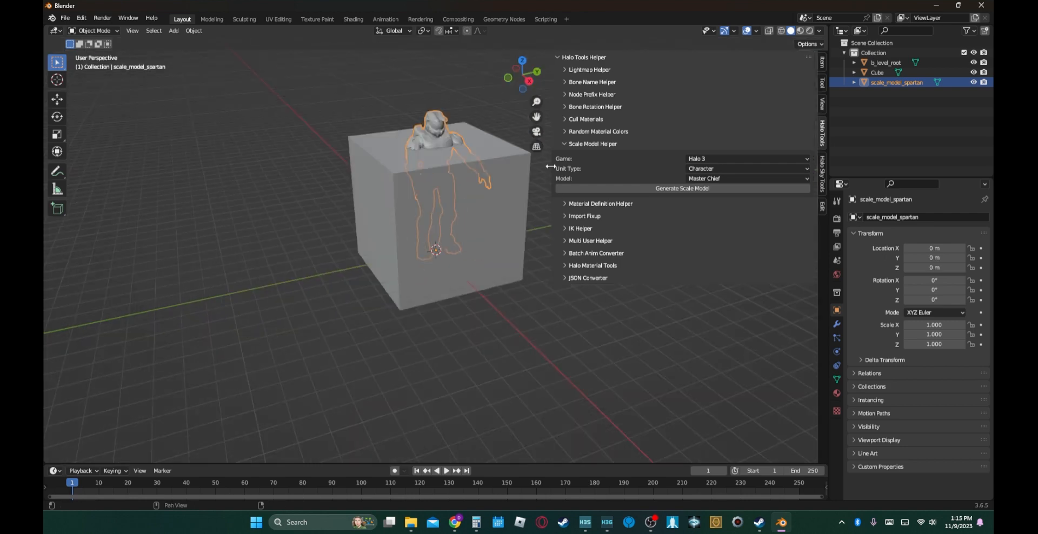
pyautogui.press('n')
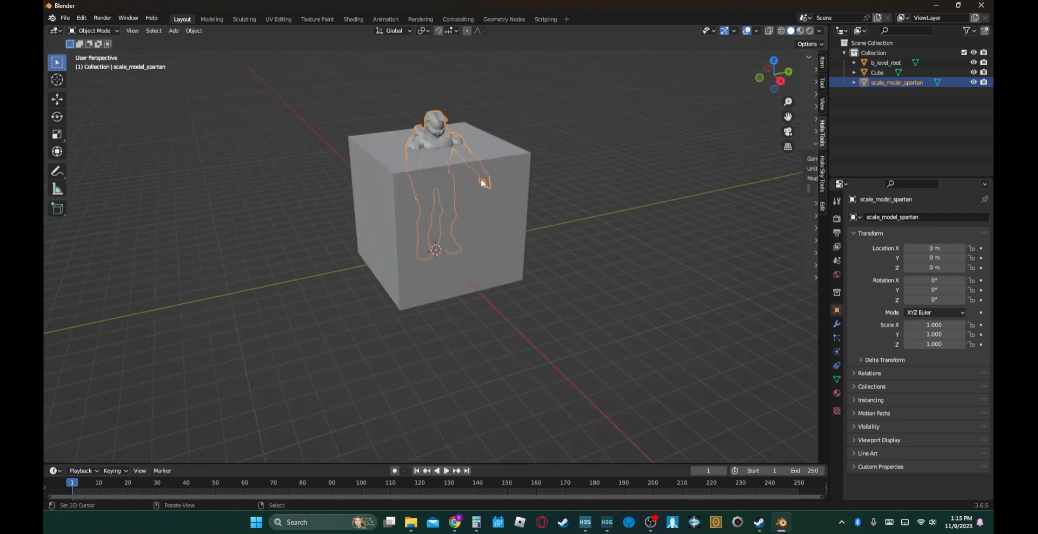
# - Stretch the cube's mesh along the X axis into a long box in Edit Mode
pyautogui.click(514, 211)
pyautogui.scroll(-2, 469, 258)
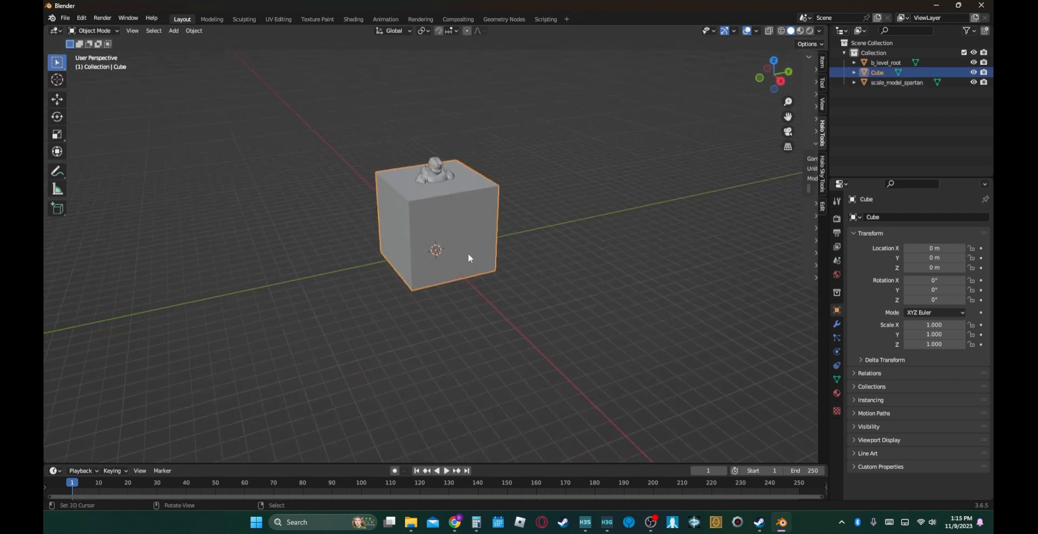
pyautogui.press('Tab')
pyautogui.moveTo(471, 244); pyautogui.dragTo(524, 225, button='middle')
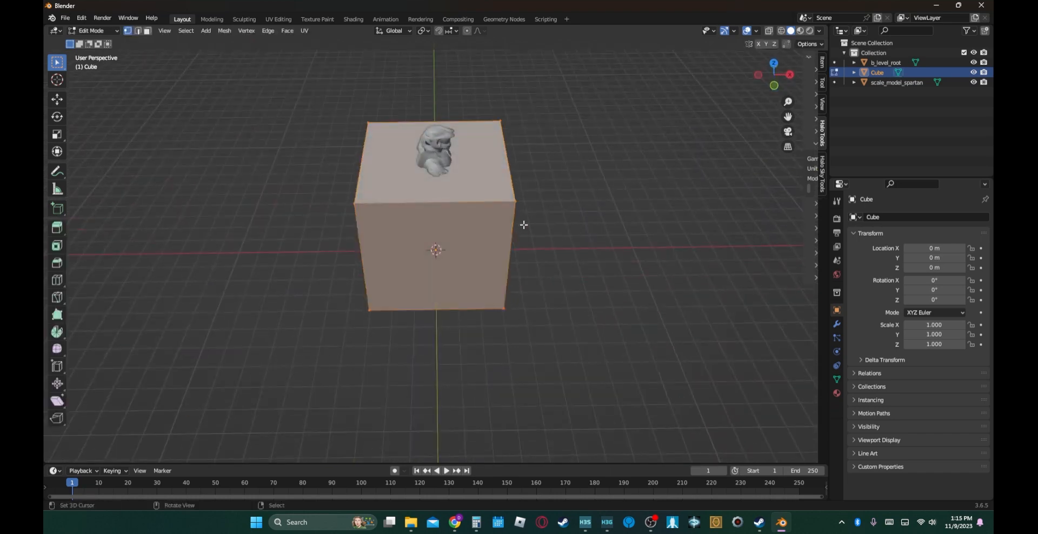
pyautogui.press('s')
pyautogui.press('x')
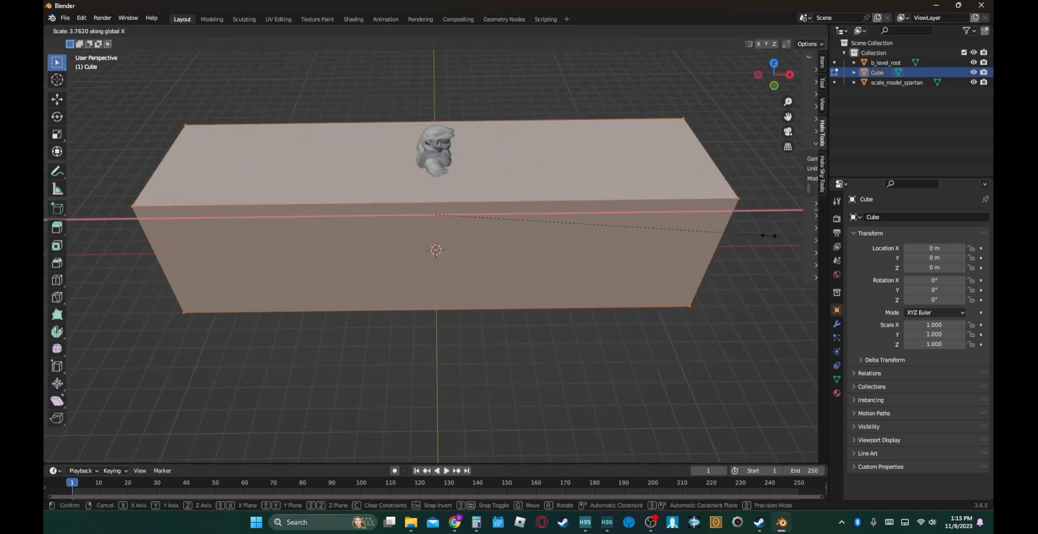
pyautogui.click(127, 258)
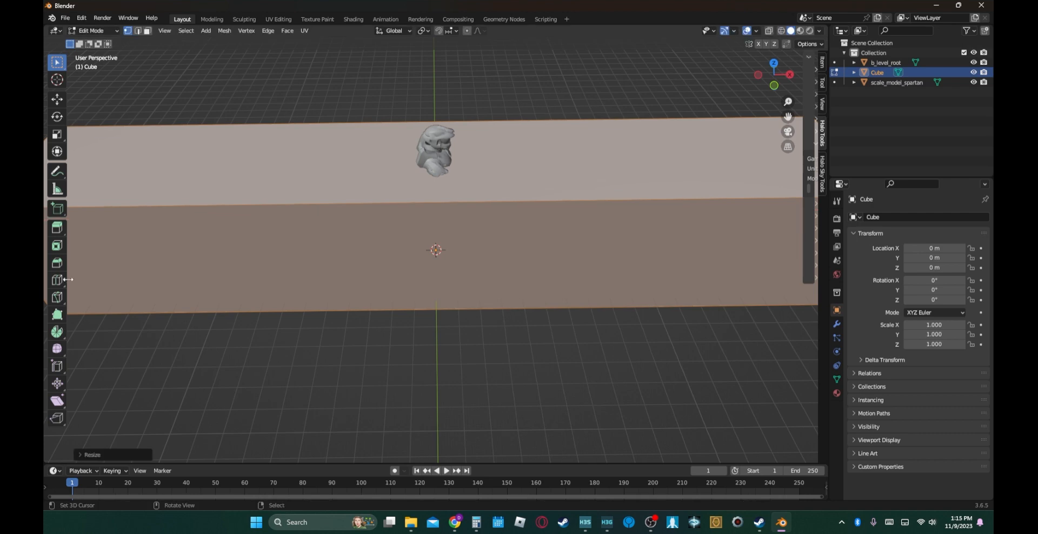
pyautogui.moveTo(332, 242); pyautogui.dragTo(437, 222, button='middle')
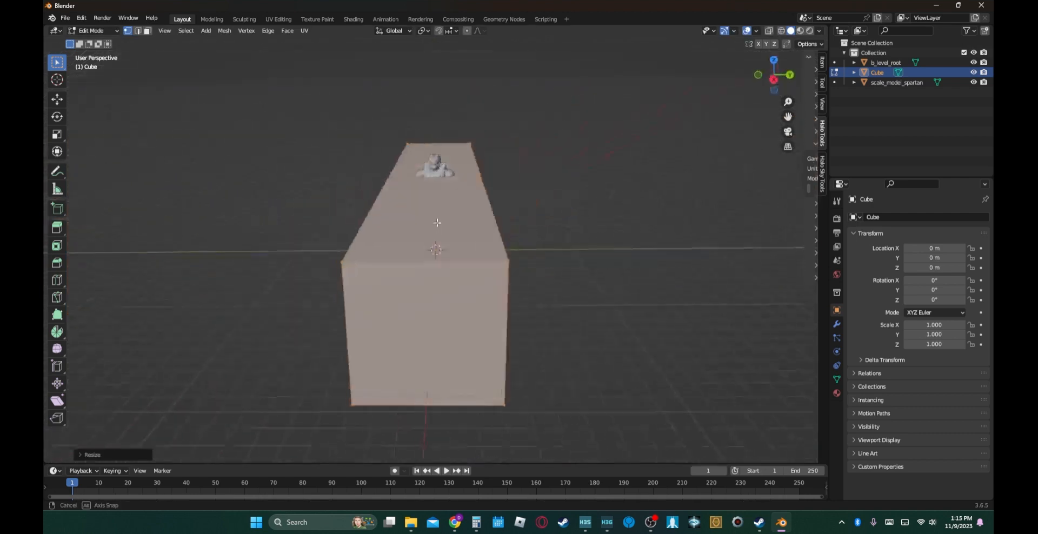
# - Scale the box mesh by about 7 along the Y axis and make it taller along the Z axis
pyautogui.scroll(-3, 436, 222)
pyautogui.press('s')
pyautogui.press('y')
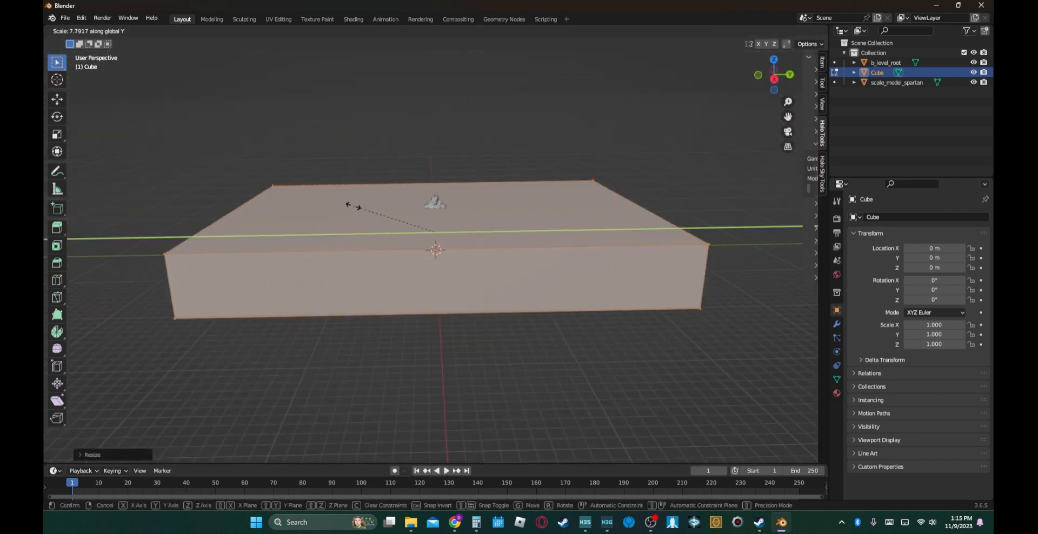
pyautogui.click(354, 211)
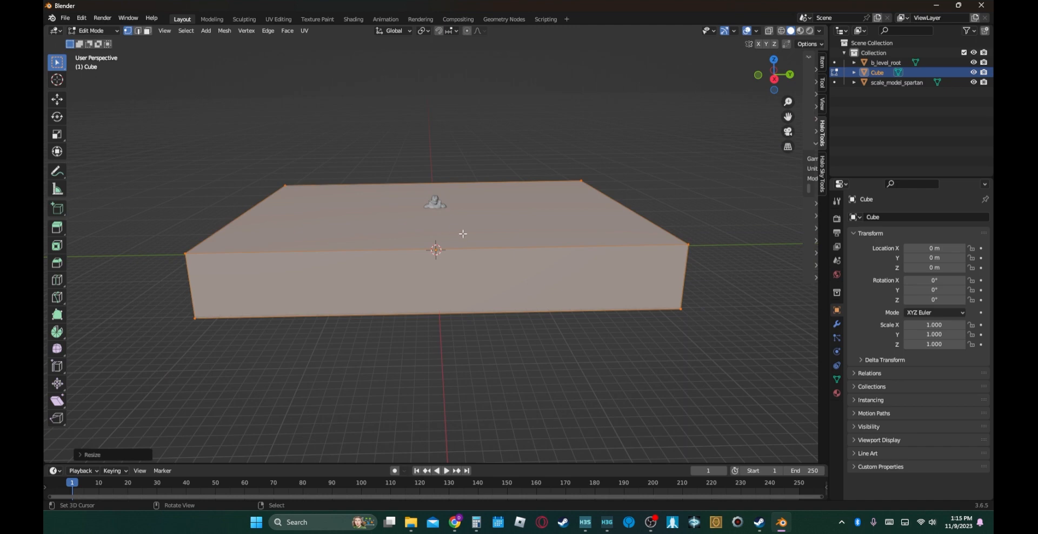
pyautogui.press('s')
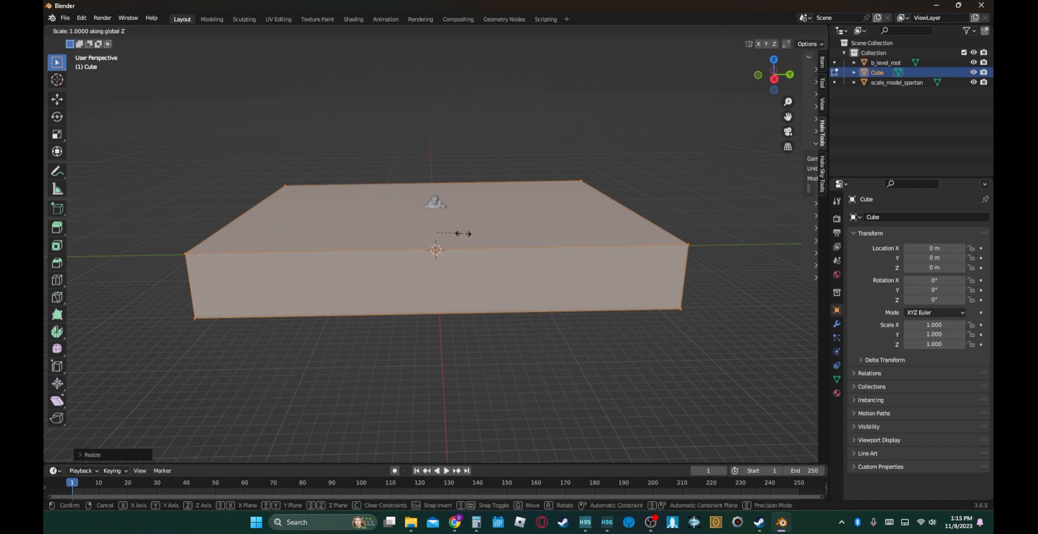
pyautogui.press('z')
pyautogui.click(495, 235)
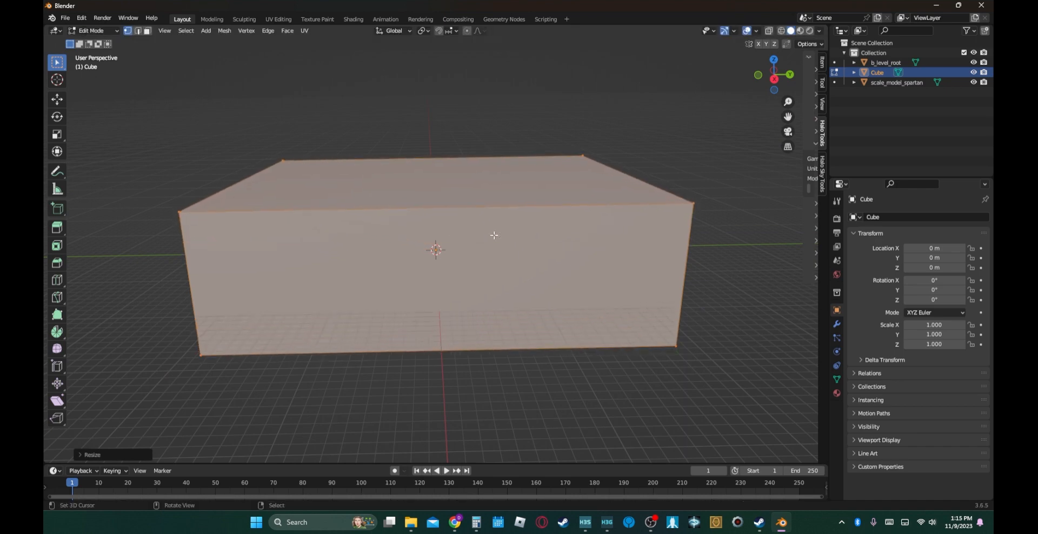
# - Raise the box along the Z axis to bring its floor closer to the Master Chief model's feet
pyautogui.press('g')
pyautogui.press('z')
pyautogui.click(494, 232)
pyautogui.hotkey('shift', '`')
pyautogui.press('w')
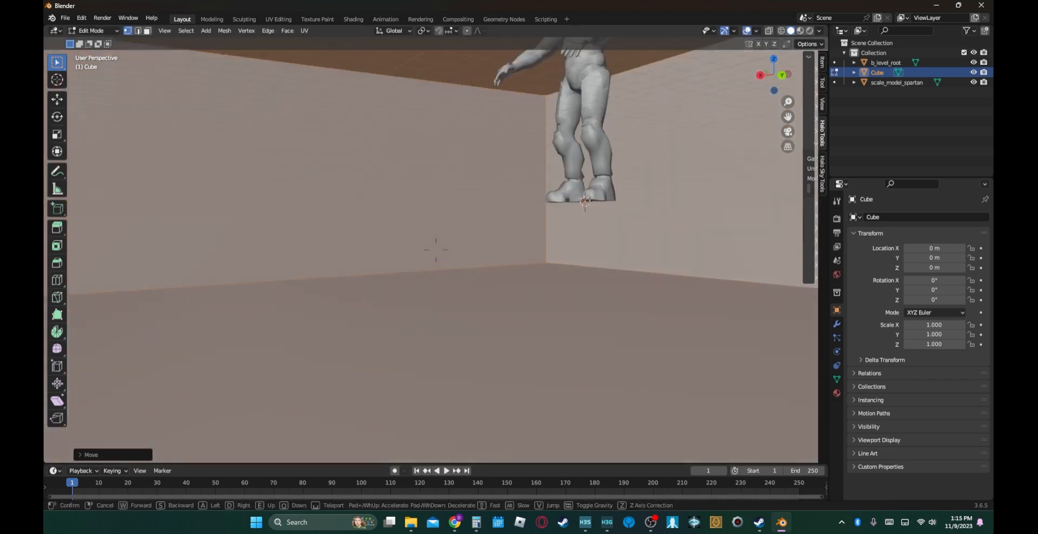
pyautogui.click(436, 249)
# - Fine-tune the box's height along Z so its floor sits directly under the Master Chief model's feet
pyautogui.press('g')
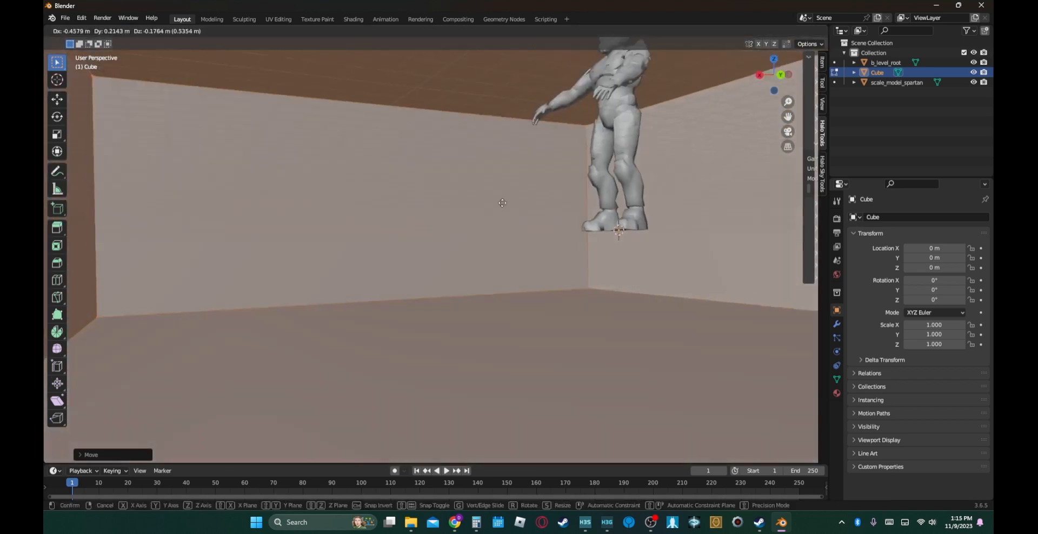
pyautogui.press('z')
pyautogui.click(484, 117)
pyautogui.hotkey('shift', '`')
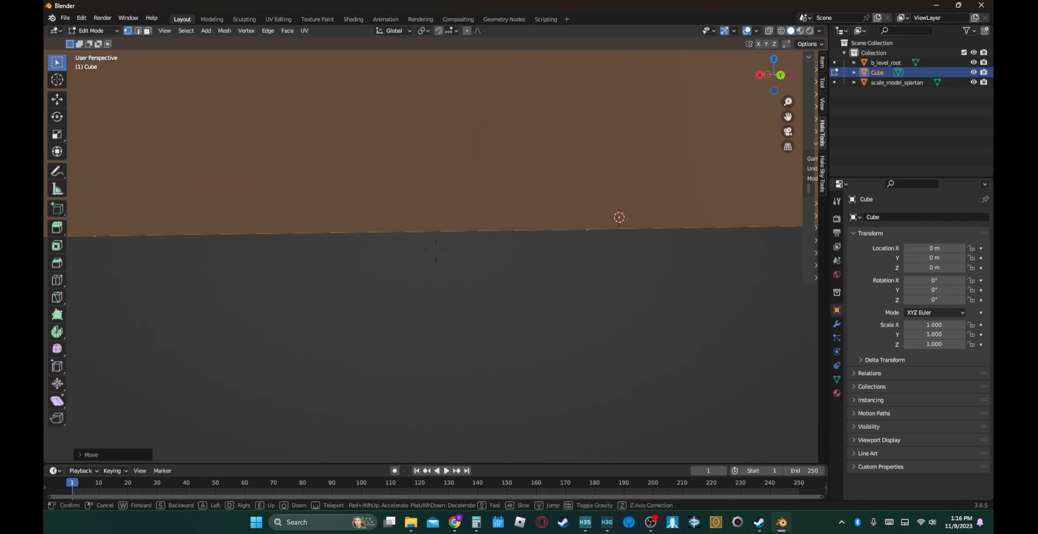
pyautogui.press('s')
pyautogui.press('w')
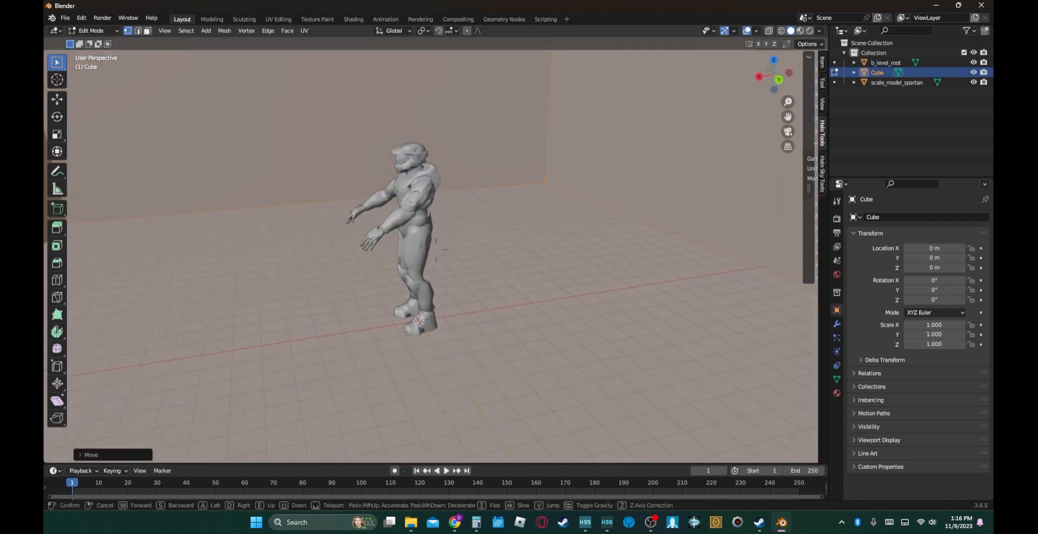
pyautogui.press('s')
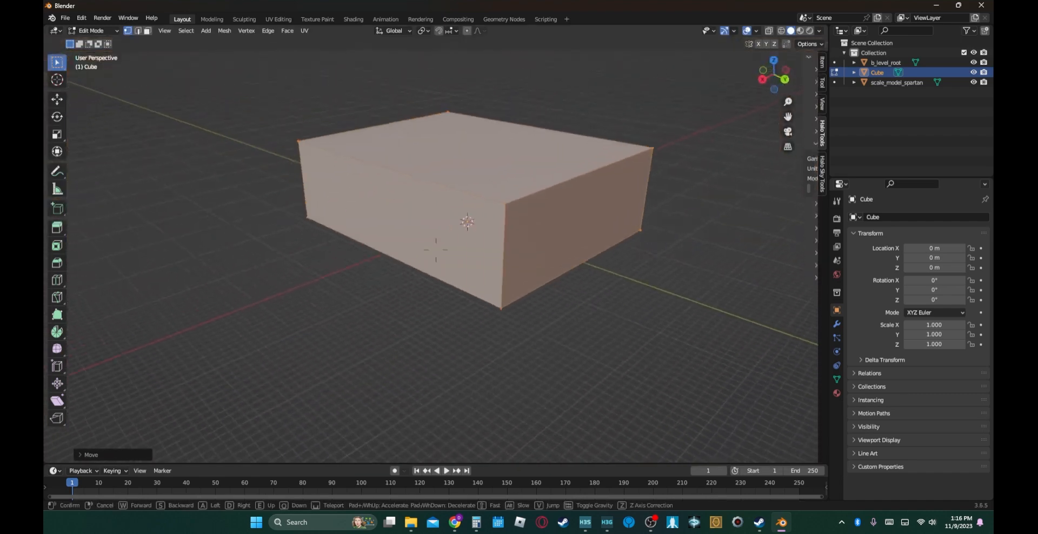
pyautogui.click(484, 127)
# - Switch to face selection and select the box's four walls and ceiling, leaving the floor out
pyautogui.press('3')
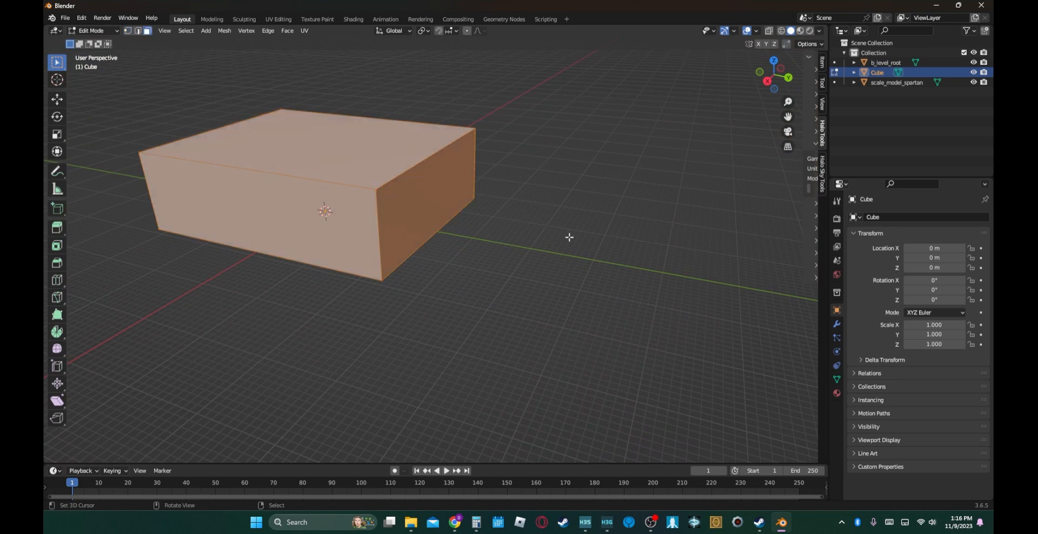
pyautogui.rightClick(409, 208)
pyautogui.keyDown('shift'); pyautogui.rightClick(357, 204); pyautogui.keyUp('shift')
pyautogui.keyDown('shift'); pyautogui.rightClick(346, 157); pyautogui.keyUp('shift')
pyautogui.hotkey('shift', '`')
pyautogui.press('a')
pyautogui.press('a')
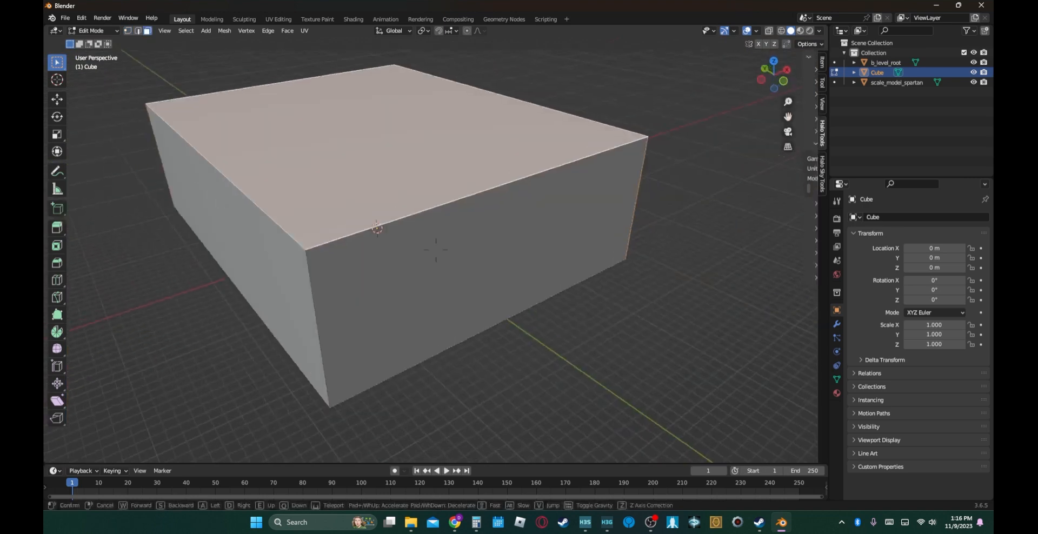
pyautogui.click(370, 232)
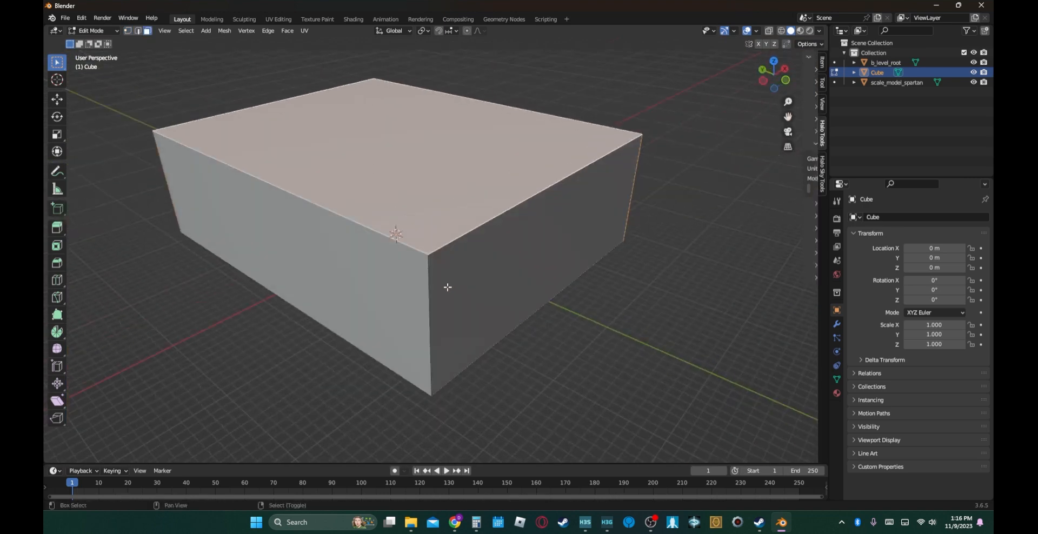
pyautogui.press('a')
pyautogui.hotkey('shift', '`')
pyautogui.press('w')
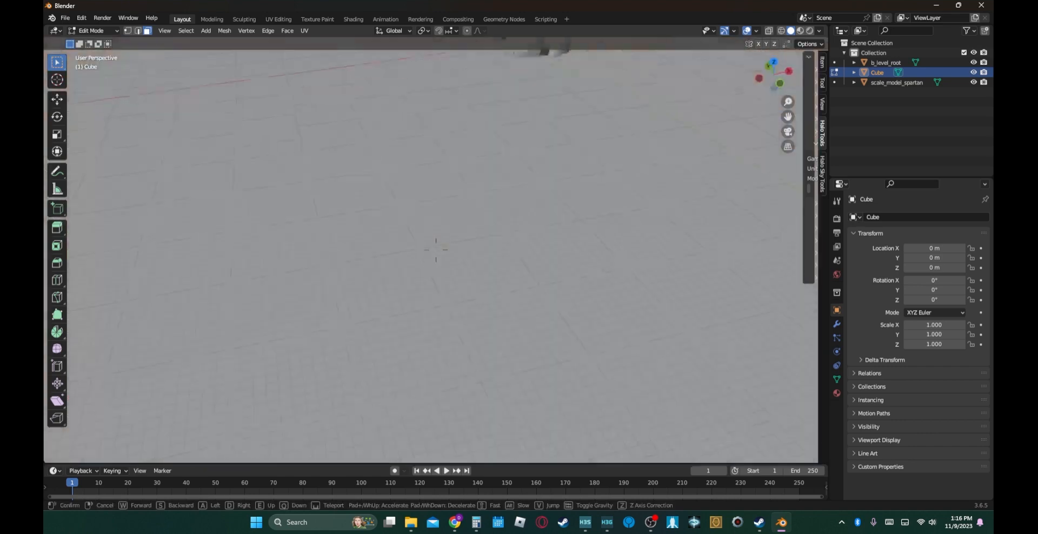
pyautogui.press('q')
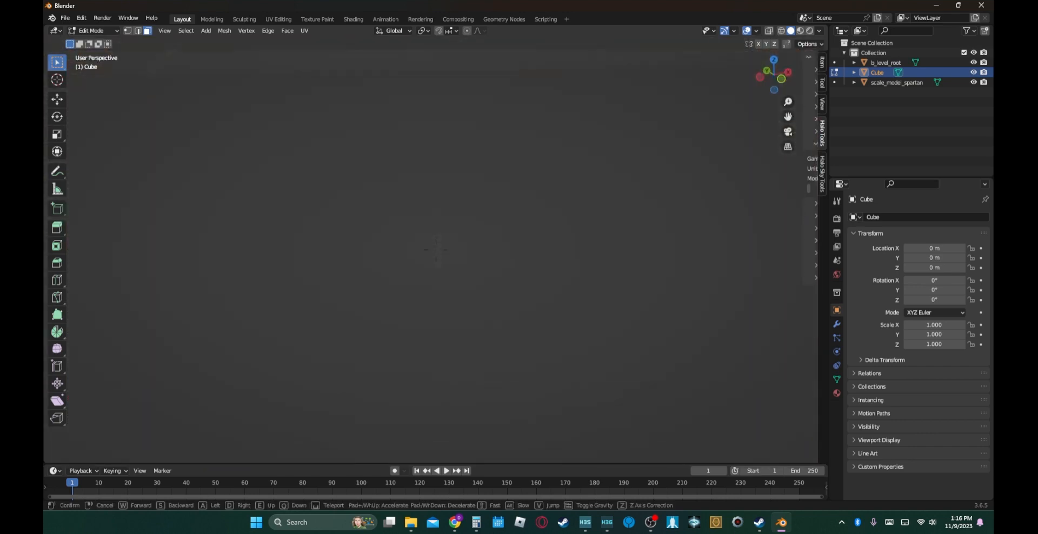
pyautogui.press('e')
pyautogui.press('w')
pyautogui.press('w')
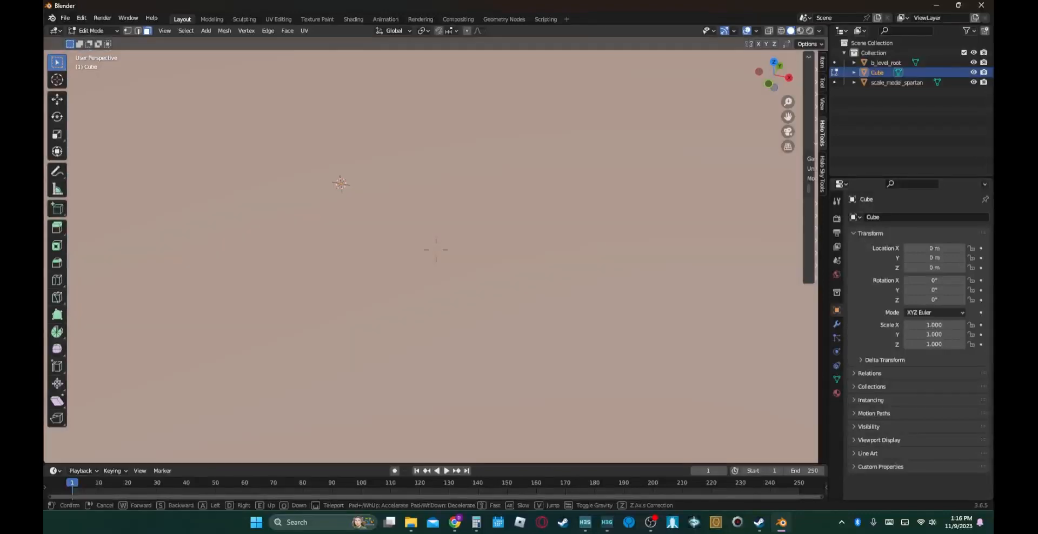
pyautogui.click(439, 274)
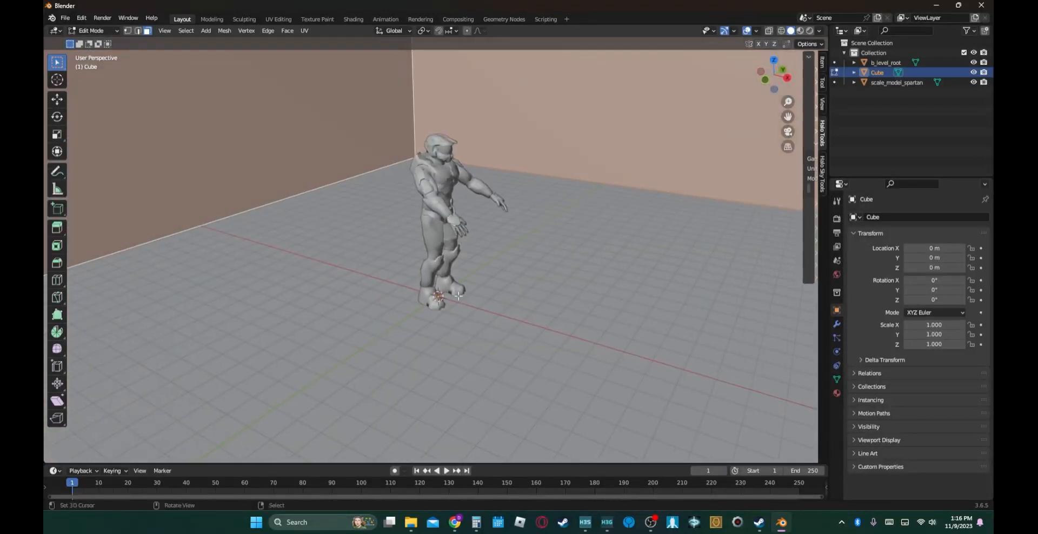
# - Add a second material slot to the cube with a new material named +sky
pyautogui.click(837, 394)
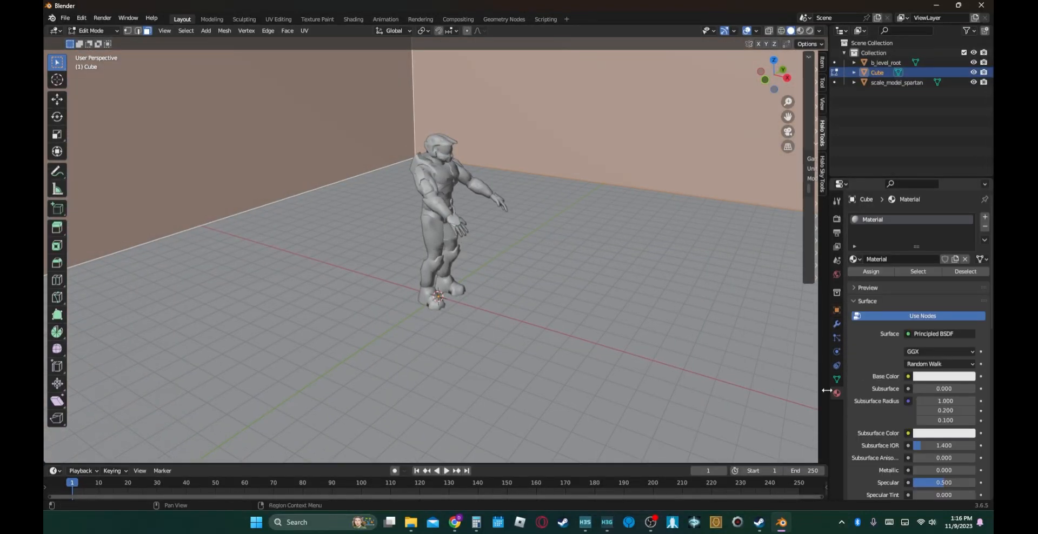
pyautogui.click(985, 217)
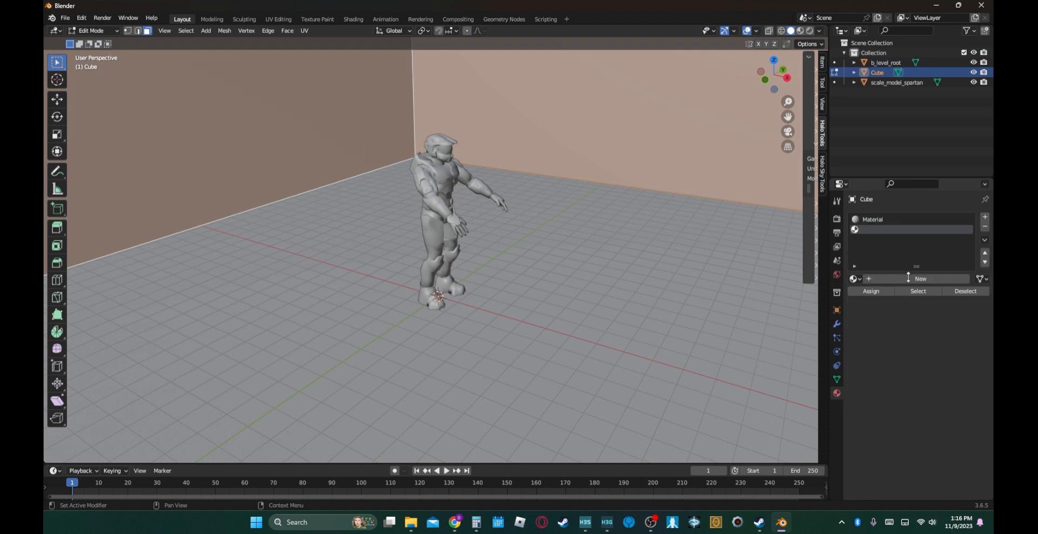
pyautogui.click(877, 279)
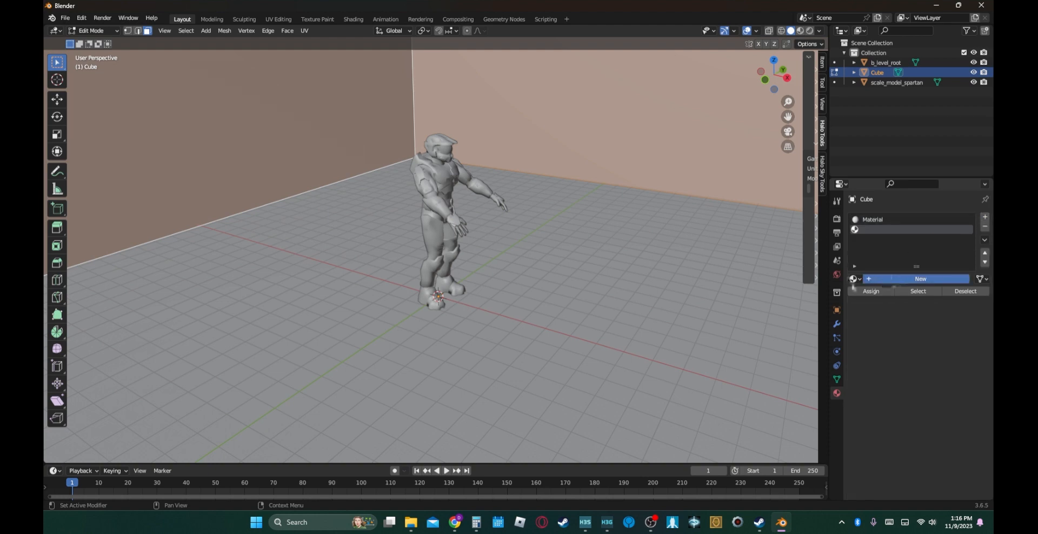
pyautogui.doubleClick(881, 278)
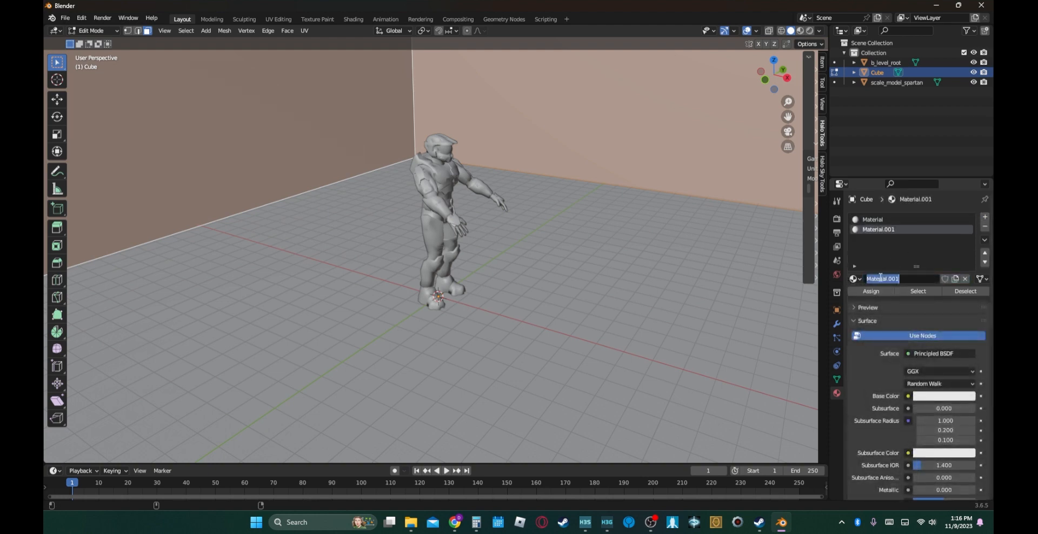
pyautogui.write('+sky')
pyautogui.press('Return')
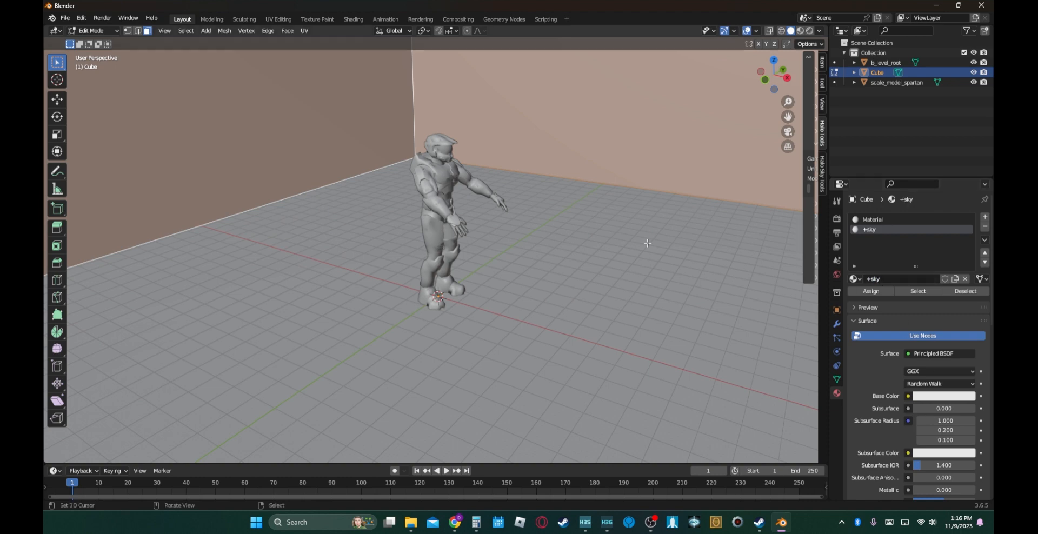
# - Set the +sky material's base color to a darker teal
pyautogui.click(934, 398)
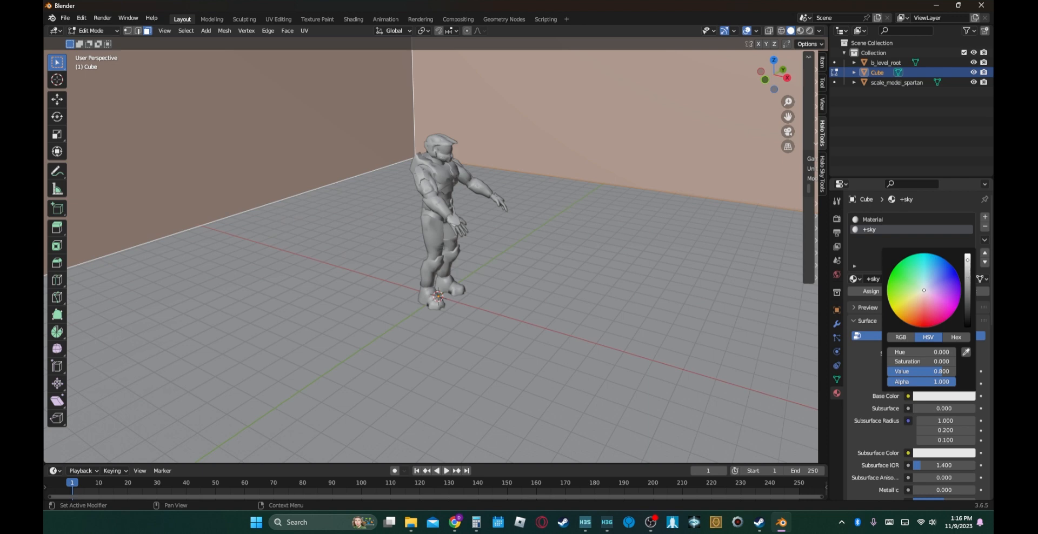
pyautogui.moveTo(968, 270); pyautogui.dragTo(968, 284)
pyautogui.click(928, 269)
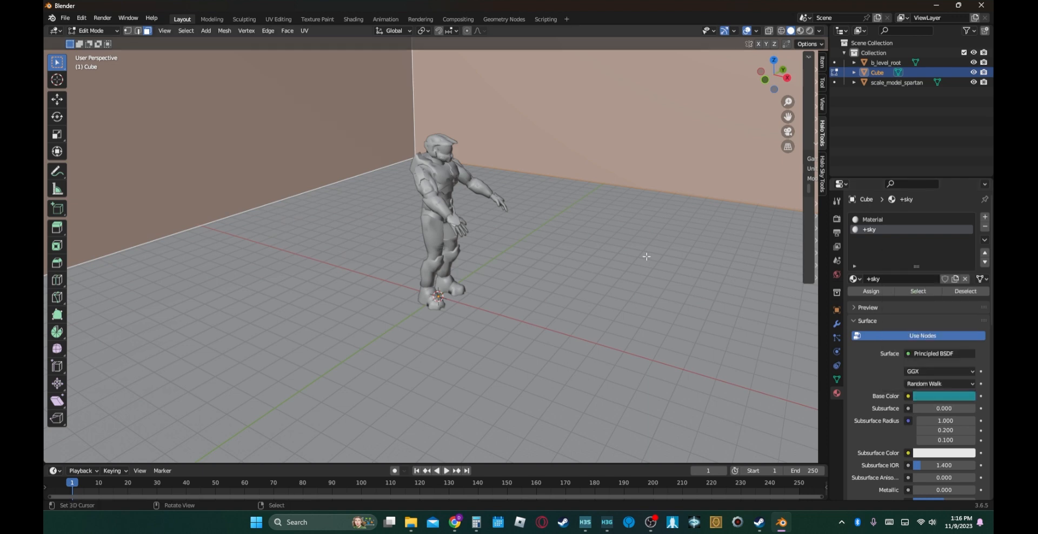
# - Select the box's four walls and ceiling and assign the +sky material to them
pyautogui.rightClick(538, 298)
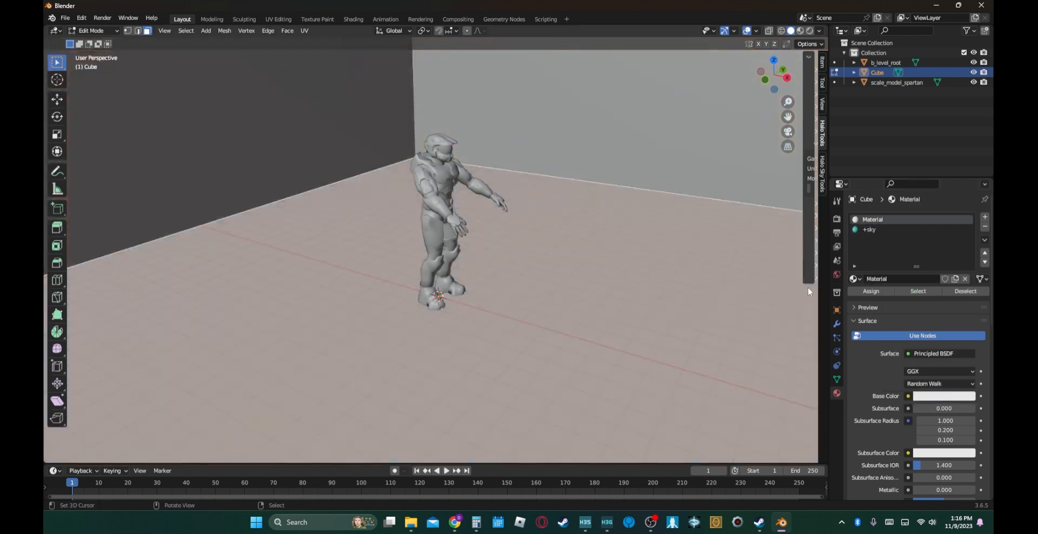
pyautogui.rightClick(498, 139)
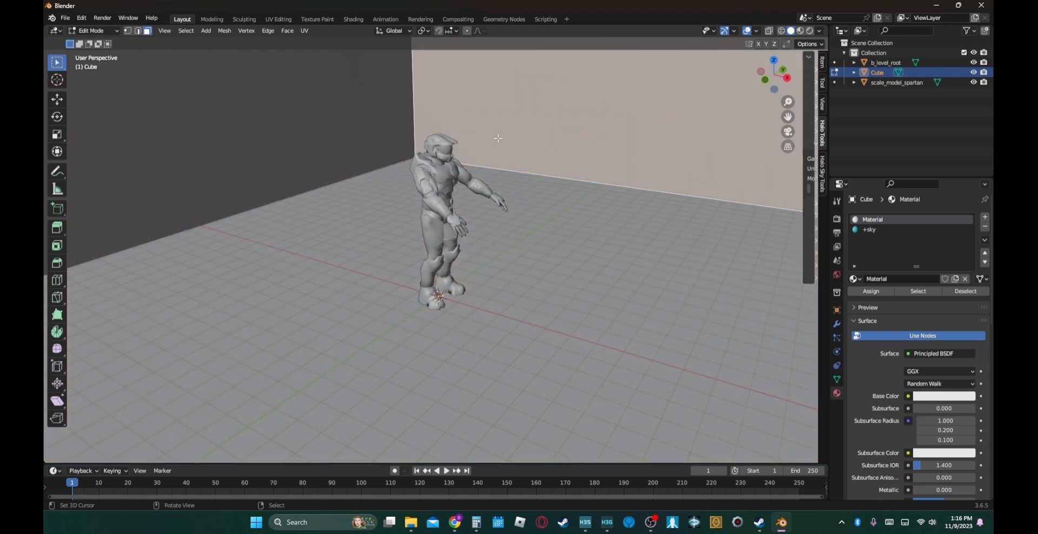
pyautogui.keyDown('alt'); pyautogui.keyDown('shift'); pyautogui.click(416, 89); pyautogui.keyUp('shift'); pyautogui.keyUp('alt')
pyautogui.keyDown('alt'); pyautogui.keyDown('shift'); pyautogui.click(415, 91); pyautogui.keyUp('shift'); pyautogui.keyUp('alt')
pyautogui.hotkey('shift', '`')
pyautogui.press('s')
pyautogui.press('Escape')
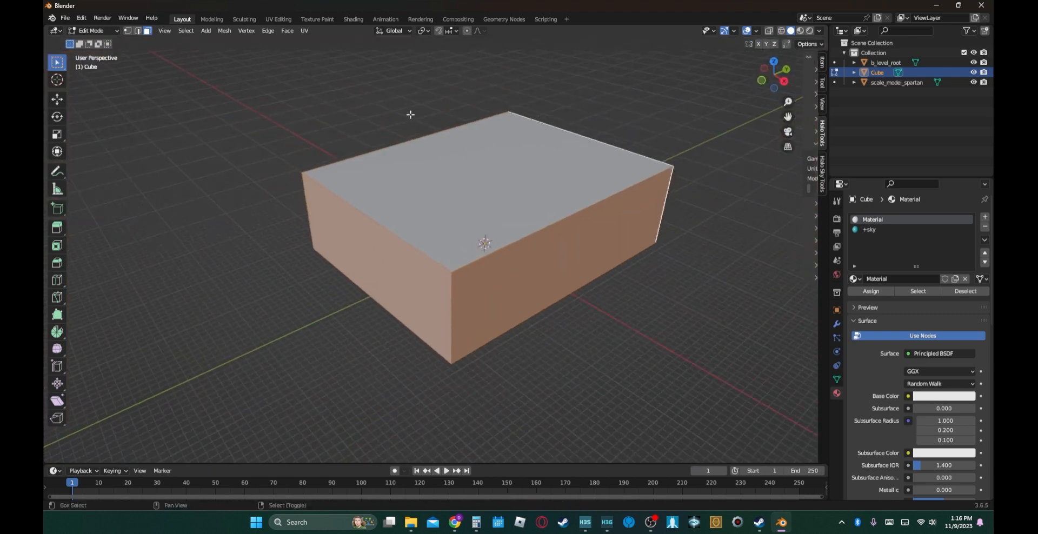
pyautogui.keyDown('shift'); pyautogui.click(476, 220); pyautogui.keyUp('shift')
pyautogui.click(868, 229)
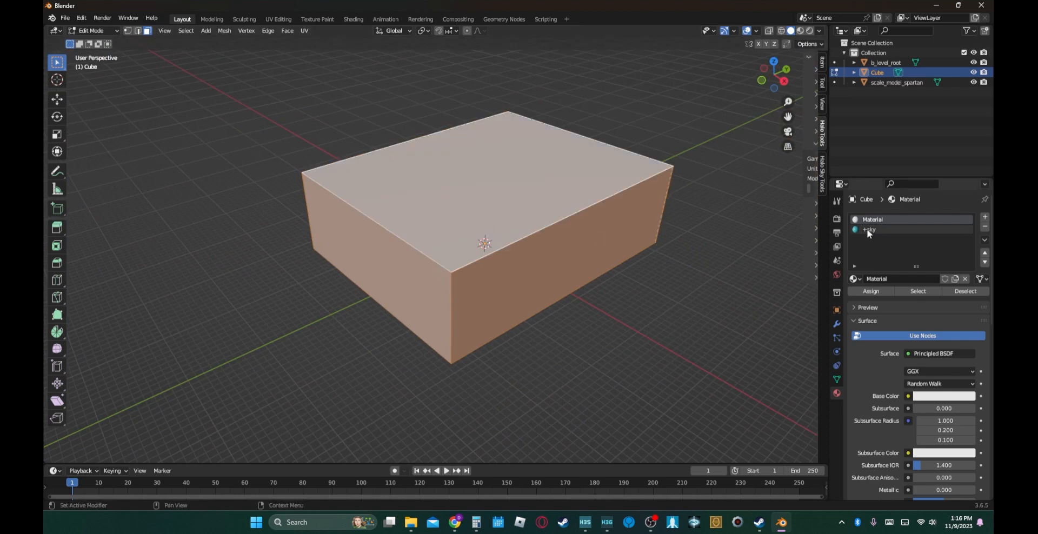
pyautogui.click(871, 291)
# - Flip the normals of all the box's faces
pyautogui.moveTo(575, 309); pyautogui.dragTo(392, 281, button='middle')
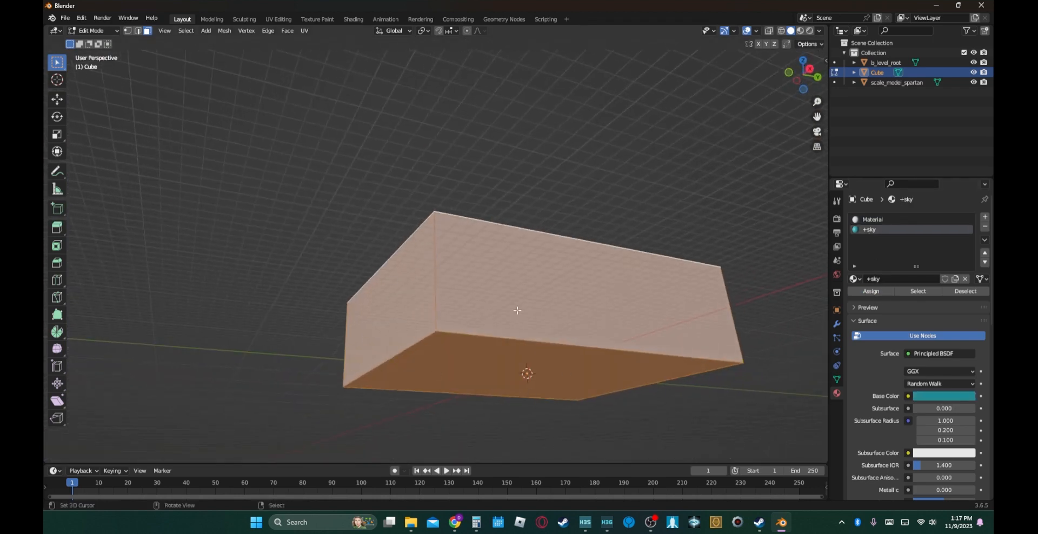
pyautogui.click(230, 32)
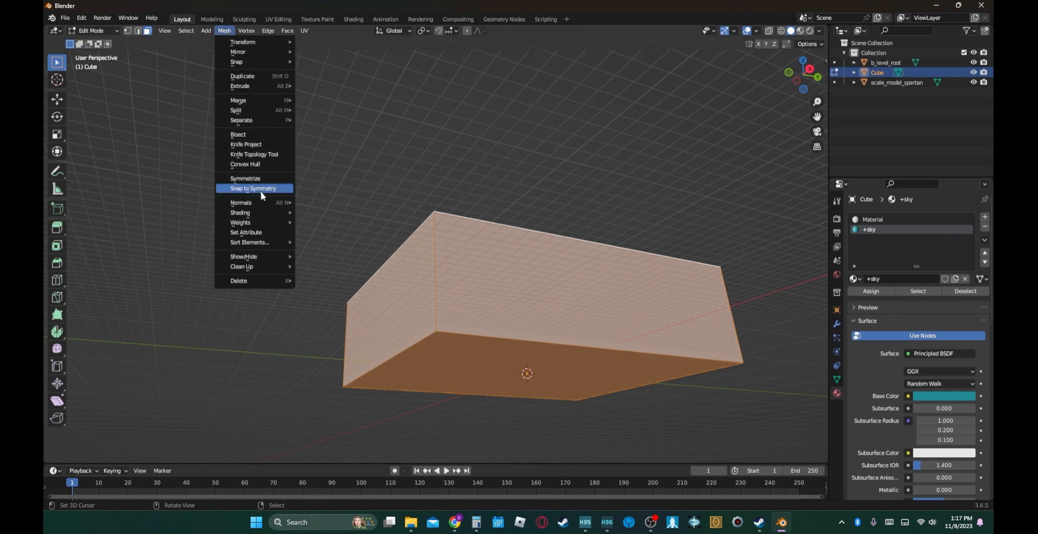
pyautogui.moveTo(257, 203)
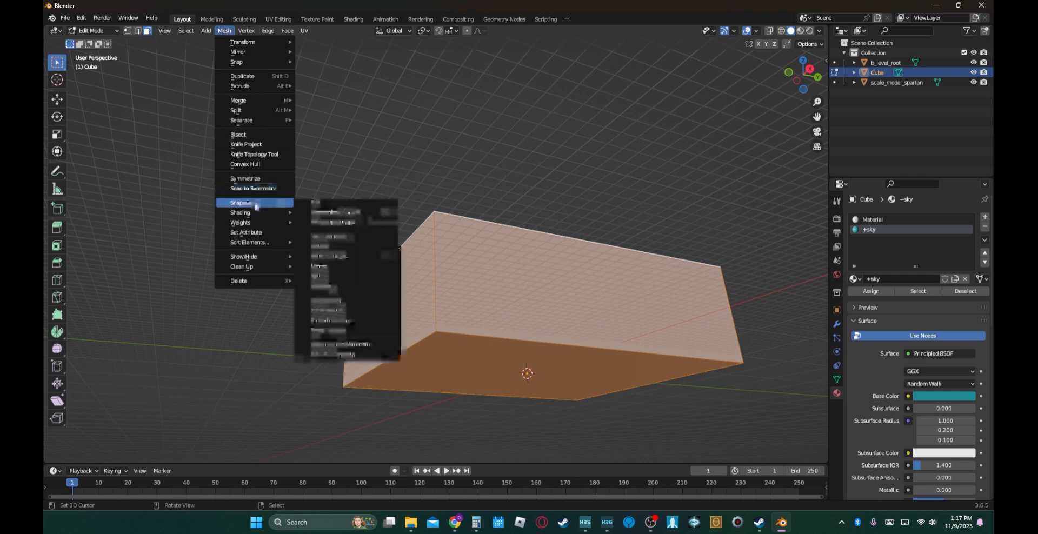
pyautogui.click(328, 205)
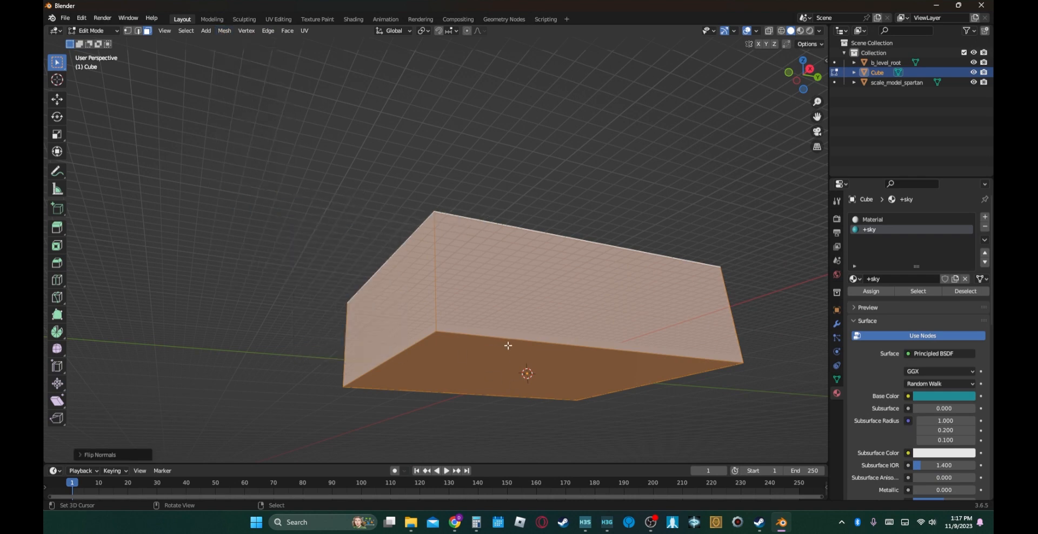
pyautogui.moveTo(493, 286); pyautogui.dragTo(526, 318, button='middle')
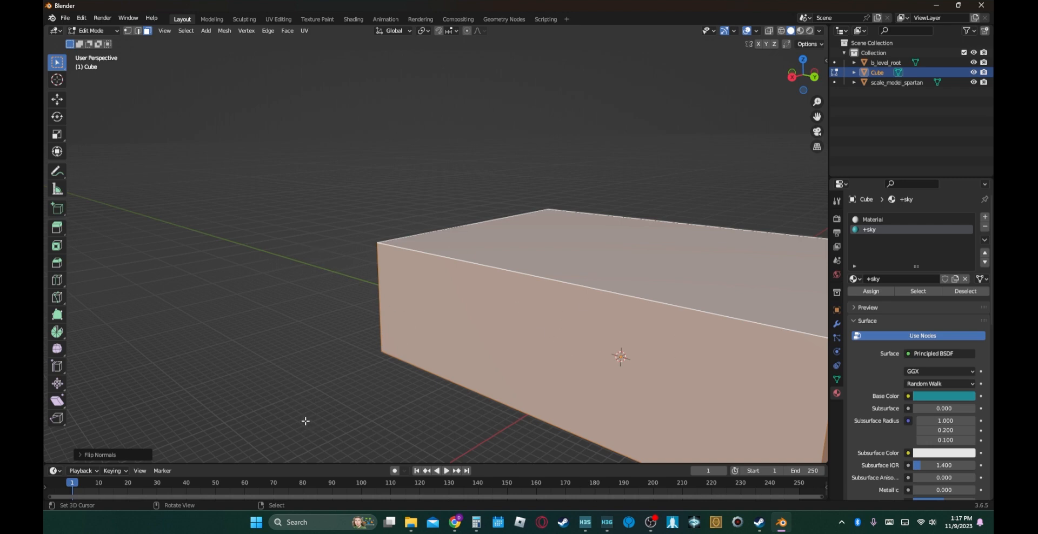
# - Look at the faces from inside the box and undo the normals flip
pyautogui.hotkey('shift', '`')
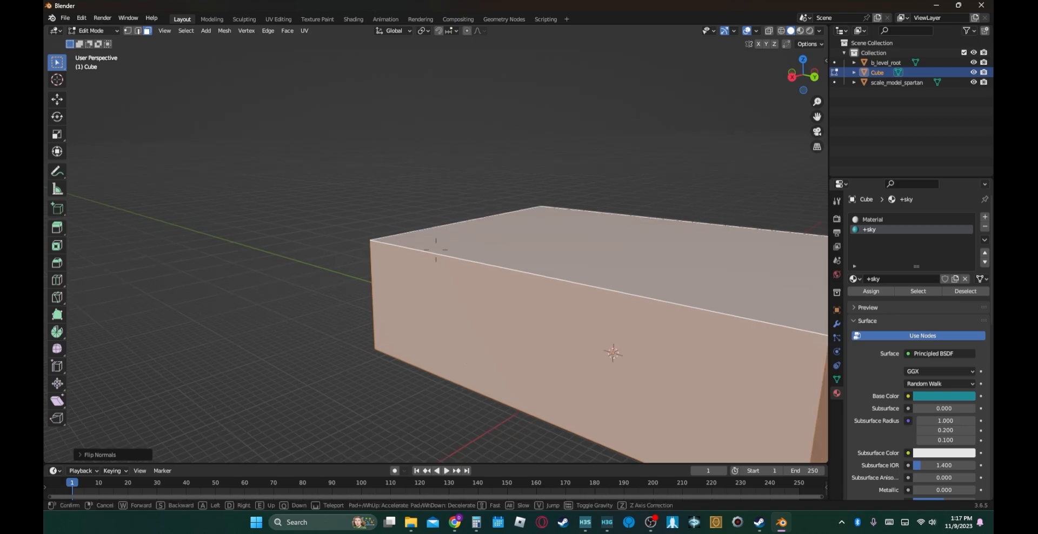
pyautogui.press('w')
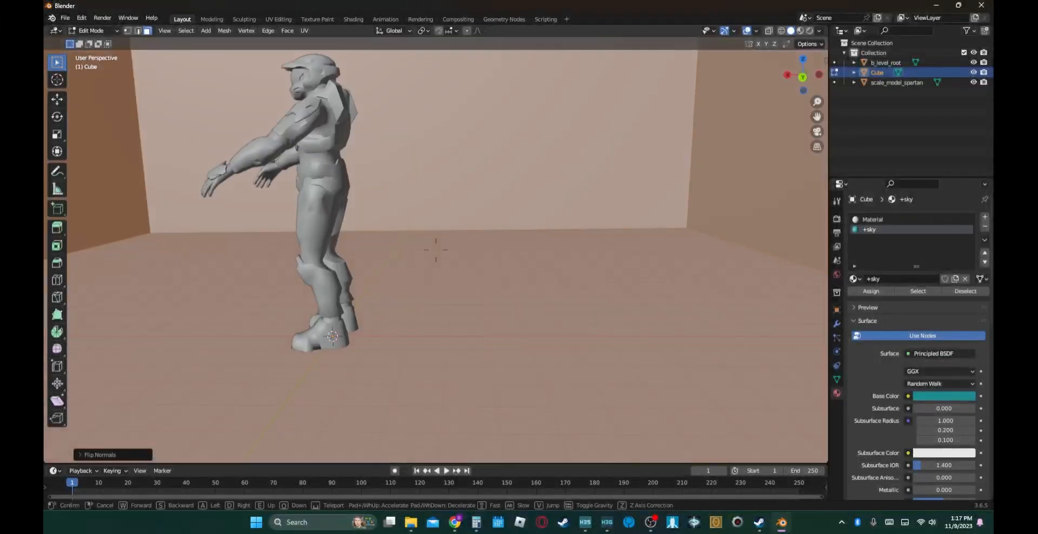
pyautogui.click(467, 357)
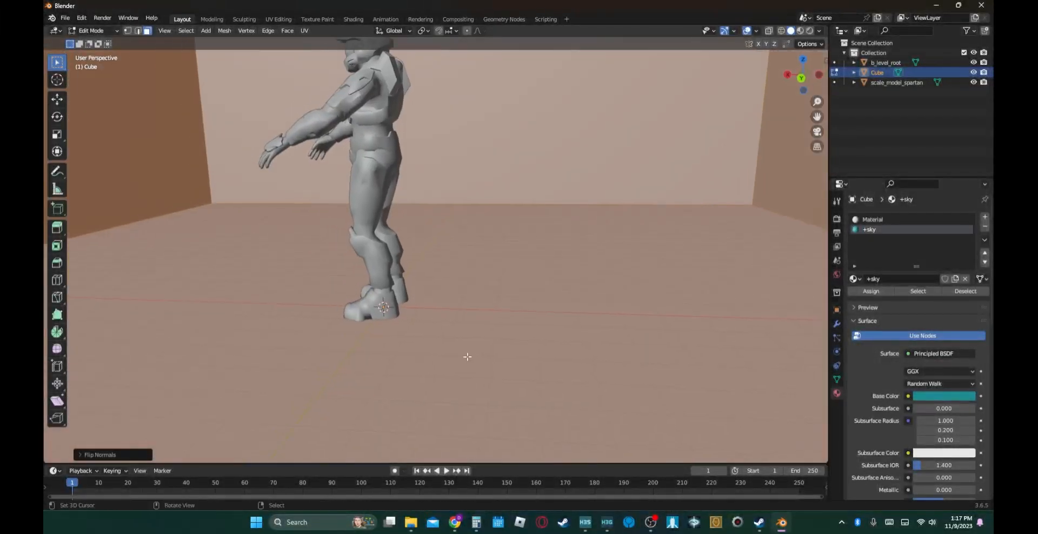
pyautogui.hotkey('ctrl', 'z')
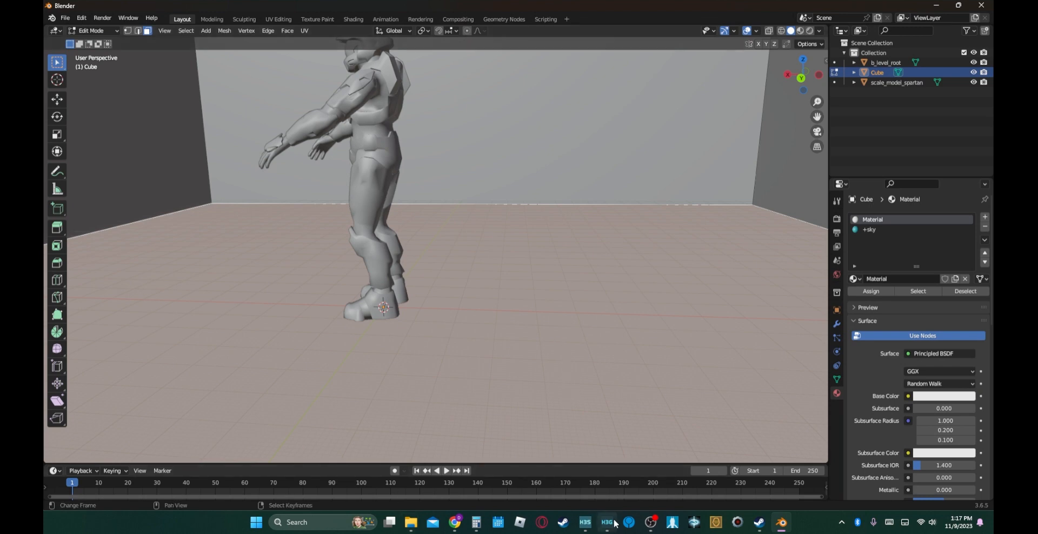
# - Switch to Guerilla and locate riverworld_metal.shader in the shaders folder of levels\multi\riverworld
pyautogui.moveTo(616, 523)
pyautogui.click(603, 478)
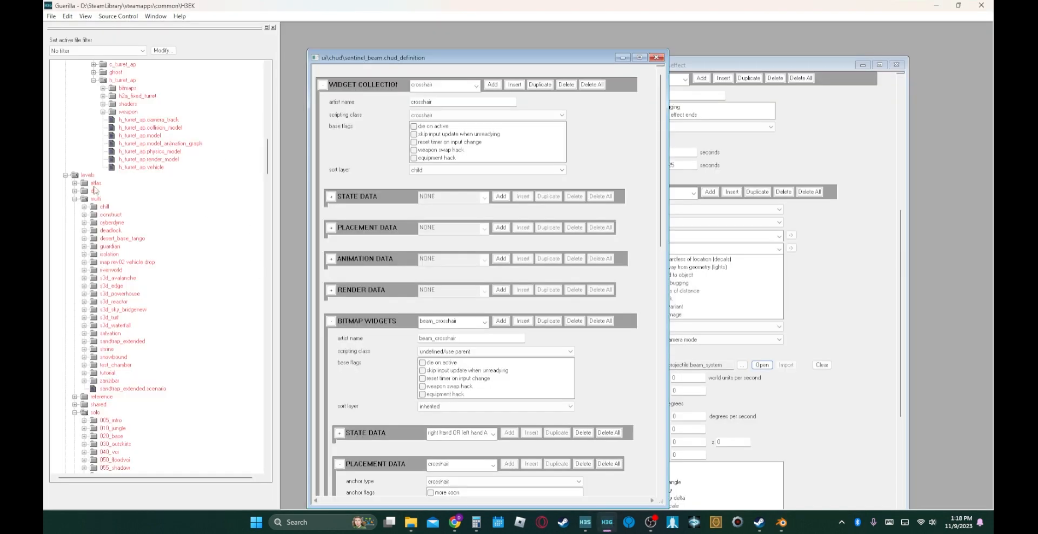
pyautogui.click(84, 270)
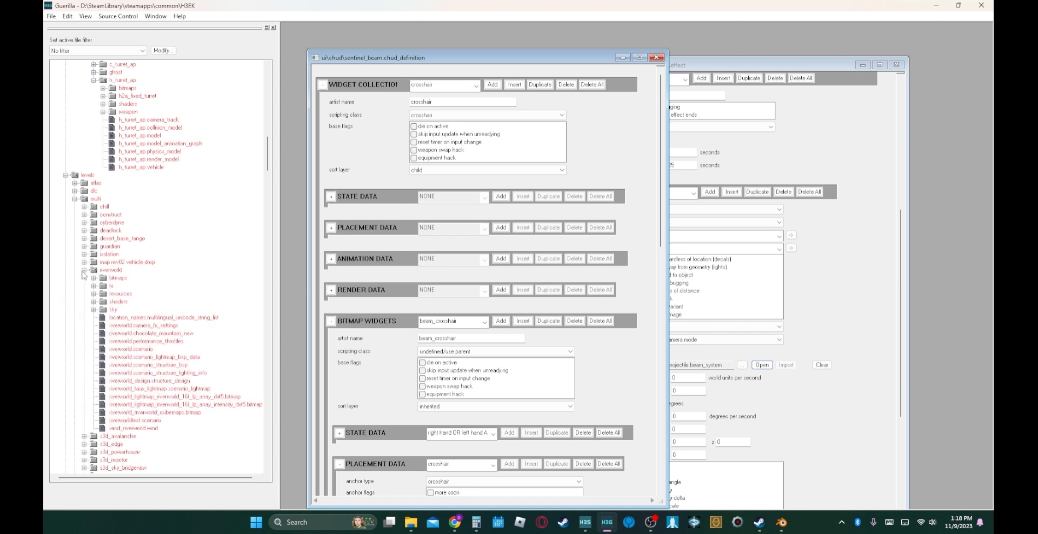
pyautogui.click(93, 302)
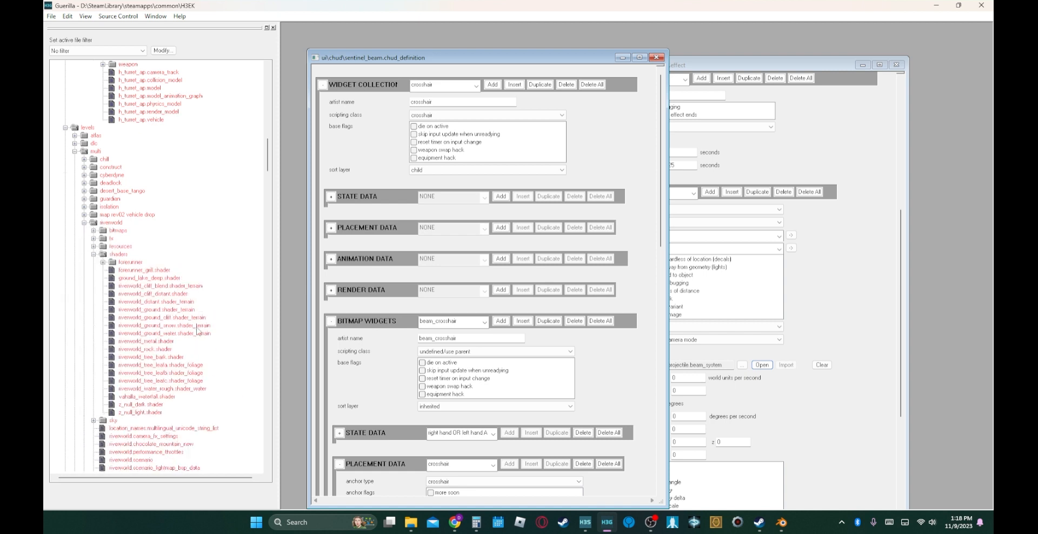
pyautogui.click(146, 342)
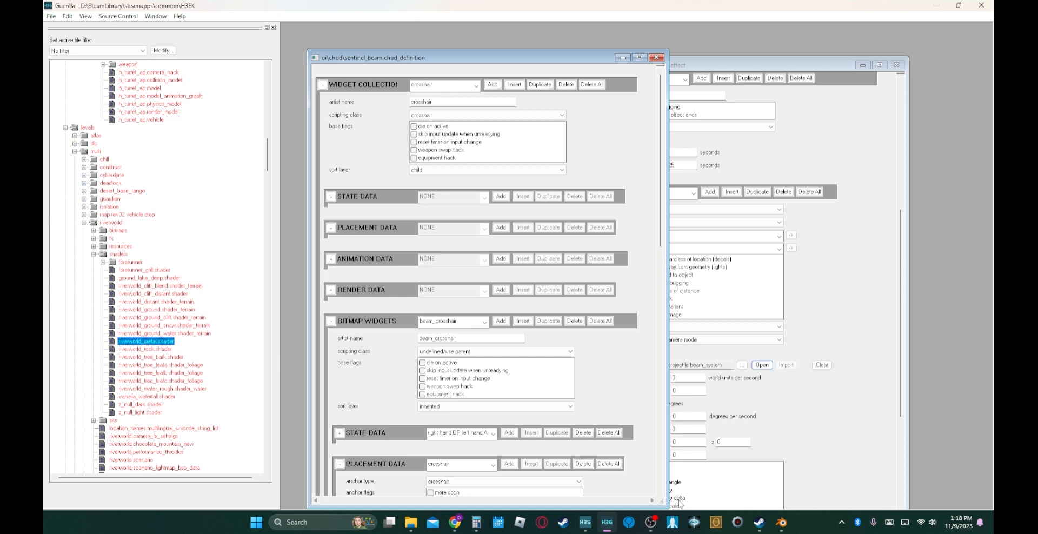
# - Switch back to Blender and rename the box's default Material as riverworld_metal
pyautogui.click(776, 531)
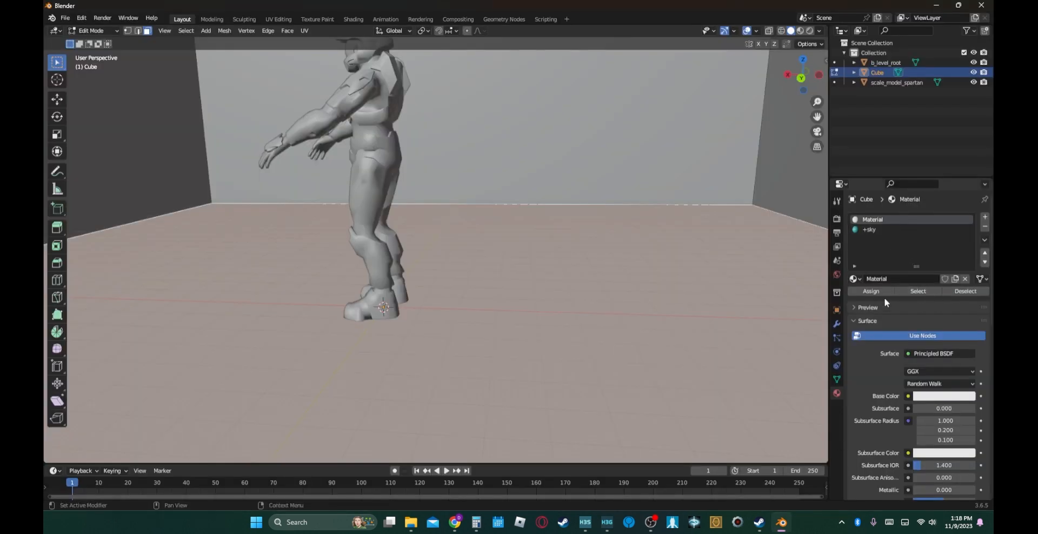
pyautogui.click(894, 278)
pyautogui.write('rlv')
pyautogui.write('erworld_m')
pyautogui.write('etal')
pyautogui.press('Return')
# - Switch to File Explorer and open shader_collections.txt from the H3EK tags\levels folder
pyautogui.moveTo(413, 527)
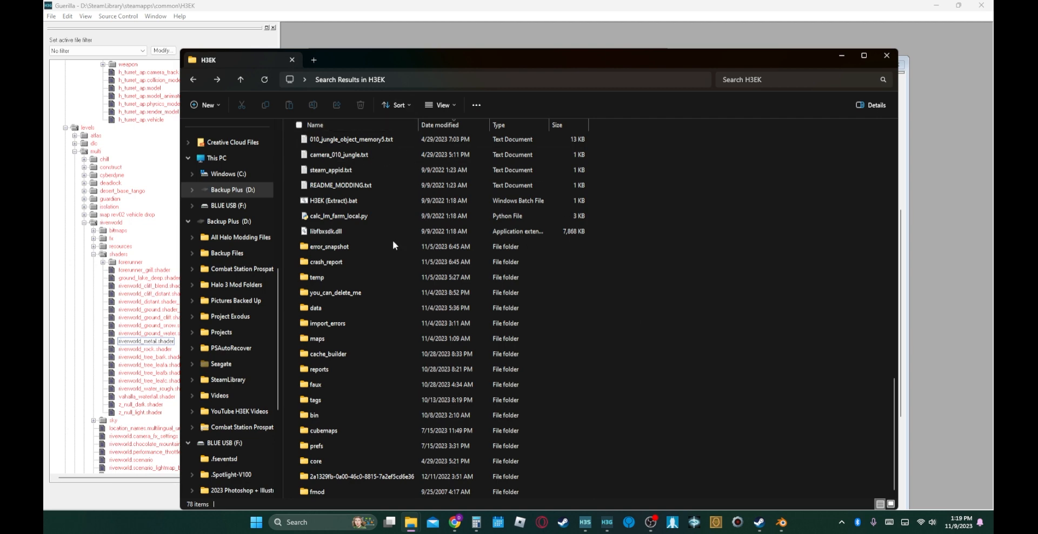
pyautogui.press('Home')
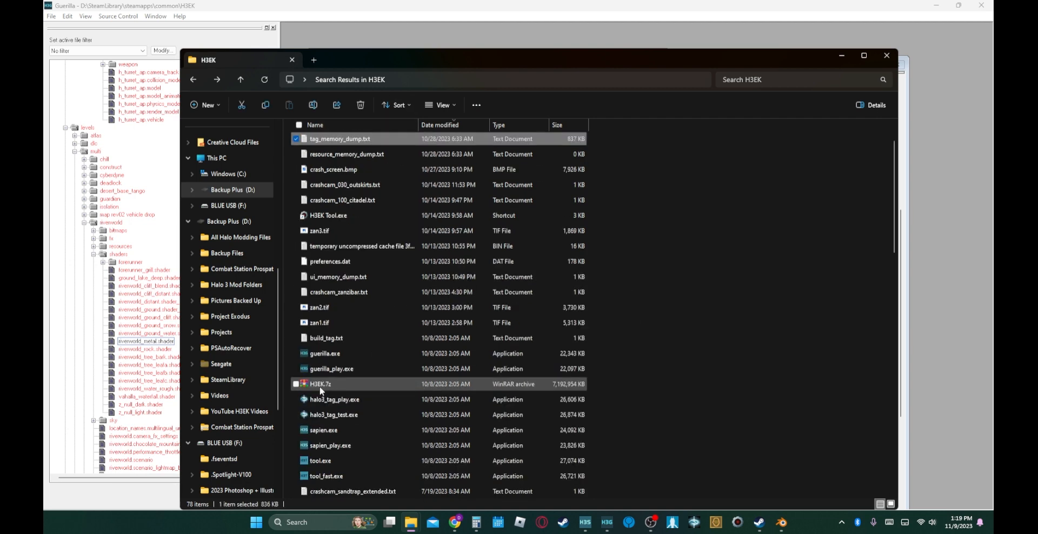
pyautogui.click(669, 371)
pyautogui.write('ta')
pyautogui.press('Return')
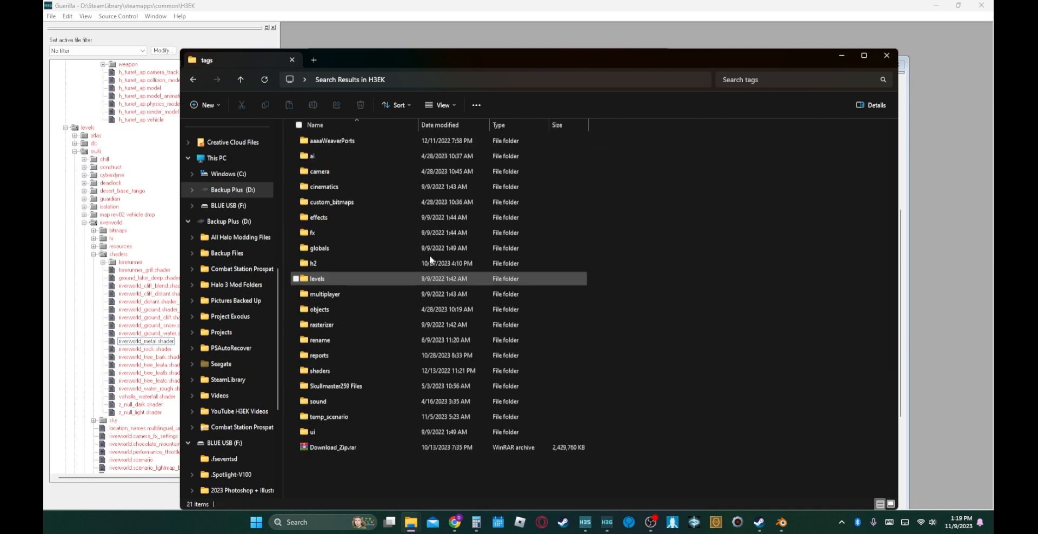
pyautogui.doubleClick(325, 278)
pyautogui.click(341, 279)
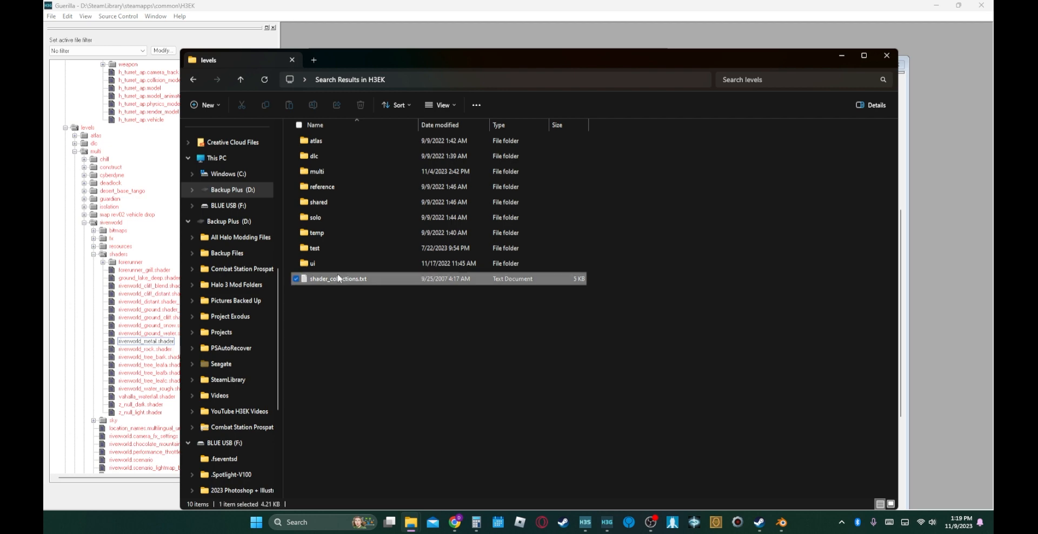
pyautogui.doubleClick(338, 280)
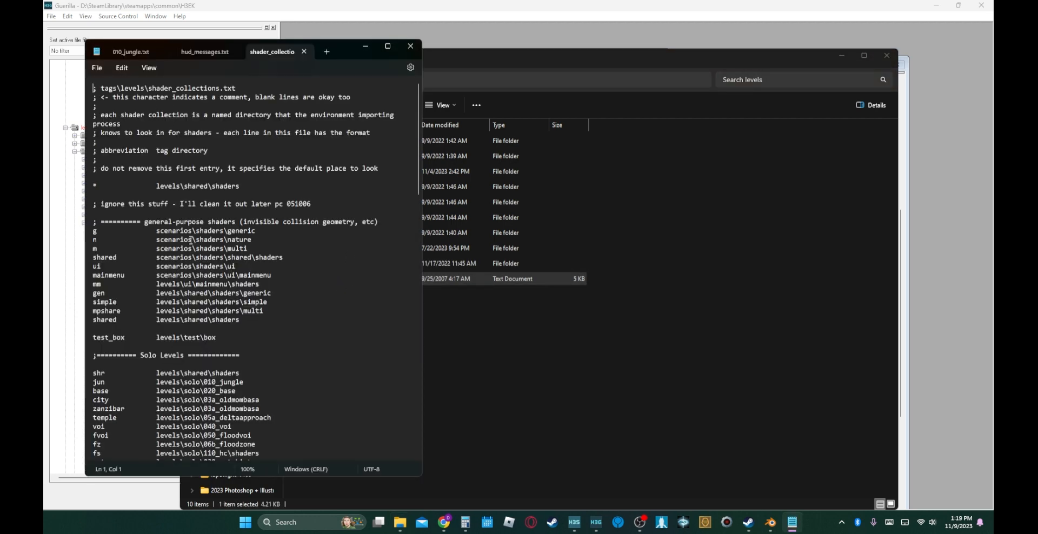
# - Find the abbreviation for levels\multi\riverworld in the Multi Levels section of shader_collections.txt
pyautogui.scroll(-5, 191, 239)
pyautogui.scroll(-1, 152, 363)
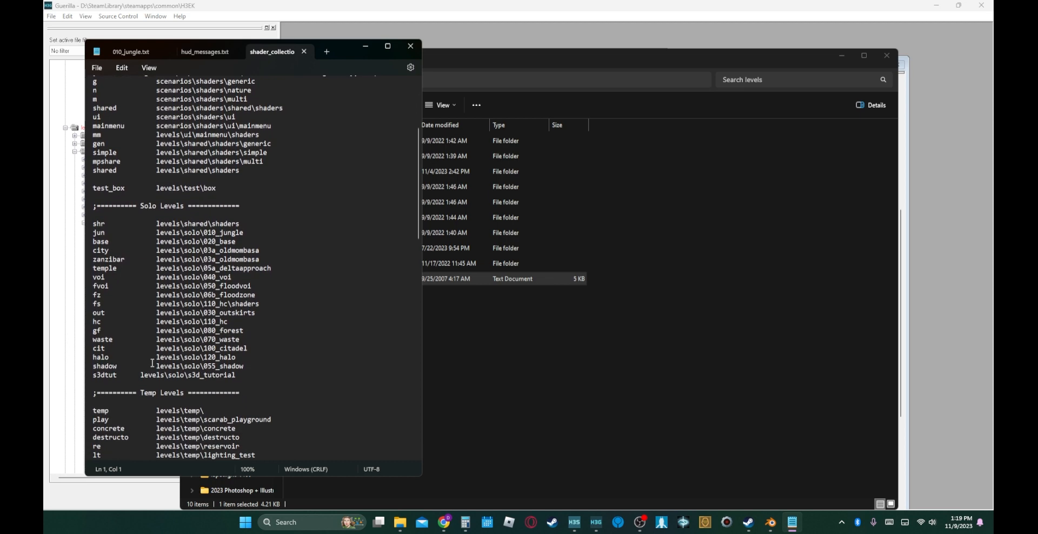
pyautogui.scroll(-7, 206, 334)
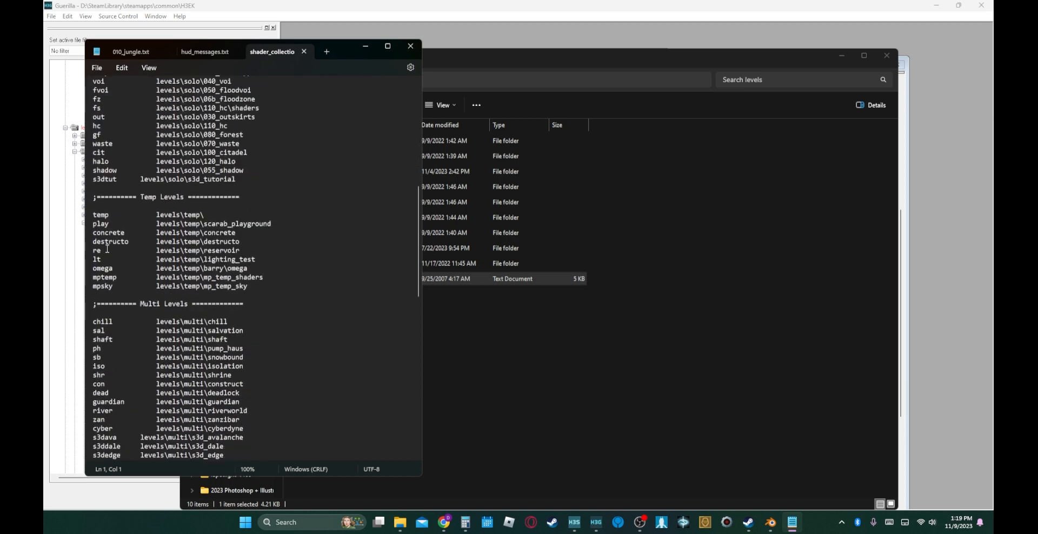
pyautogui.scroll(-5, 164, 302)
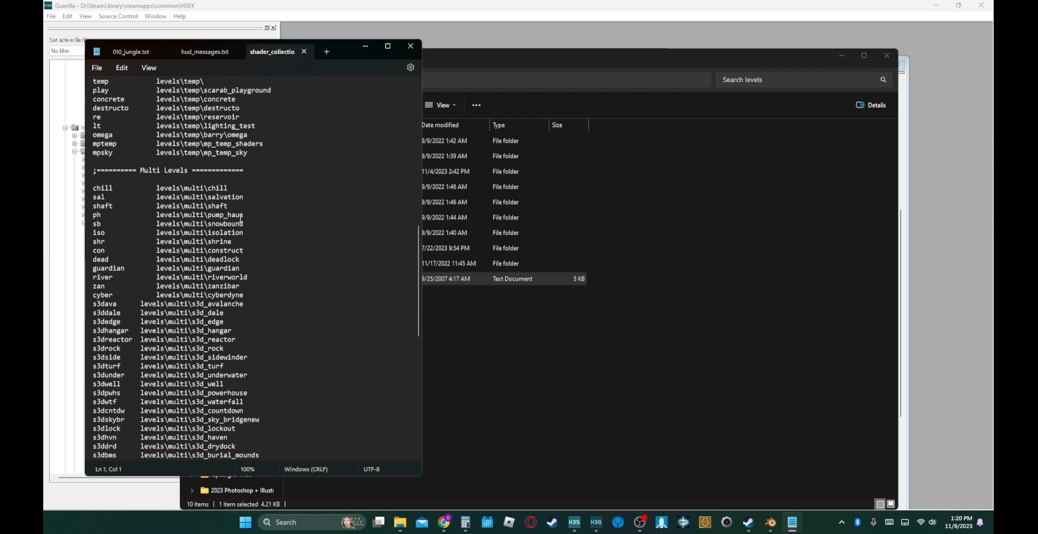
pyautogui.click(247, 277)
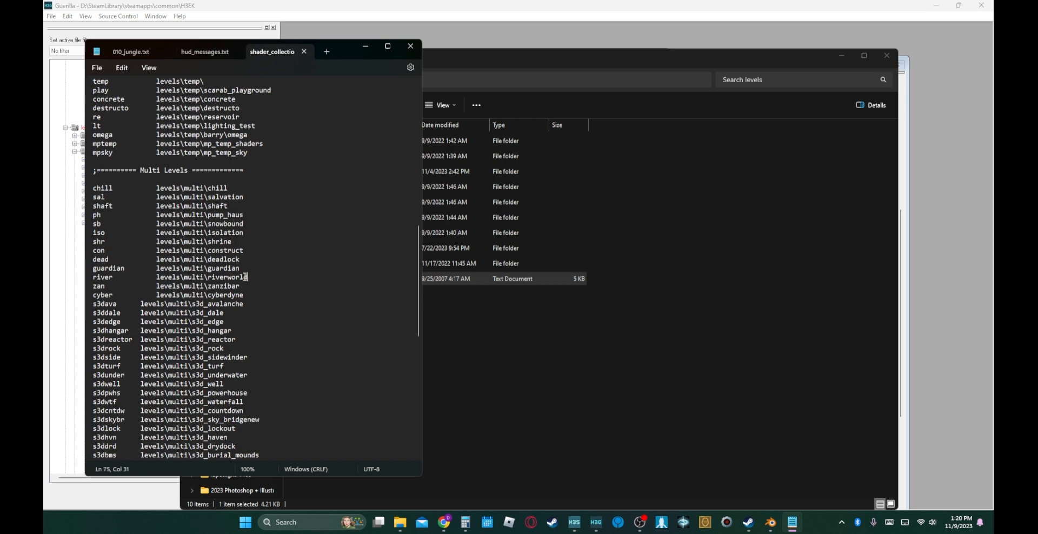
pyautogui.doubleClick(112, 277)
pyautogui.click(276, 288)
# - Switch back to Blender, rename the material as "river riverworld_metal" and assign it to the selected floor face
pyautogui.moveTo(770, 522)
pyautogui.click(810, 488)
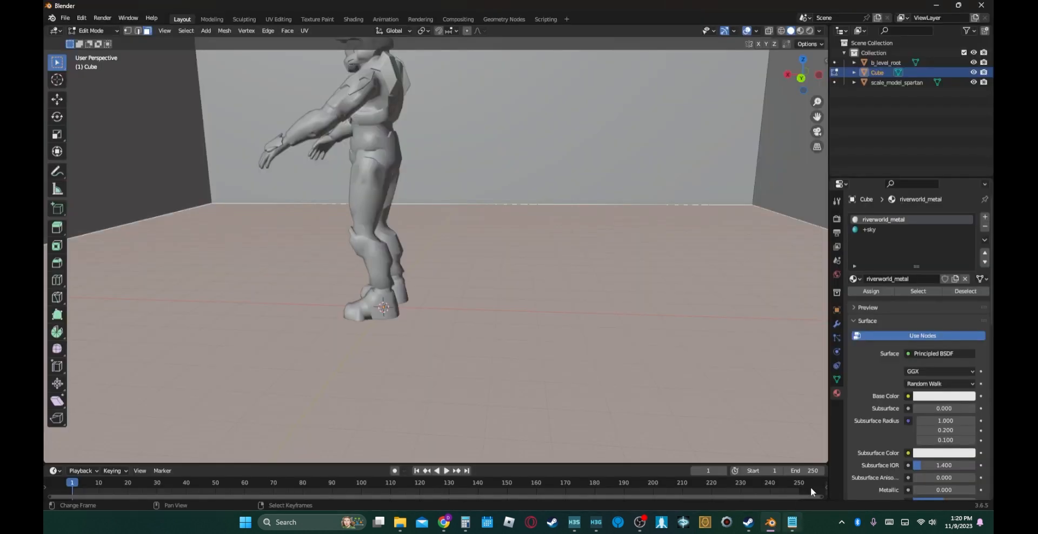
pyautogui.click(867, 280)
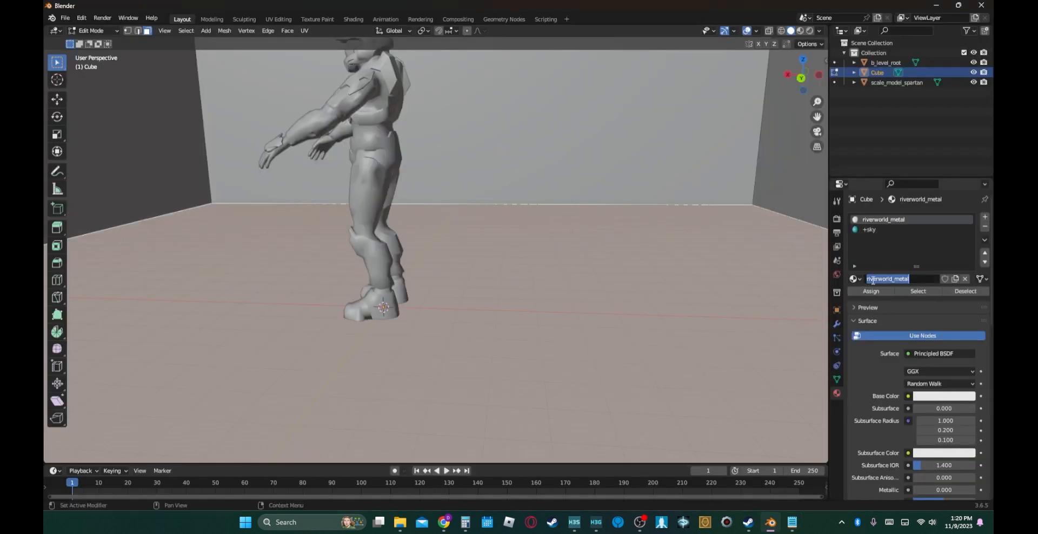
pyautogui.press('Home')
pyautogui.write('river')
pyautogui.press('Return')
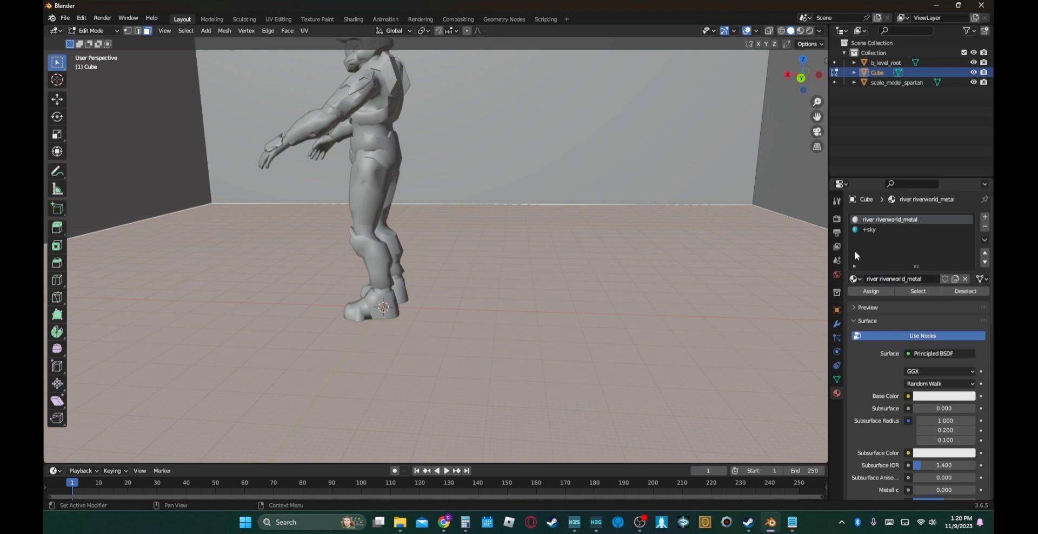
pyautogui.click(872, 292)
# - Check a wall's assigned material, switch the viewport to Material Preview shading and inspect the box from inside
pyautogui.click(547, 152)
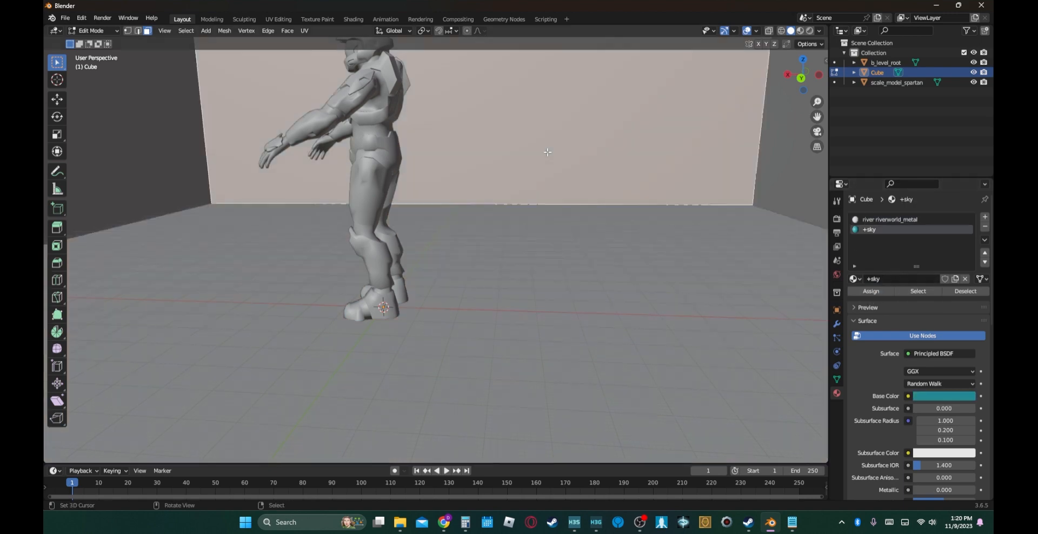
pyautogui.moveTo(638, 155); pyautogui.dragTo(651, 155, button='middle')
pyautogui.press('z')
pyautogui.click(636, 234)
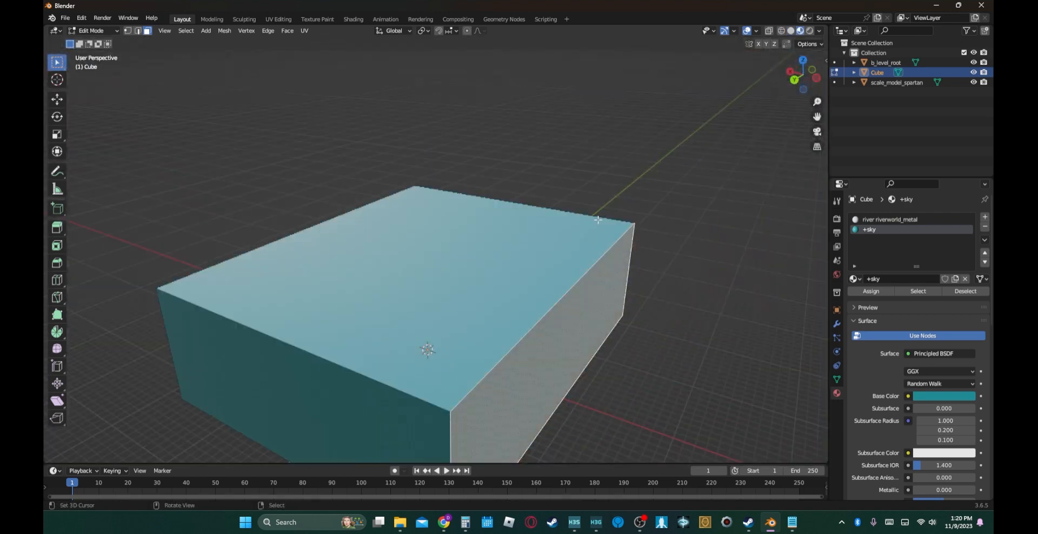
pyautogui.hotkey('shift', '`')
pyautogui.press('w')
pyautogui.click(594, 226)
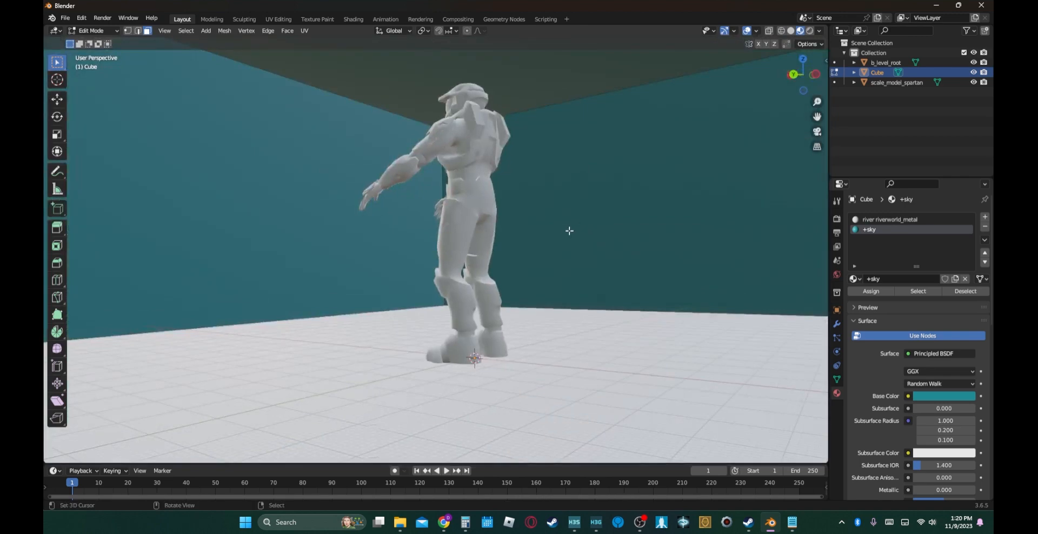
pyautogui.hotkey('shift', '`')
pyautogui.press('s')
pyautogui.click(480, 218)
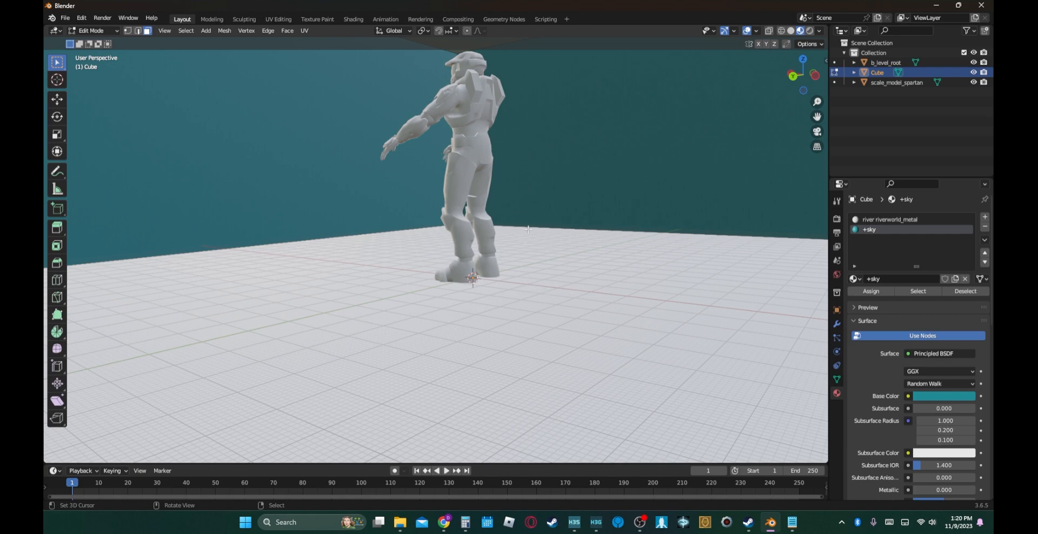
# - Select the floor face to check its assigned material, and return to Object Mode
pyautogui.press('Tab')
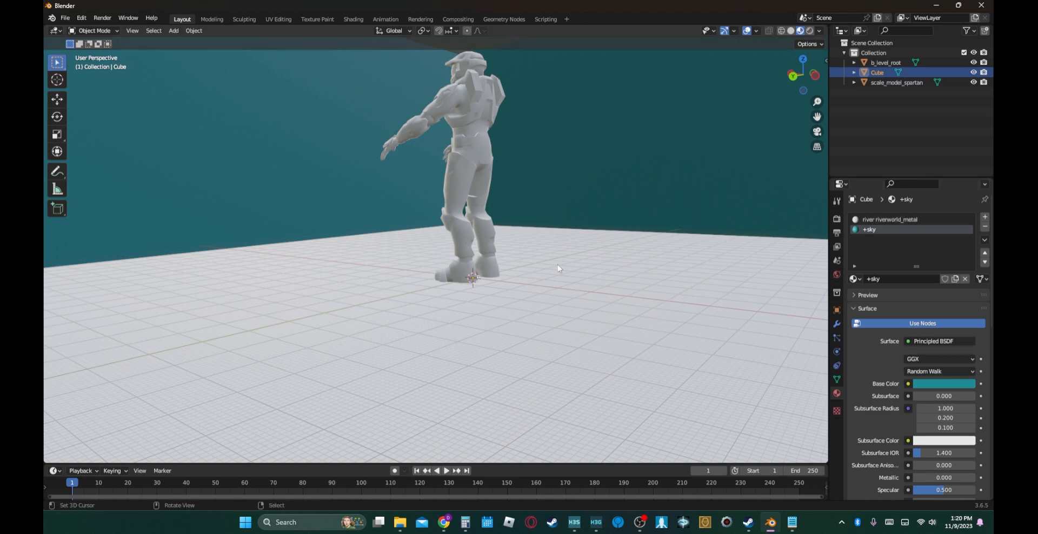
pyautogui.press('Tab')
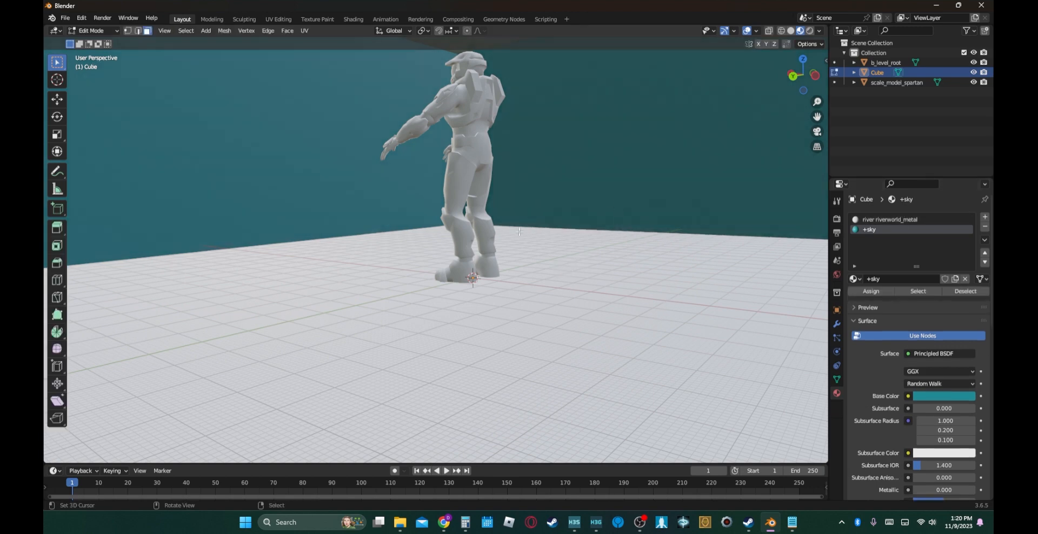
pyautogui.rightClick(442, 129)
pyautogui.click(528, 331)
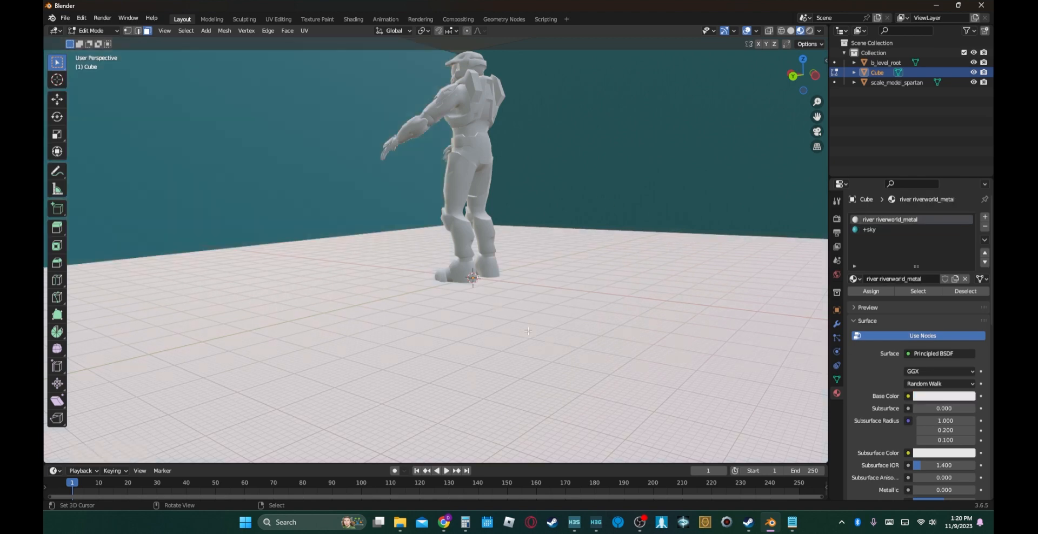
pyautogui.press('Tab')
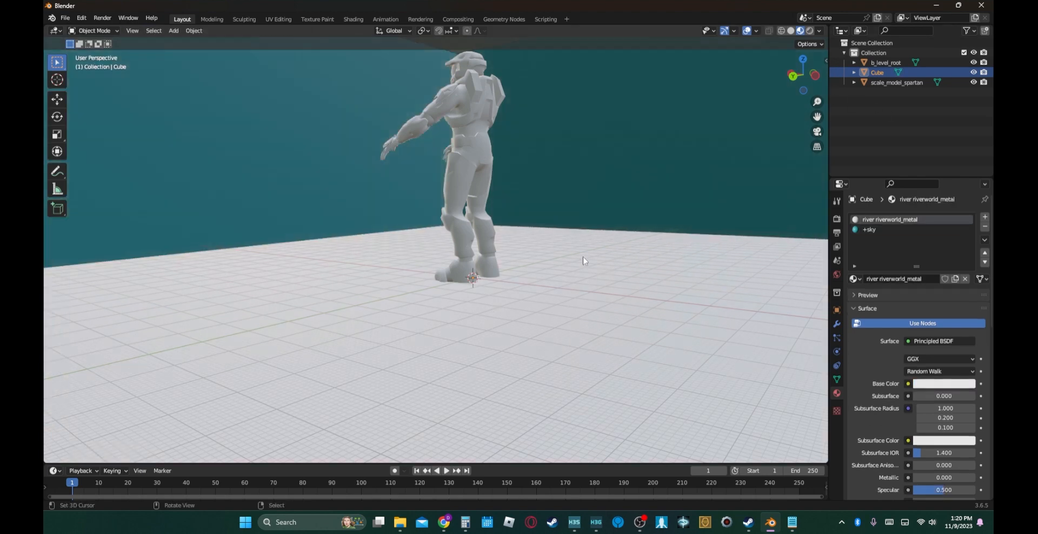
# - Parent the Cube level box to b_level_root and delete the scale_model_spartan object
pyautogui.click(873, 62)
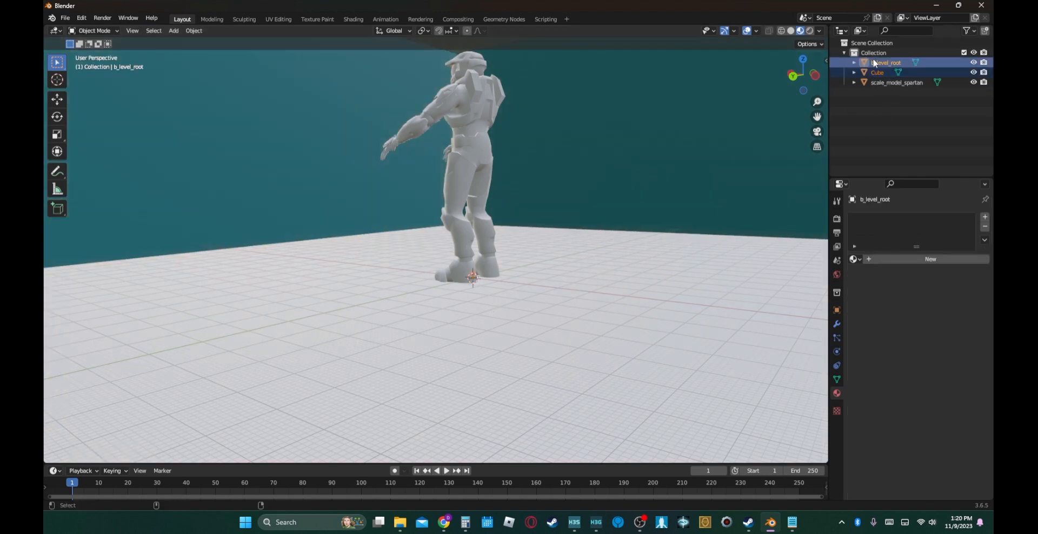
pyautogui.hotkey('ctrl', 'p')
pyautogui.click(582, 226)
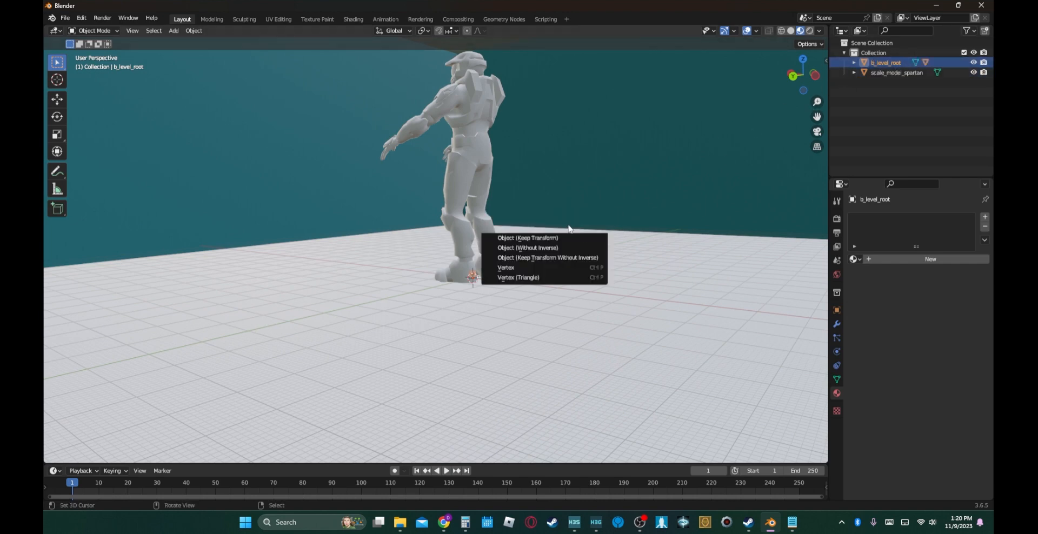
pyautogui.click(896, 73)
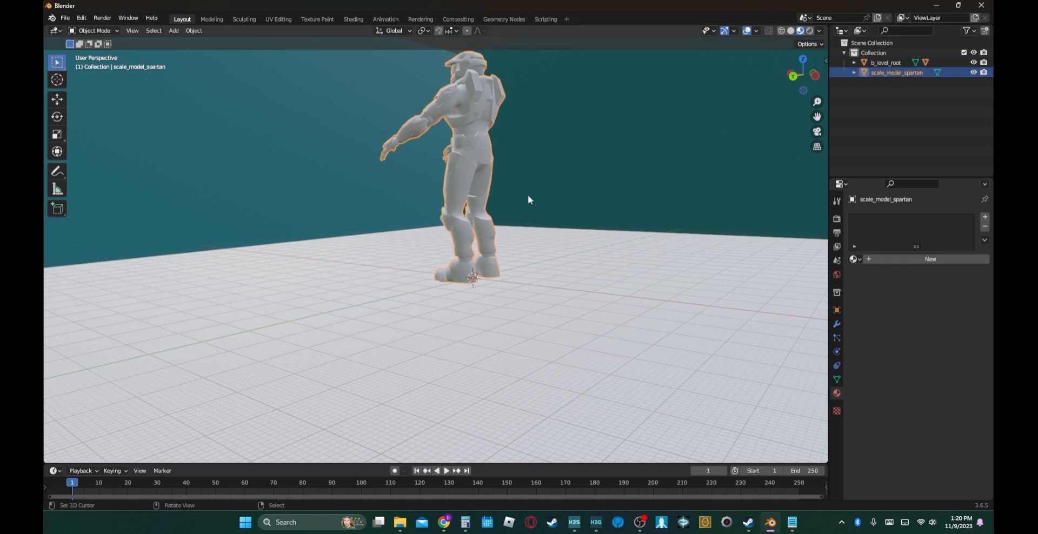
pyautogui.press('Delete')
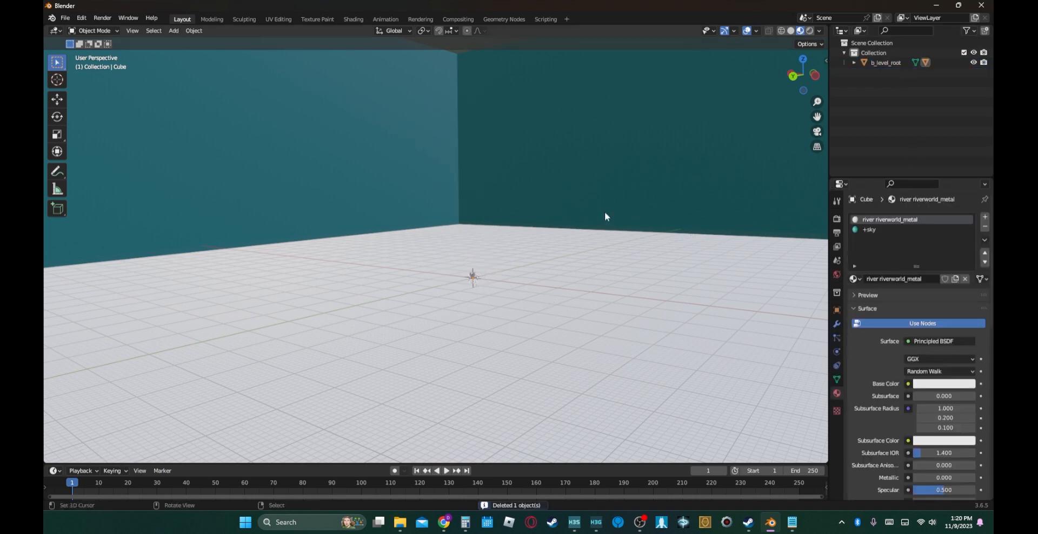
# - Add a cube mesh inside the level box in Edit Mode and scale it up to a large block
pyautogui.rightClick(474, 274)
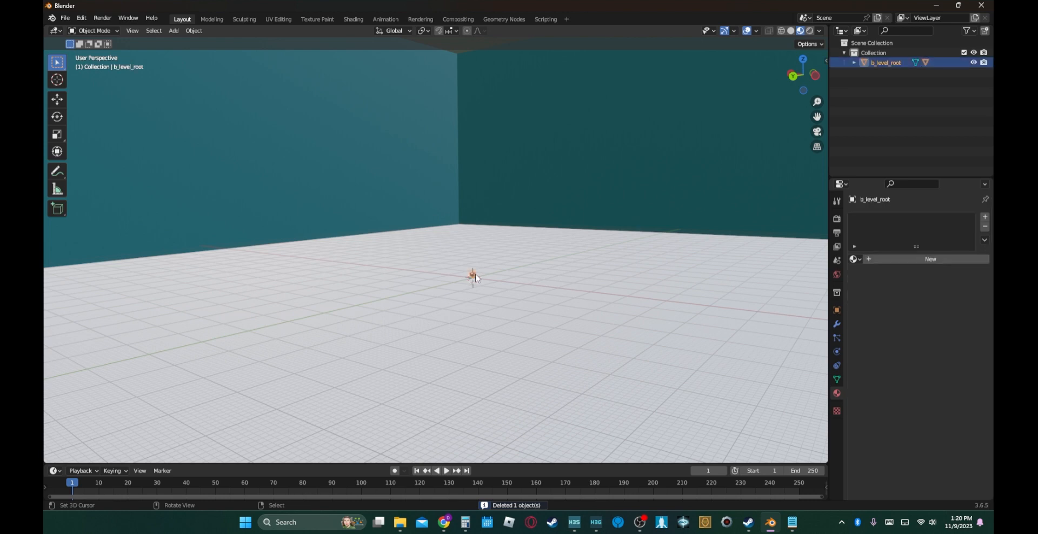
pyautogui.rightClick(604, 317)
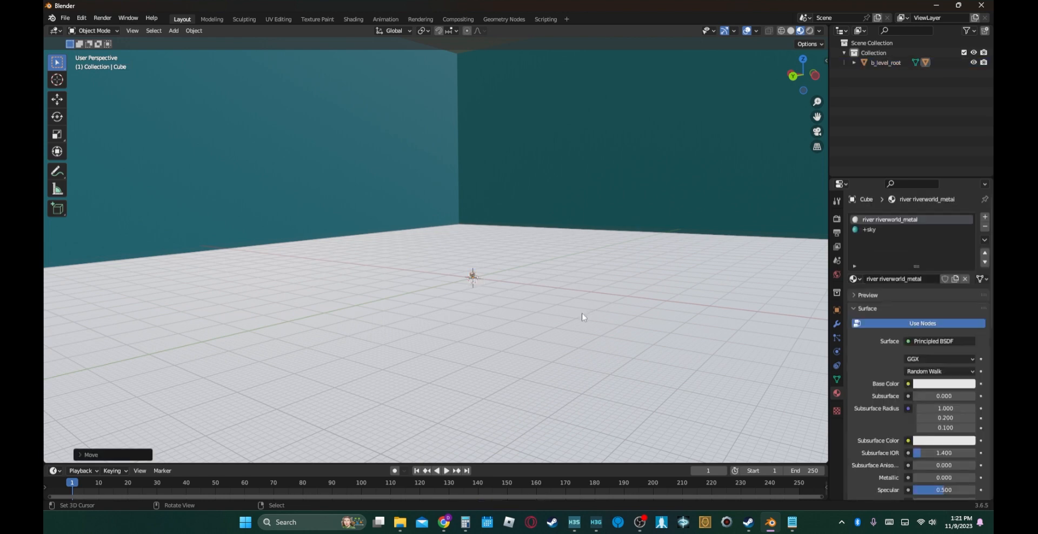
pyautogui.press('Tab')
pyautogui.hotkey('shift', 'a')
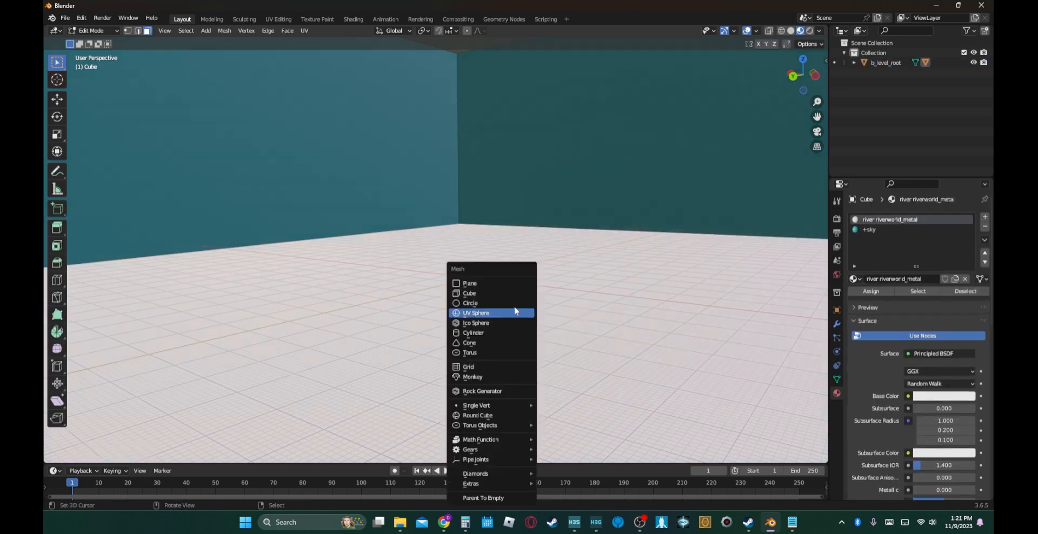
pyautogui.click(476, 293)
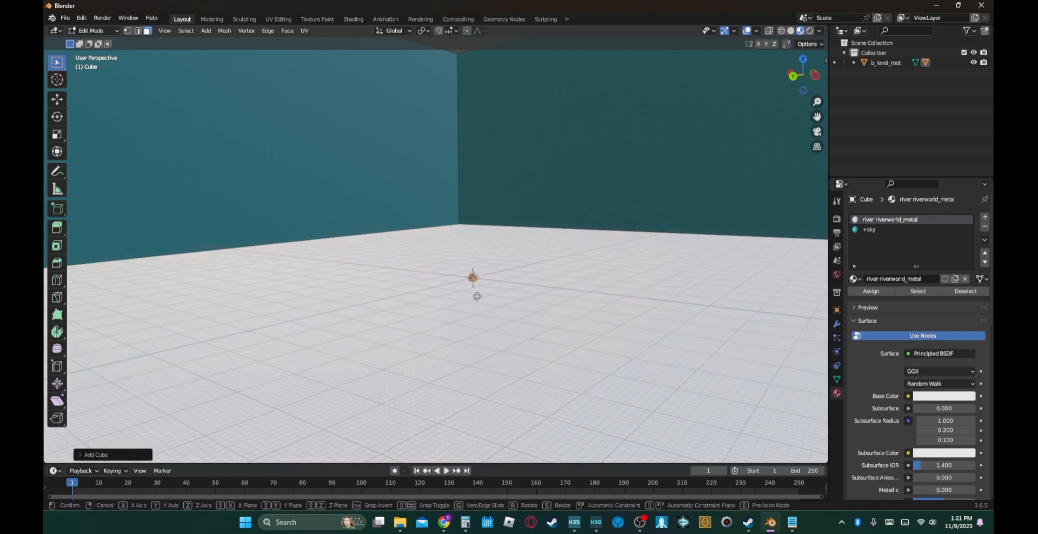
pyautogui.press('s')
pyautogui.click(823, 353)
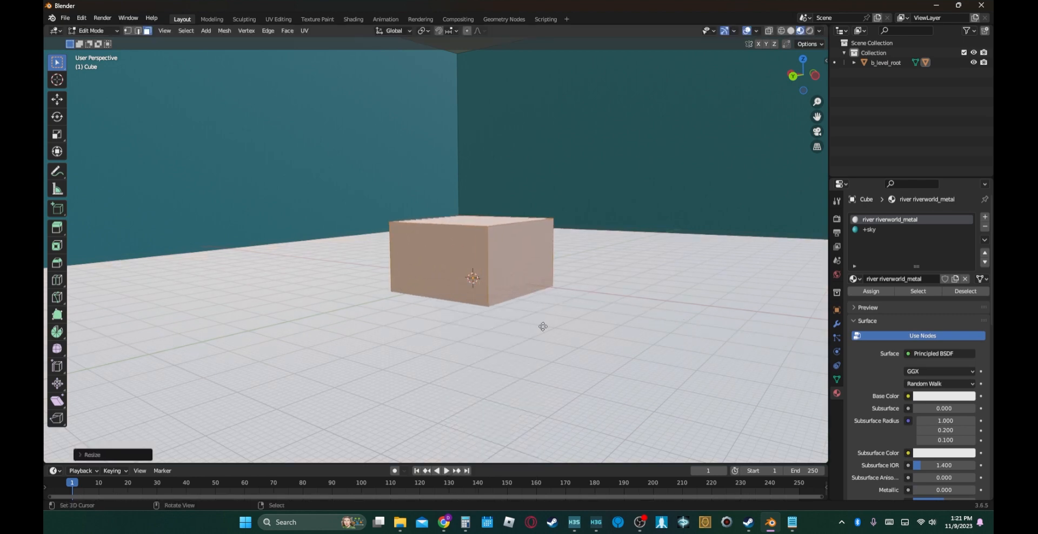
# - Move the new block away from the level's center toward a wall and raise it along Z to stand on the floor
pyautogui.press('g')
pyautogui.click(358, 316)
pyautogui.press('g')
pyautogui.press('z')
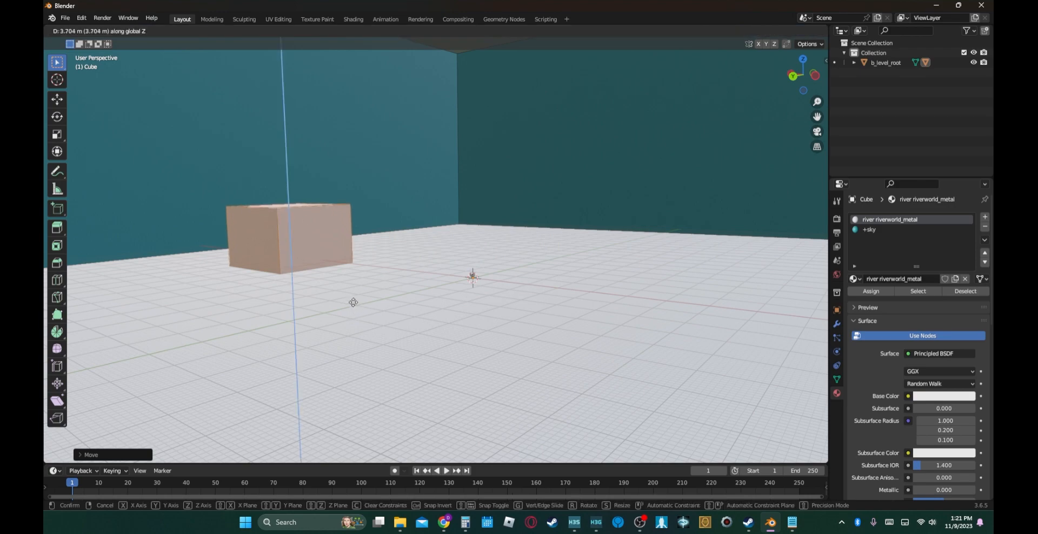
pyautogui.click(341, 281)
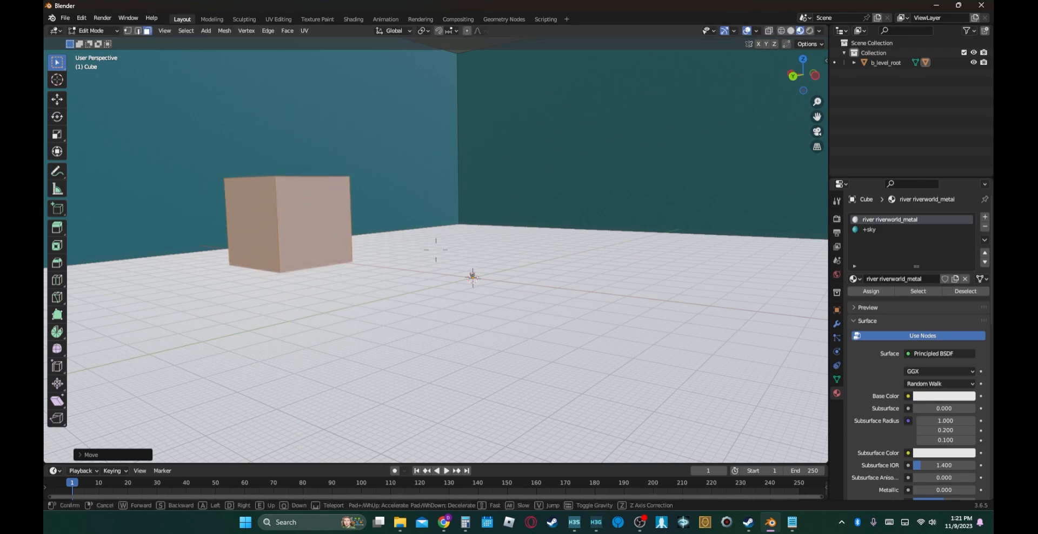
# - Duplicate the block and move the copy about 72 m along the global Y axis
pyautogui.hotkey('shift', '`')
pyautogui.press('w')
pyautogui.press('s')
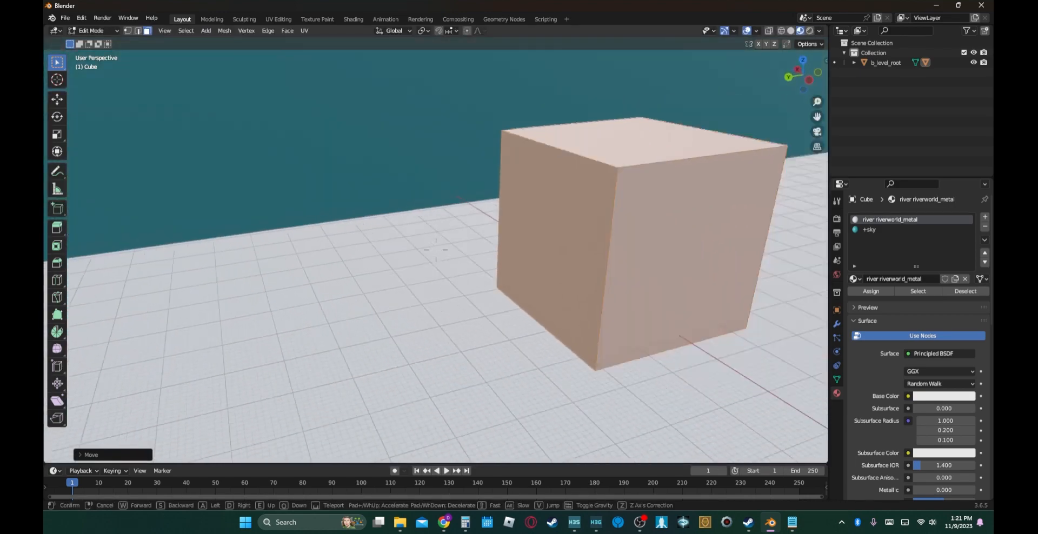
pyautogui.press('Return')
pyautogui.press('g')
pyautogui.press('x')
pyautogui.press('y')
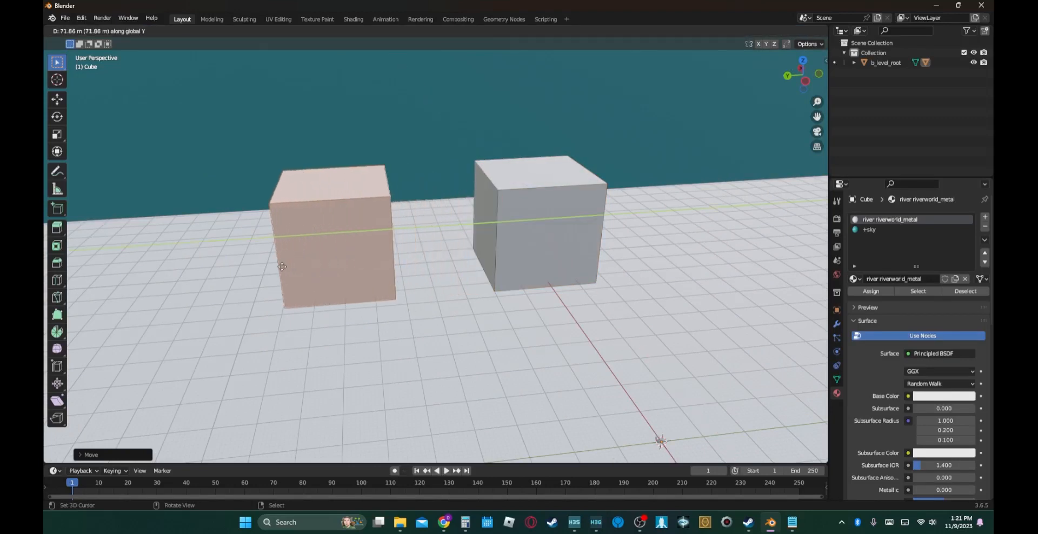
pyautogui.click(276, 267)
pyautogui.hotkey('shift', 'd')
# - Stretch the duplicated block along Y to more than twice its length and shift it about 43 m farther along Y from the original block
pyautogui.press('s')
pyautogui.press('x')
pyautogui.press('y')
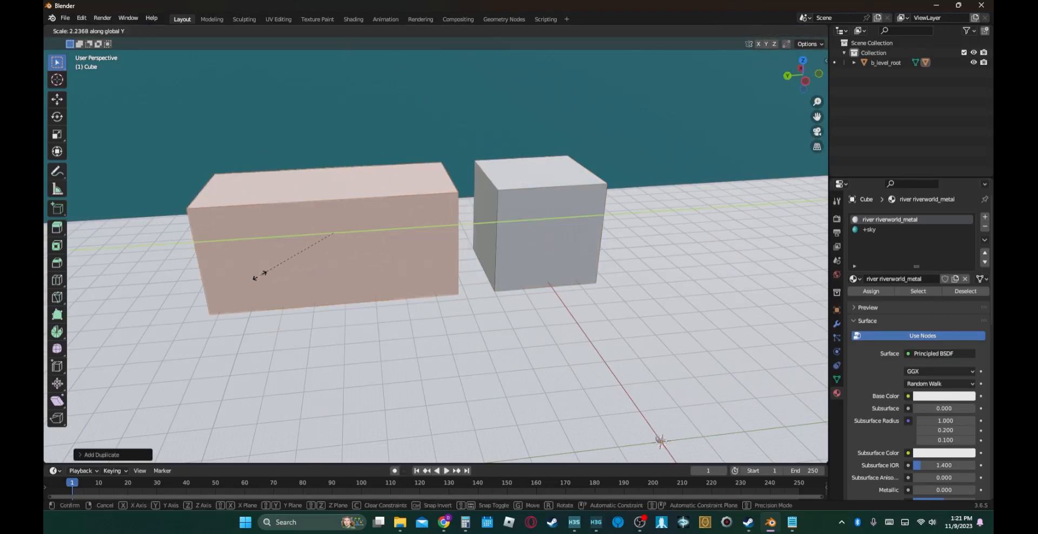
pyautogui.click(227, 278)
pyautogui.press('g')
pyautogui.press('y')
pyautogui.moveTo(167, 277); pyautogui.dragTo(104, 276)
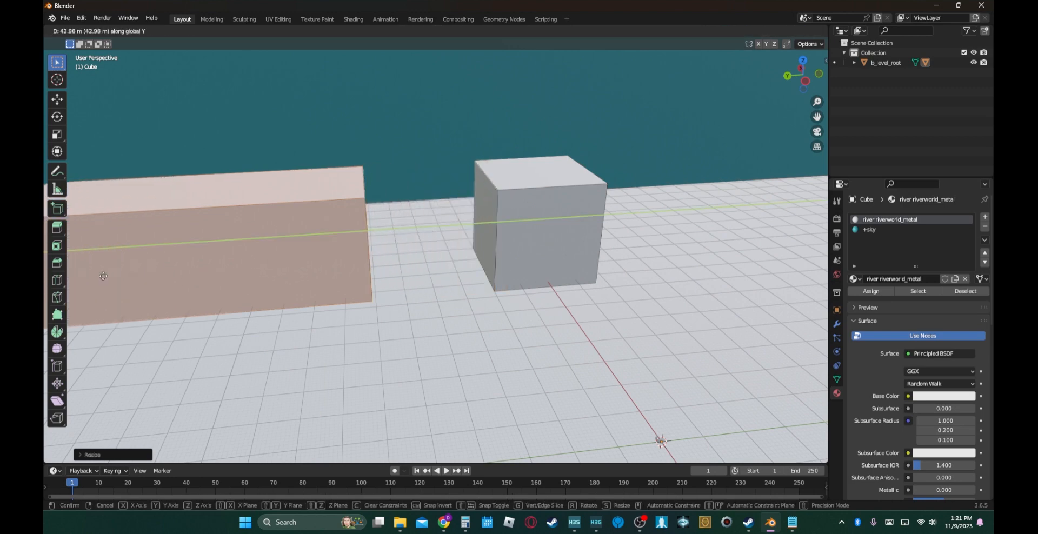
pyautogui.click(104, 276)
# - Extrude the original block's face that points toward the level's center to lengthen that block inward
pyautogui.click(539, 237)
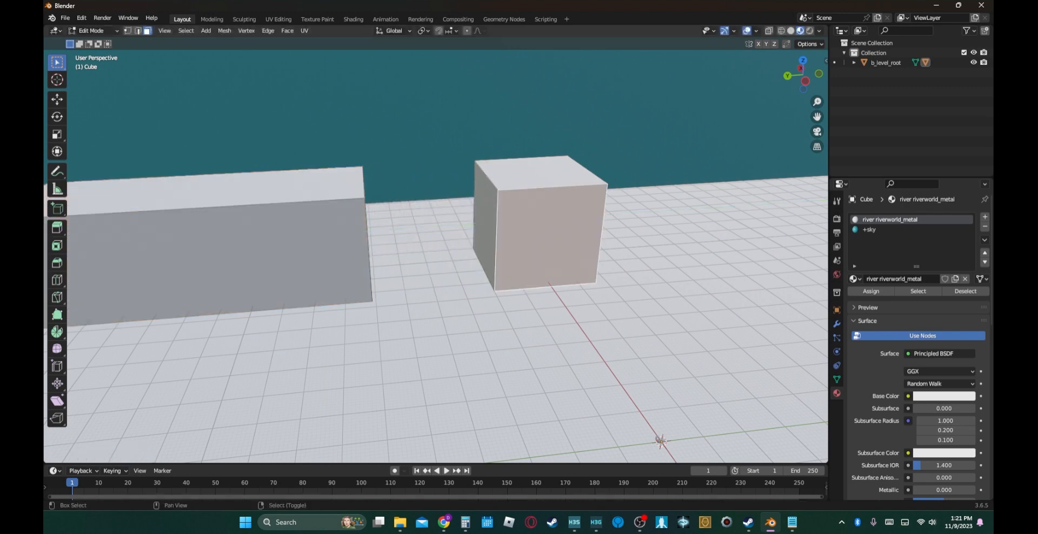
pyautogui.hotkey('shift', '`')
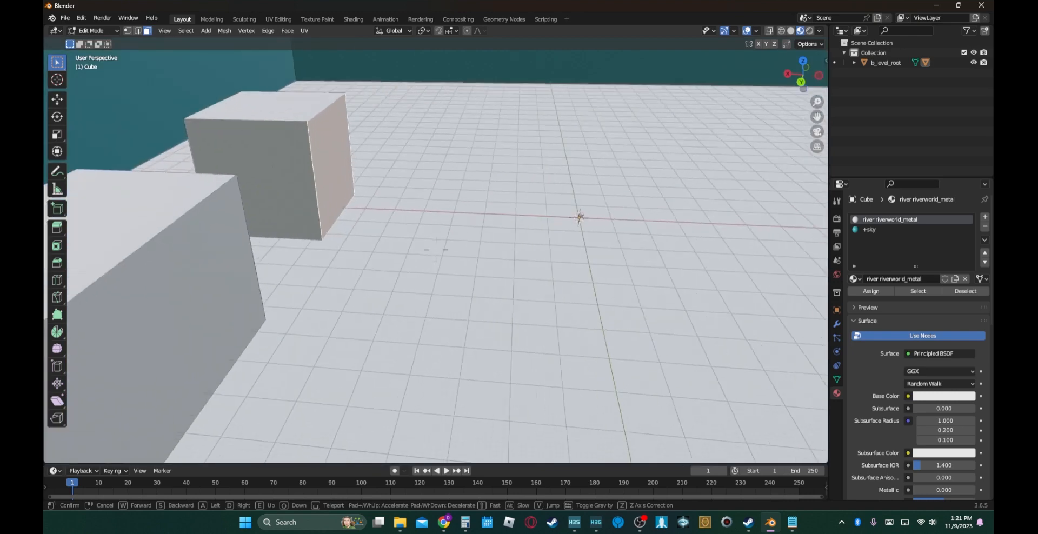
pyautogui.click(536, 234)
pyautogui.press('e')
pyautogui.click(565, 281)
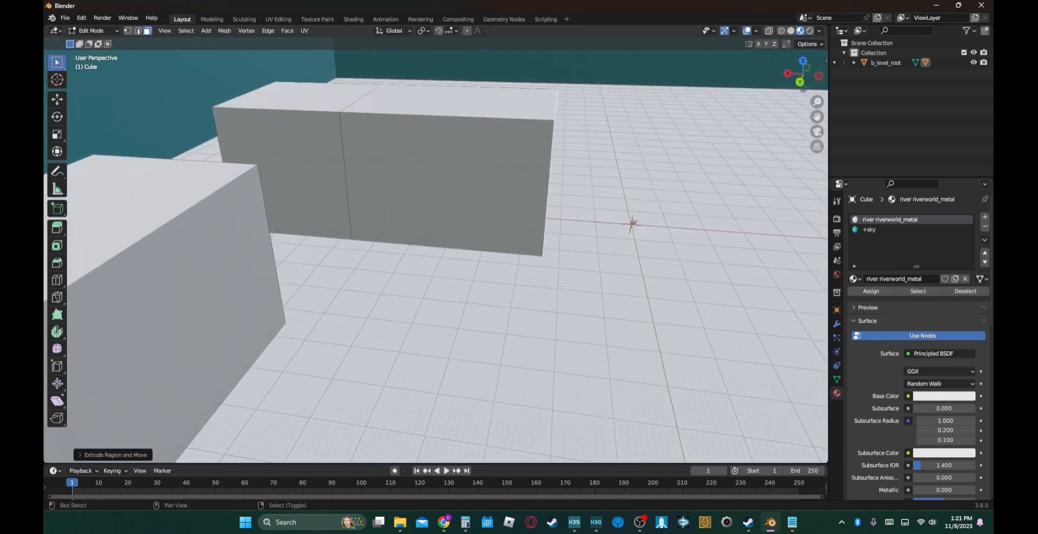
pyautogui.hotkey('shift', '`')
pyautogui.press('s')
pyautogui.press('d')
pyautogui.click(452, 227)
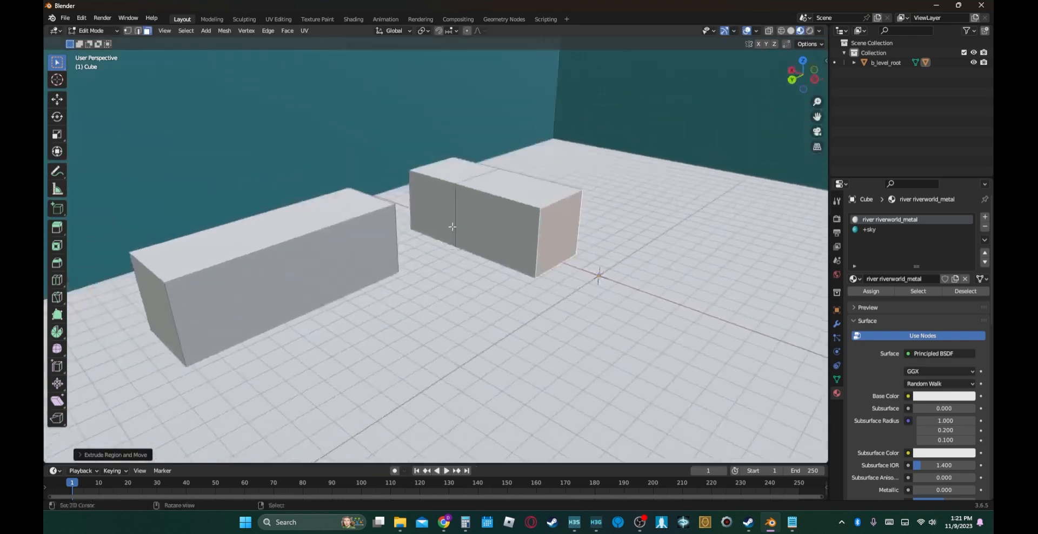
# - Save the Blender file as youtube_tutorial.blend in the H3EK\data\levels folder
pyautogui.press('ctrl')
pyautogui.hotkey('ctrl', 's')
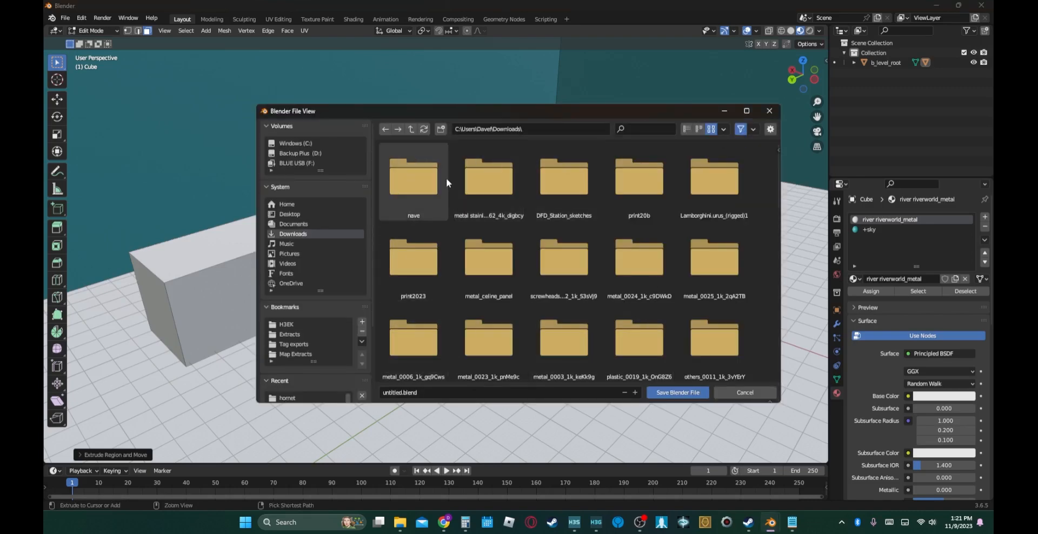
pyautogui.click(289, 323)
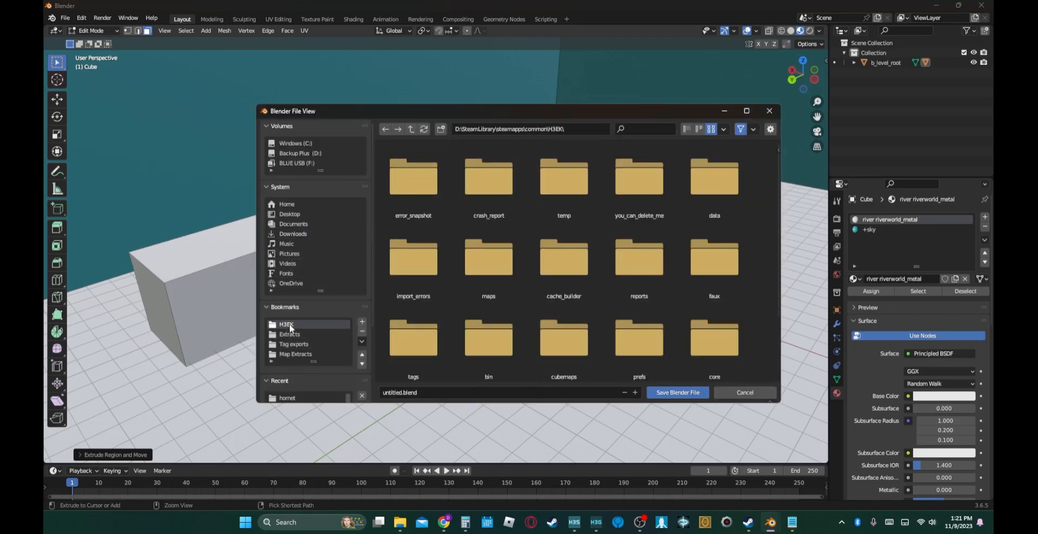
pyautogui.doubleClick(713, 181)
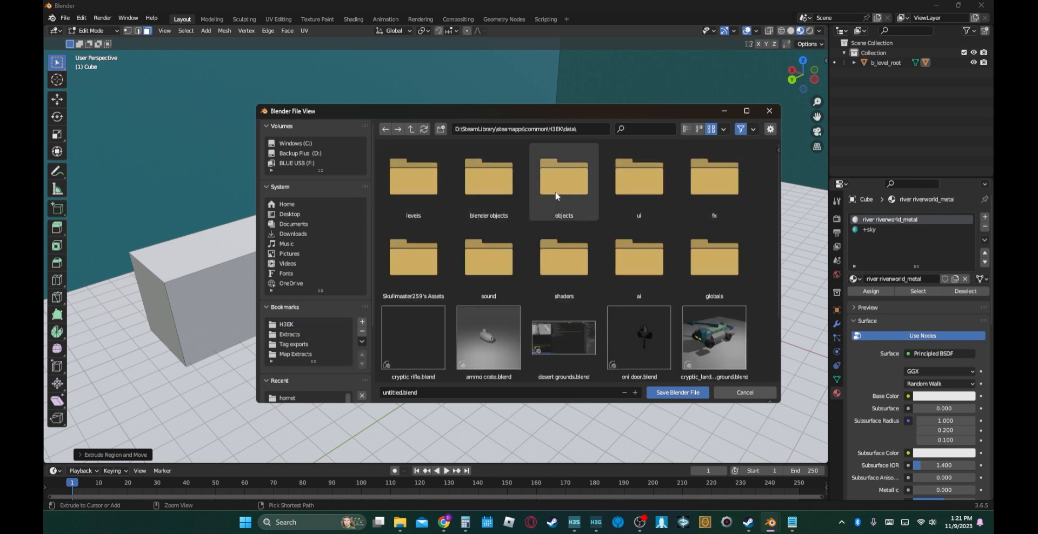
pyautogui.doubleClick(436, 199)
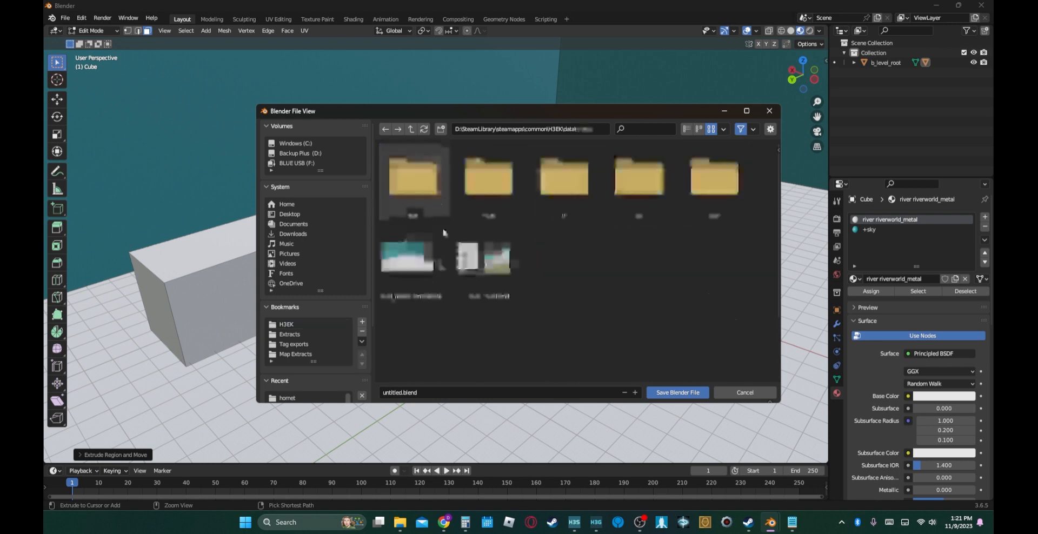
pyautogui.click(401, 393)
pyautogui.moveTo(402, 393); pyautogui.dragTo(362, 394)
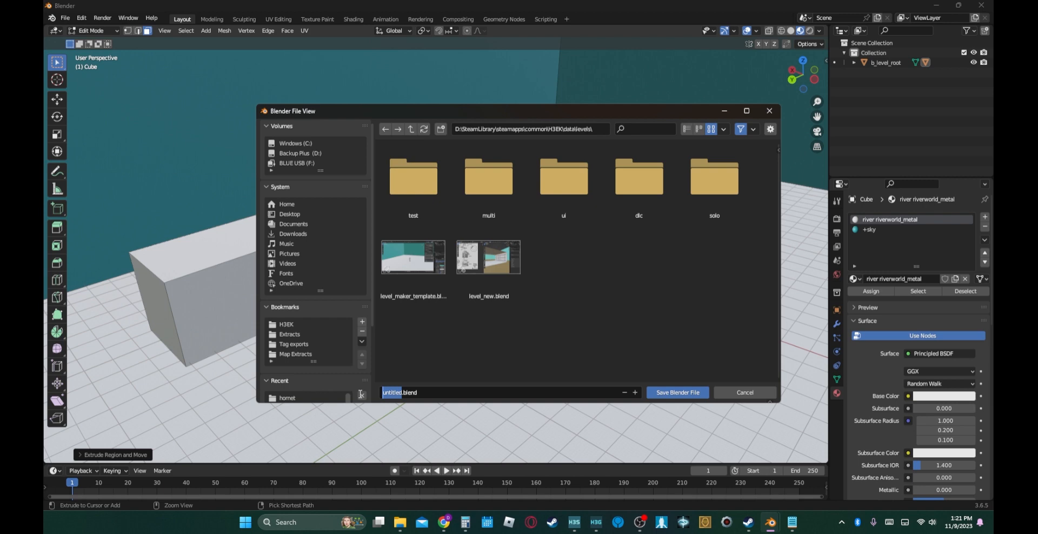
pyautogui.write('youtube_tutorial')
pyautogui.press('Return')
pyautogui.press('Return')
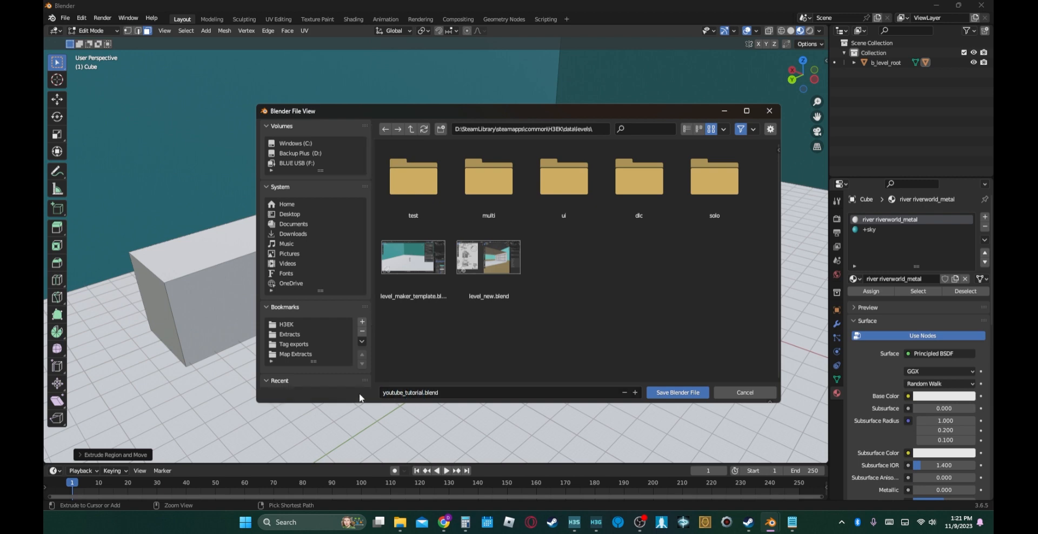
pyautogui.click(676, 392)
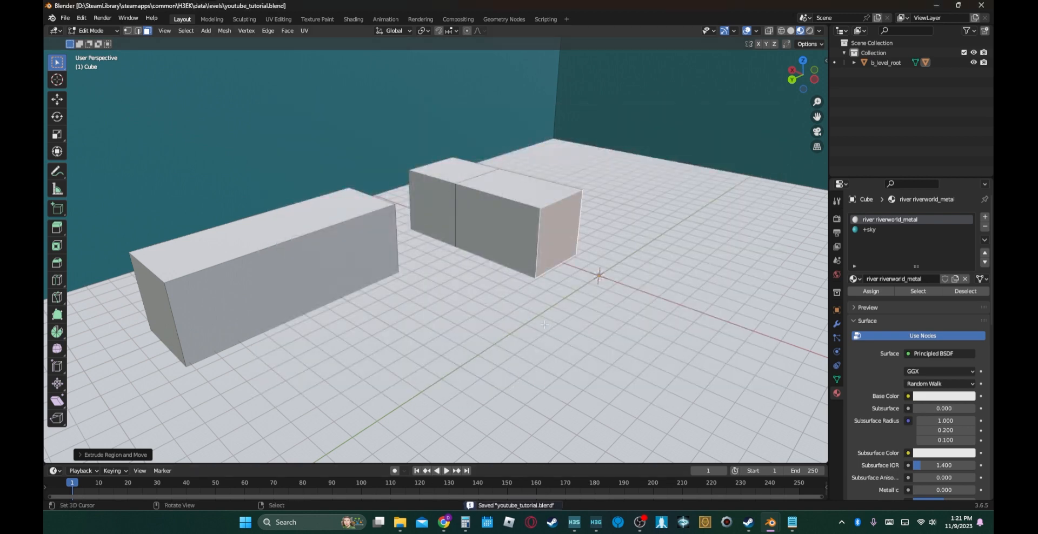
# - Switch to File Explorer and create a folder named youtube_tutorial inside the multi levels folder
pyautogui.moveTo(400, 522)
pyautogui.click(407, 478)
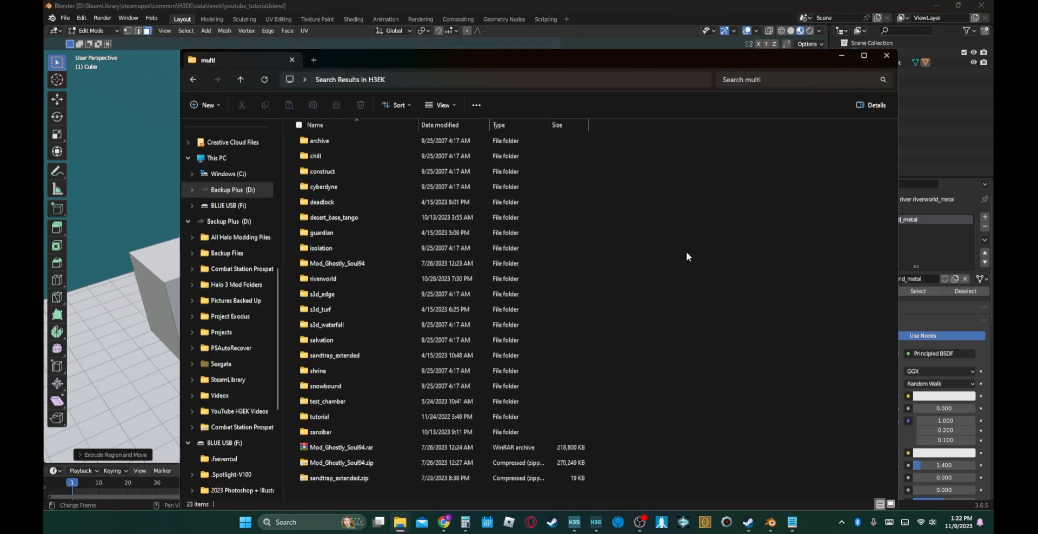
pyautogui.hotkey('ctrl', 'shift', 'n')
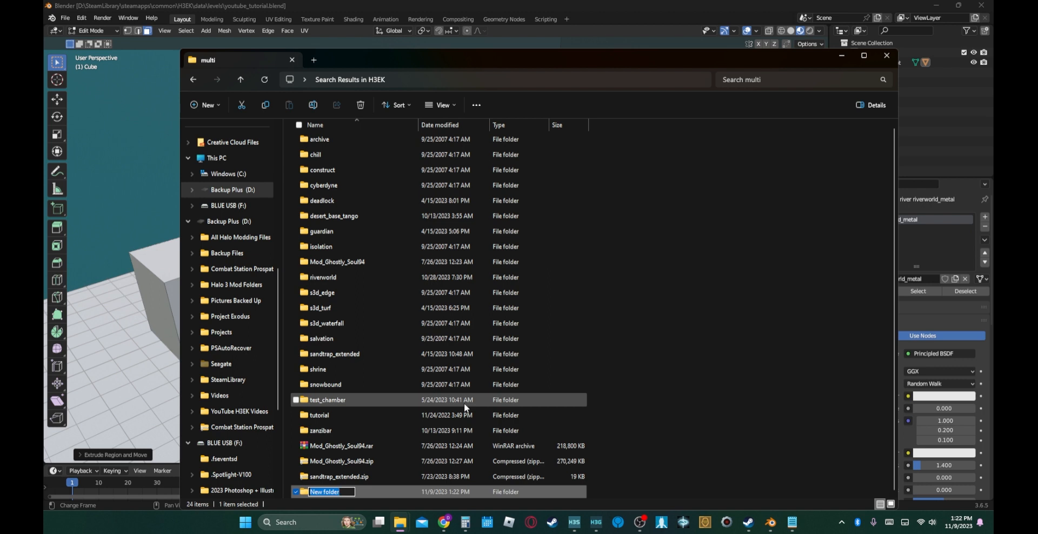
pyautogui.write('youtube_tutorial')
pyautogui.press('Return')
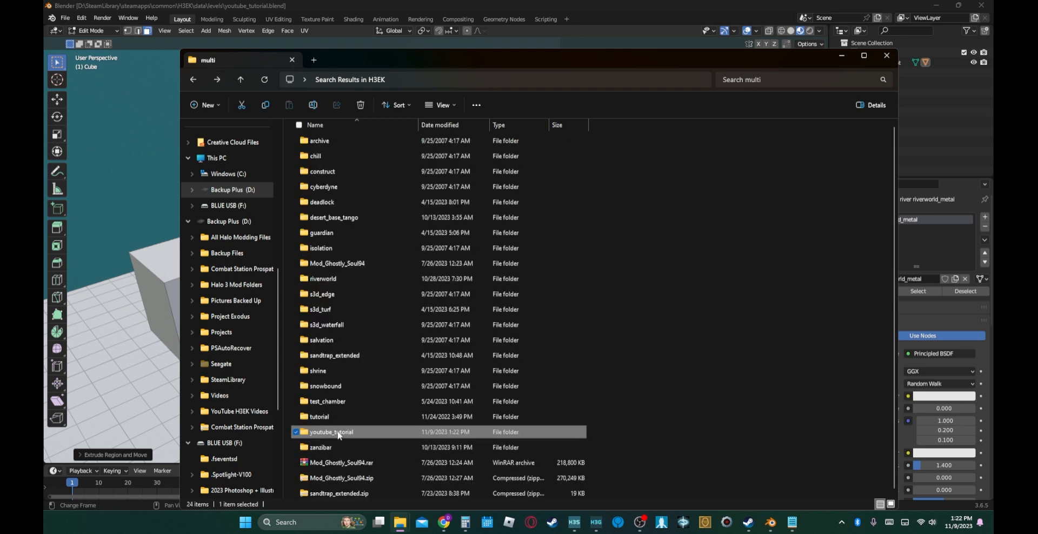
# - Create a folder named structure inside youtube_tutorial and open it
pyautogui.doubleClick(336, 432)
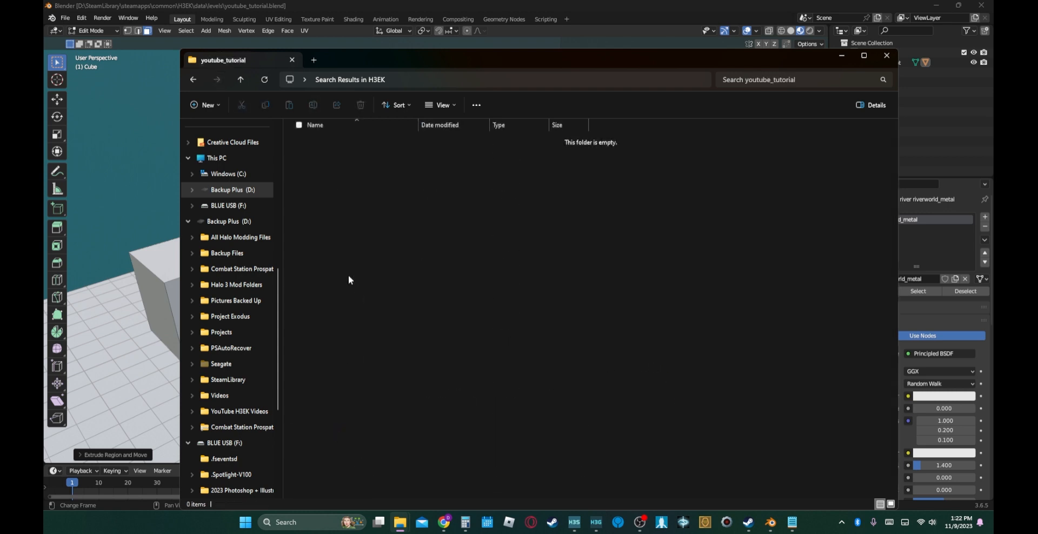
pyautogui.hotkey('ctrl', 'shift', 'n')
pyautogui.write('st')
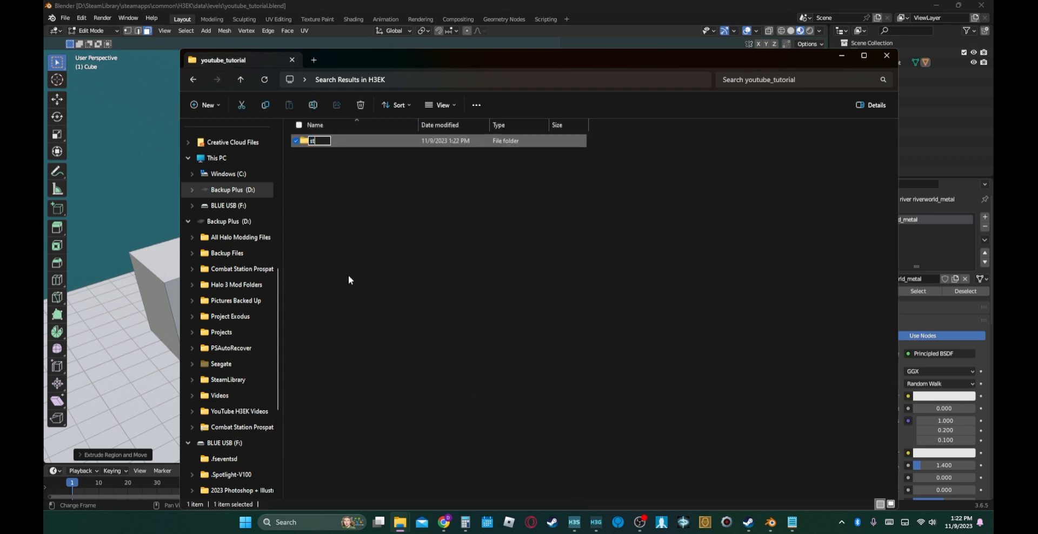
pyautogui.write('ructure')
pyautogui.press('Return')
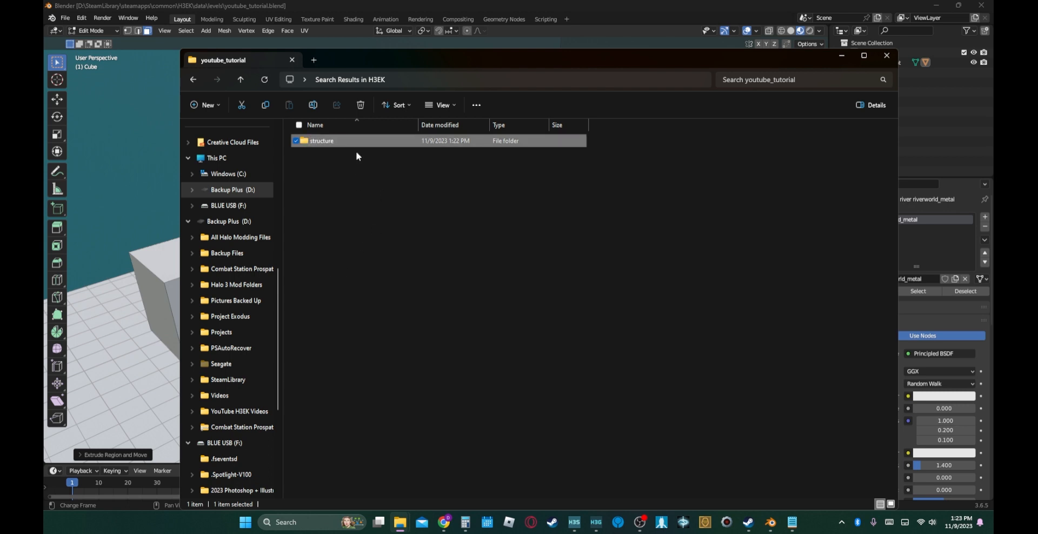
pyautogui.doubleClick(341, 141)
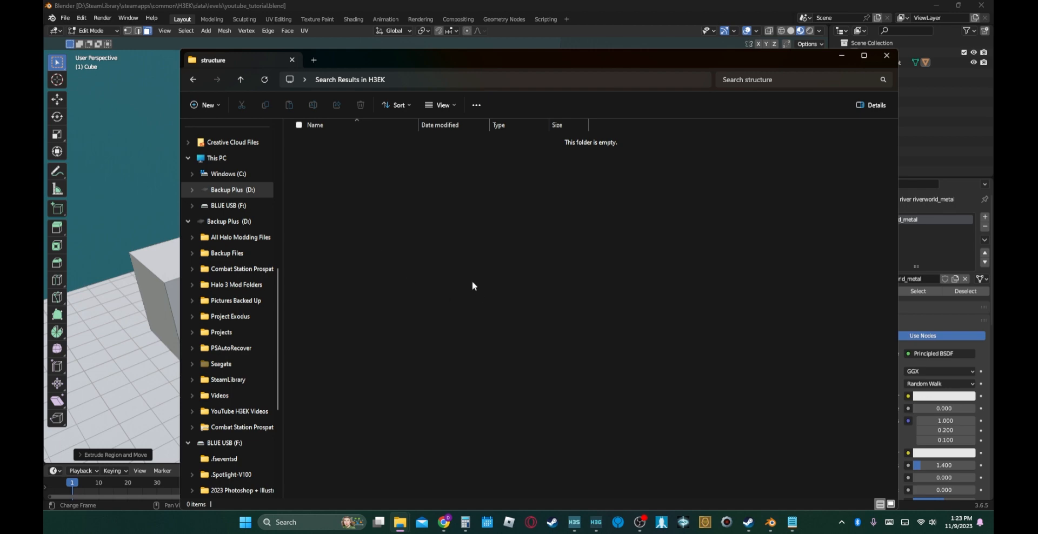
# - Switch to Blender and start a Halo Amalgam Scene Specification (.ass) export from Object Mode into levels\multi\youtube_tutorial\structure
pyautogui.moveTo(139, 91); pyautogui.dragTo(134, 83, button='middle')
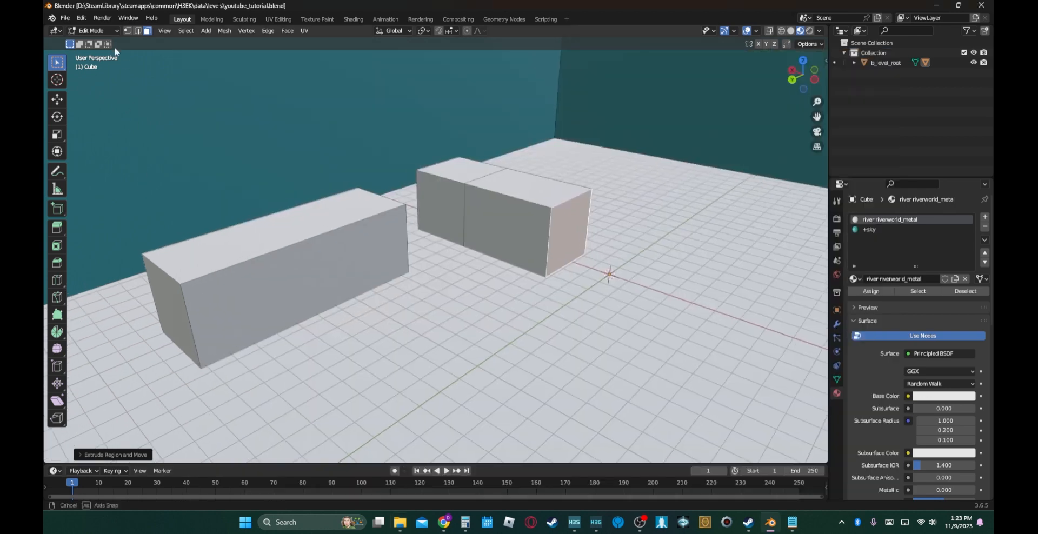
pyautogui.click(63, 20)
pyautogui.moveTo(86, 161)
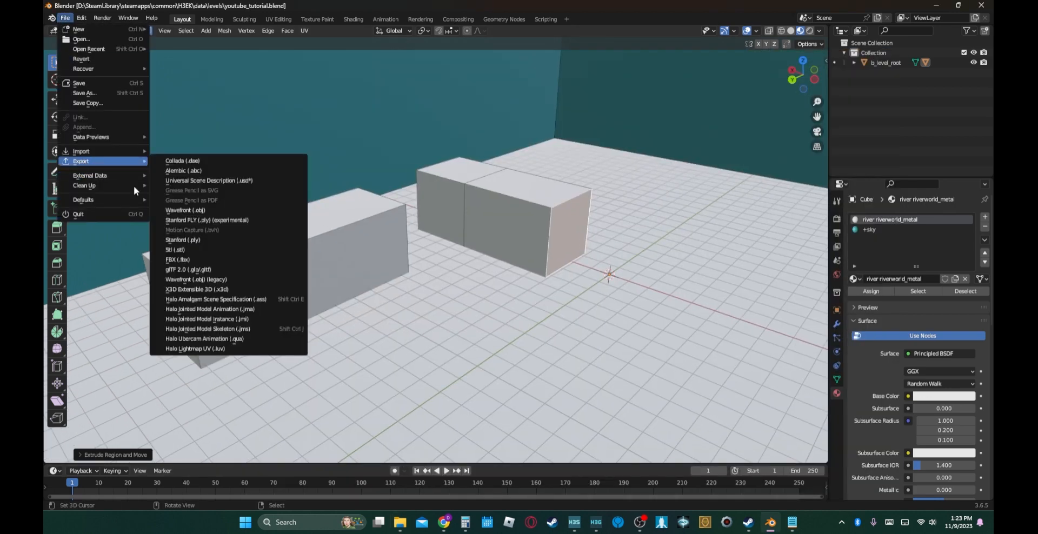
pyautogui.click(256, 301)
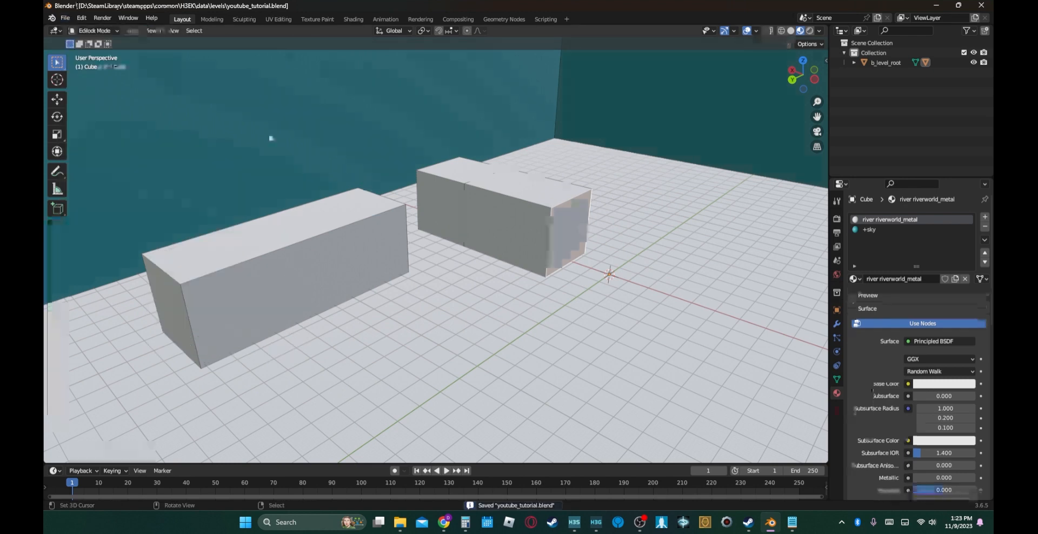
pyautogui.click(65, 18)
pyautogui.moveTo(107, 161)
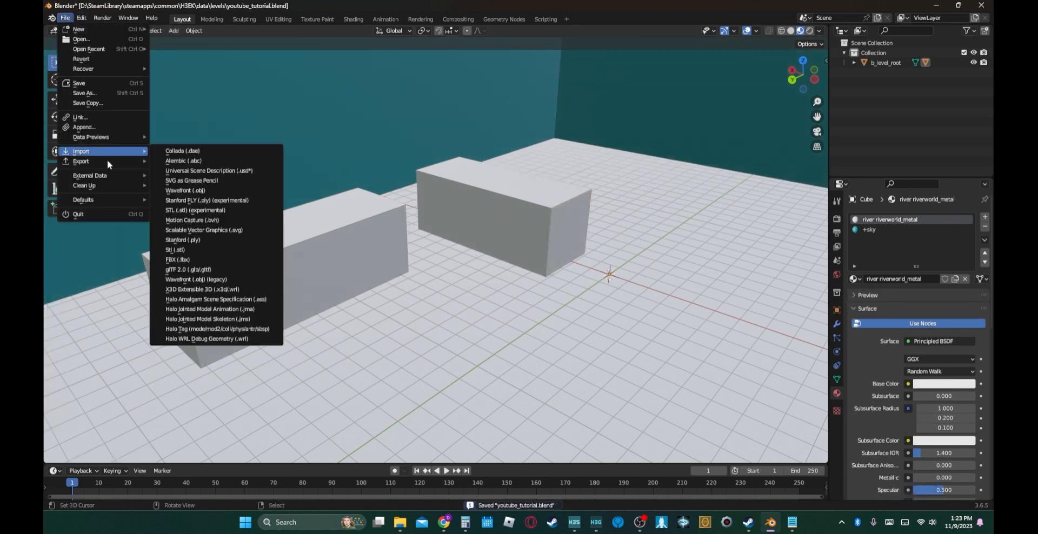
pyautogui.click(253, 301)
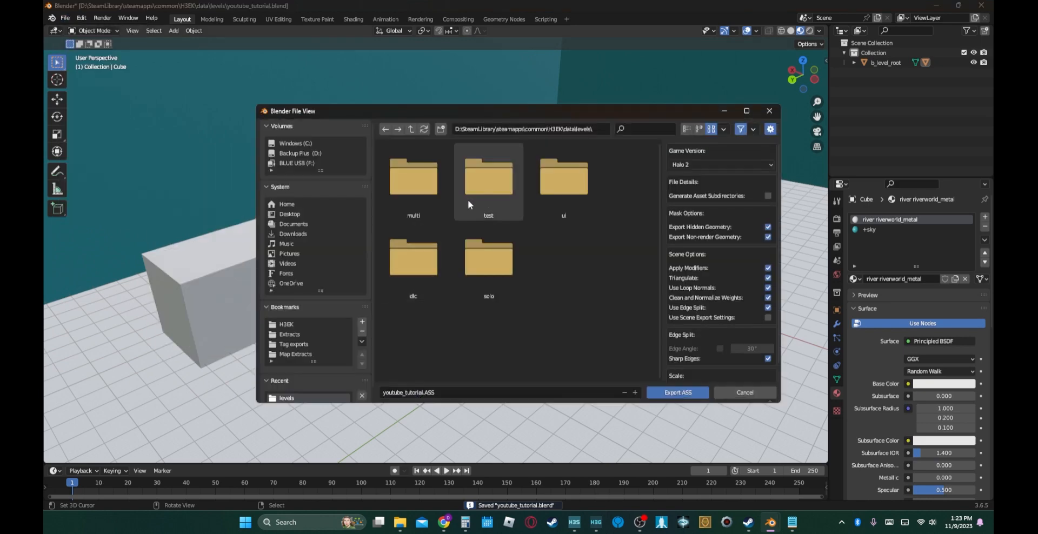
pyautogui.doubleClick(421, 195)
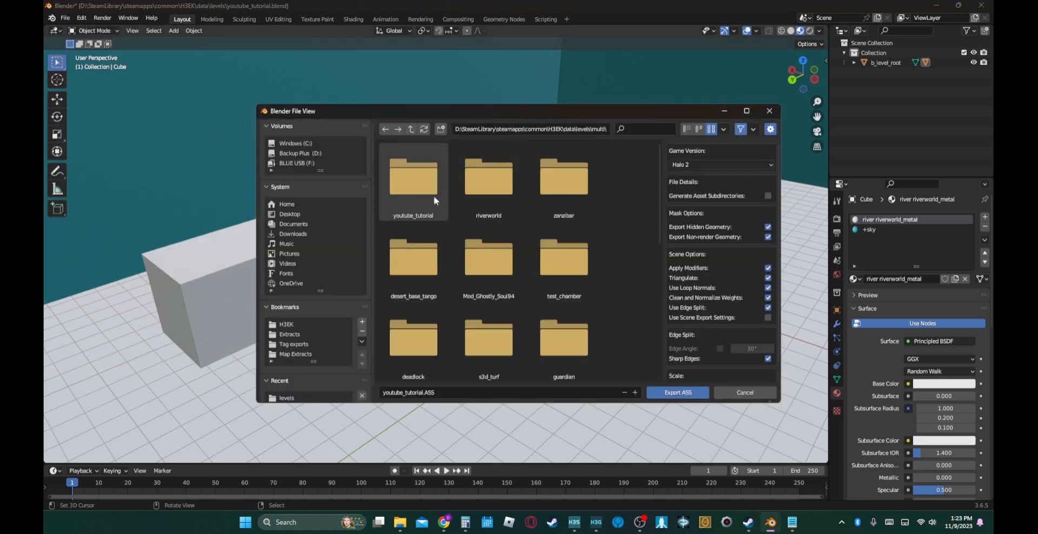
pyautogui.doubleClick(416, 190)
pyautogui.doubleClick(414, 189)
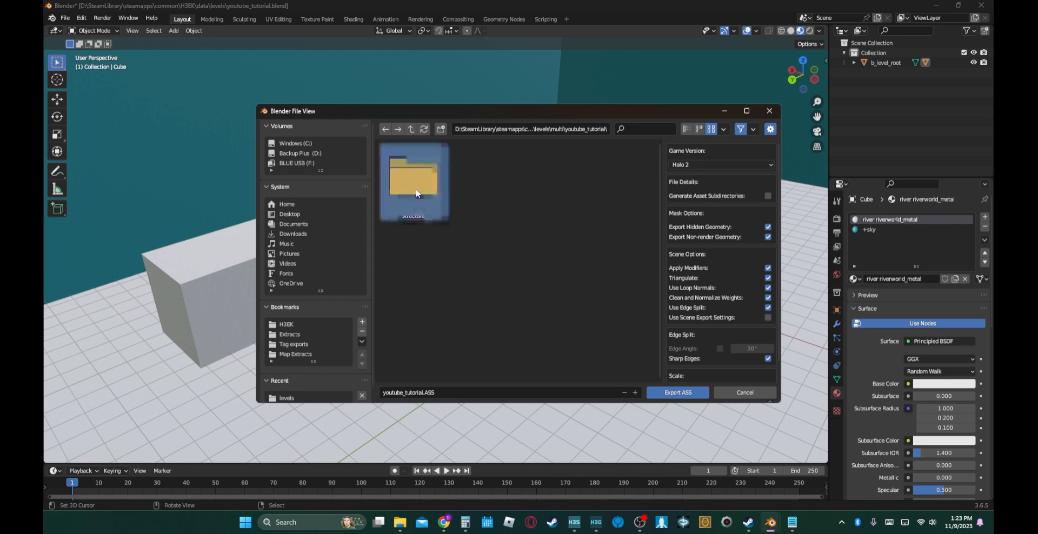
# - Set the export's game version to Halo 3 MCC and export the level as youtube_tutorial.ASS
pyautogui.click(693, 164)
pyautogui.click(694, 190)
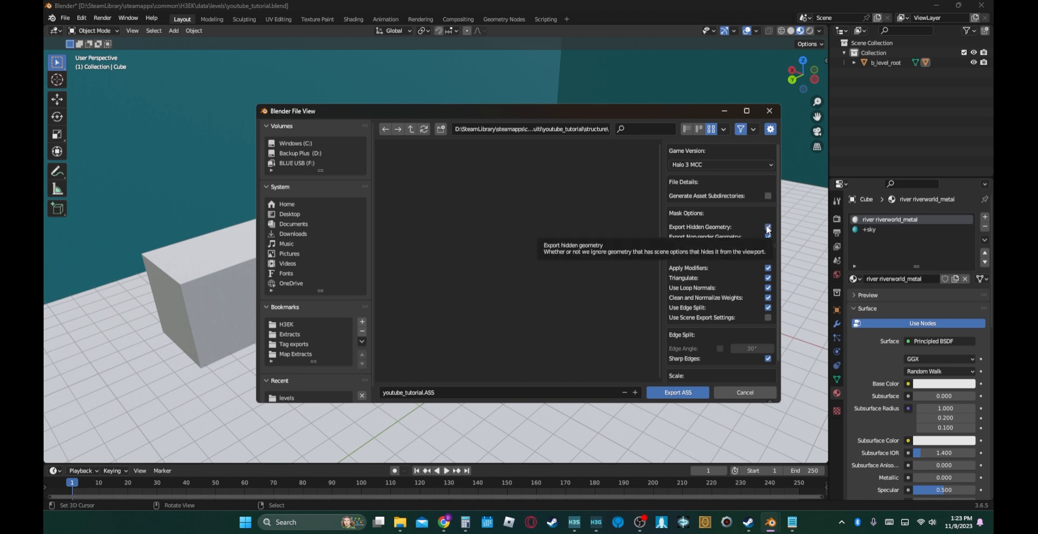
pyautogui.scroll(-1, 740, 290)
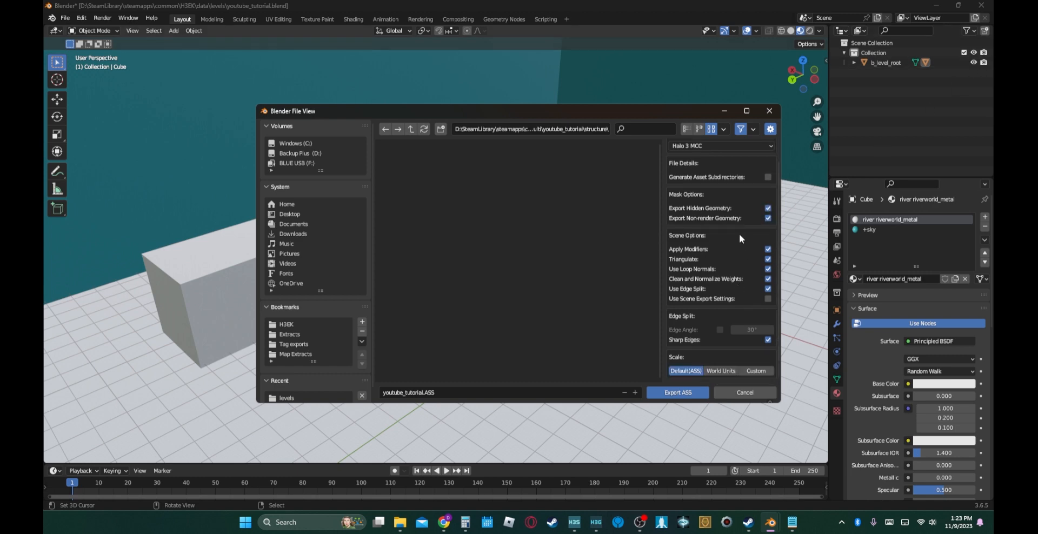
pyautogui.scroll(1, 740, 239)
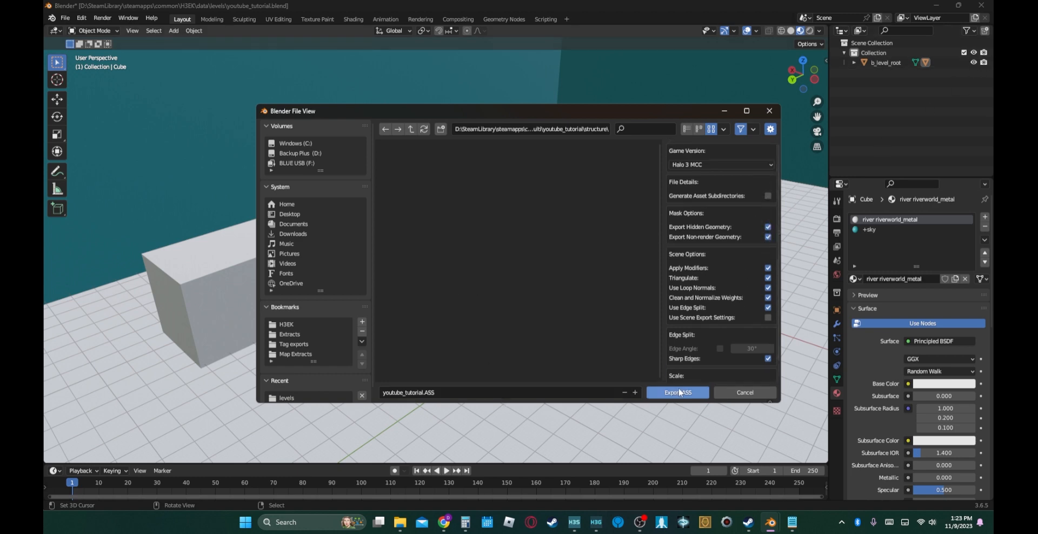
pyautogui.click(679, 393)
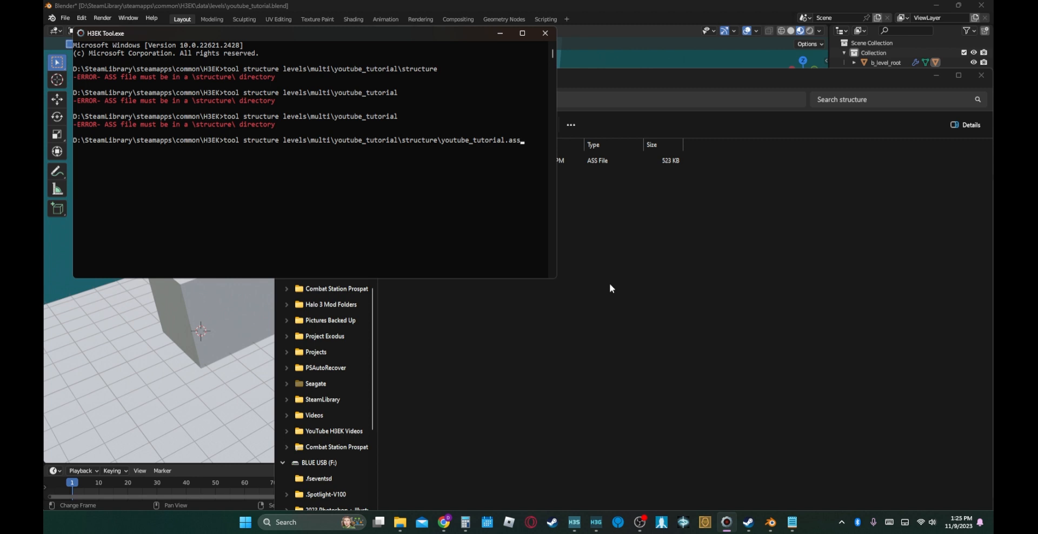
# - Run "tool structure levels\multi\youtube_tutorial\structure\youtube_tutorial.ass" in H3EK Tool to import the level structure, and switch to H3 Sapien
pyautogui.press('Return')
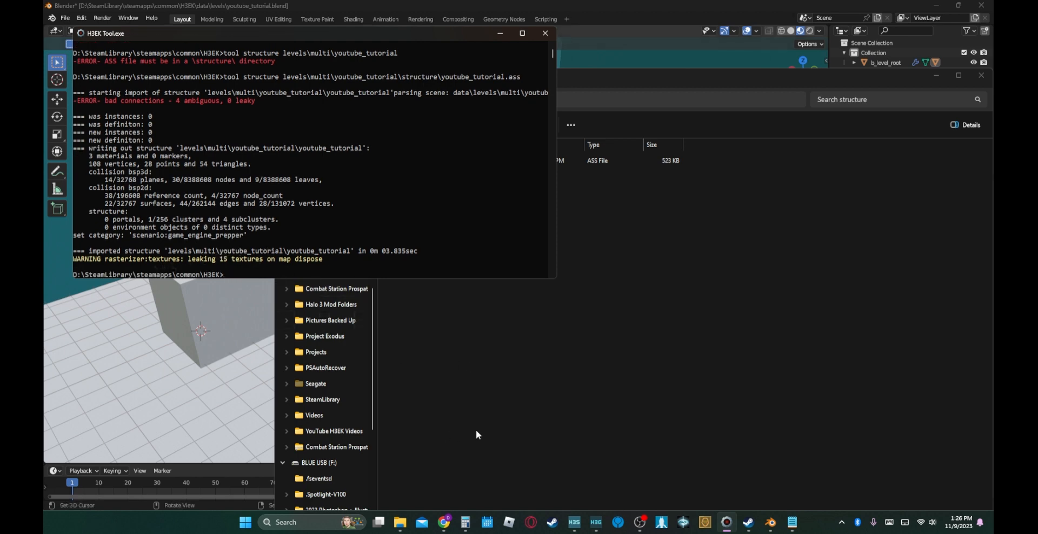
pyautogui.click(581, 521)
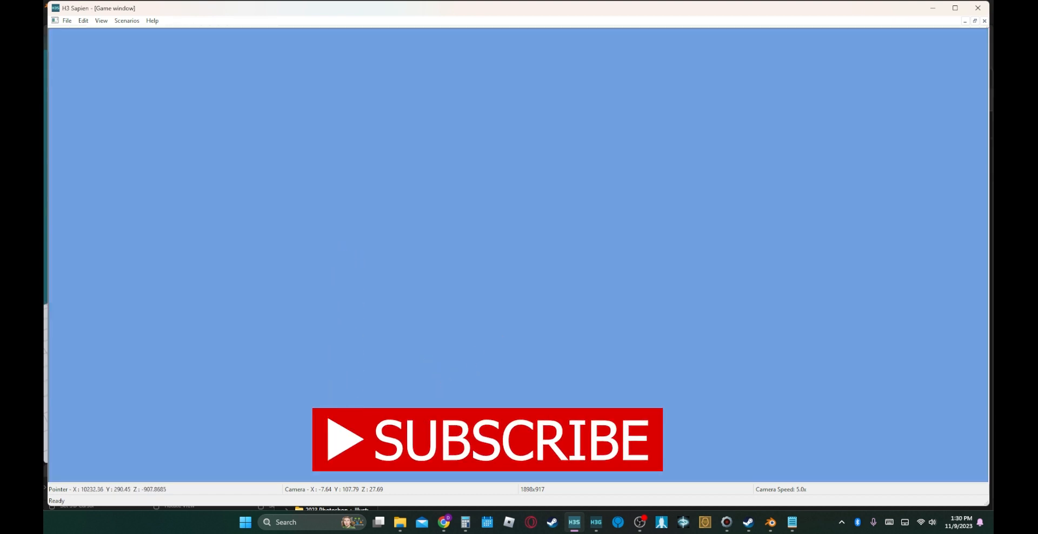
# - Fly the camera to the imported level to examine its floor and interior blocks, and restore the game window to show the editor panes
pyautogui.press('w')
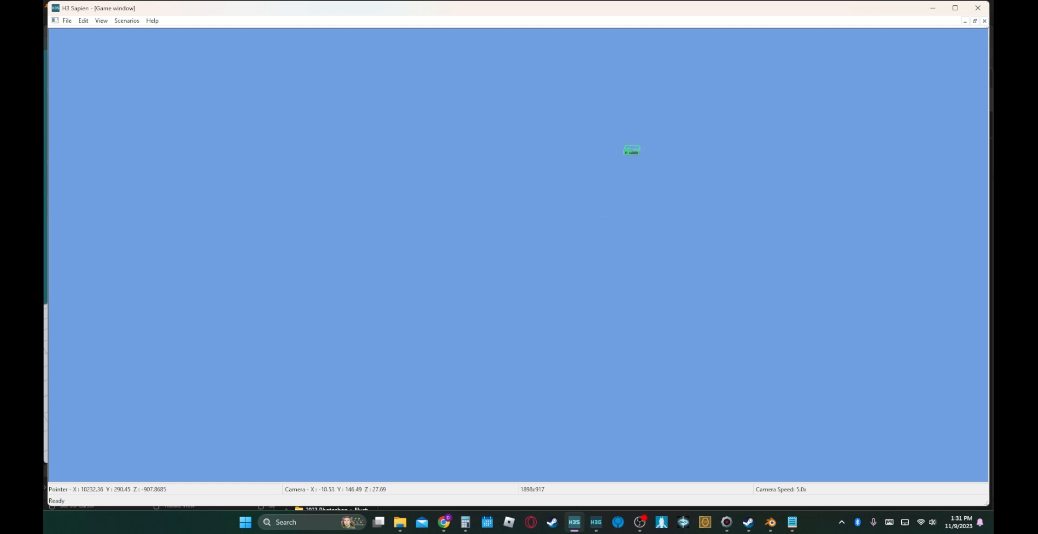
pyautogui.press('w')
pyautogui.press('w')
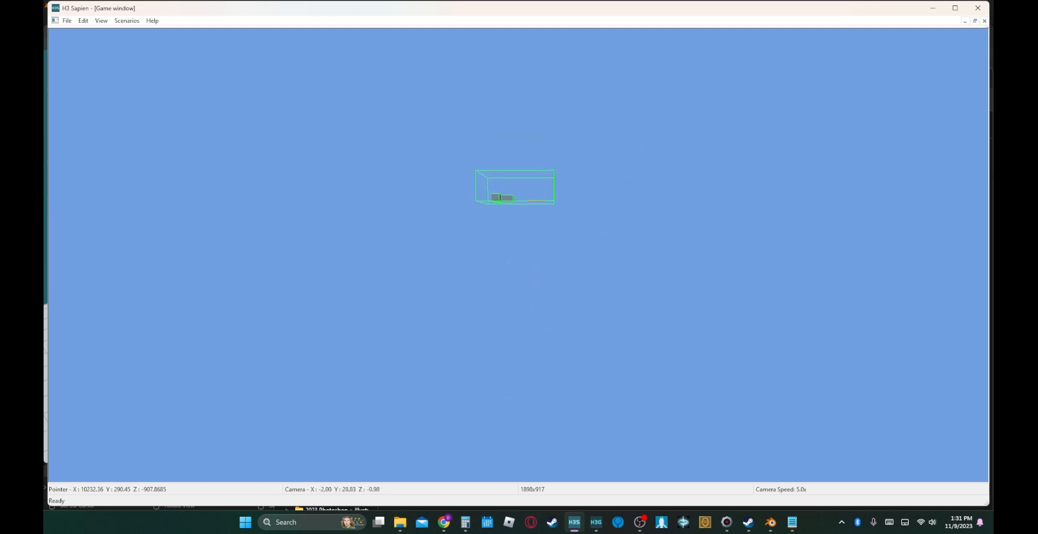
pyautogui.press('w')
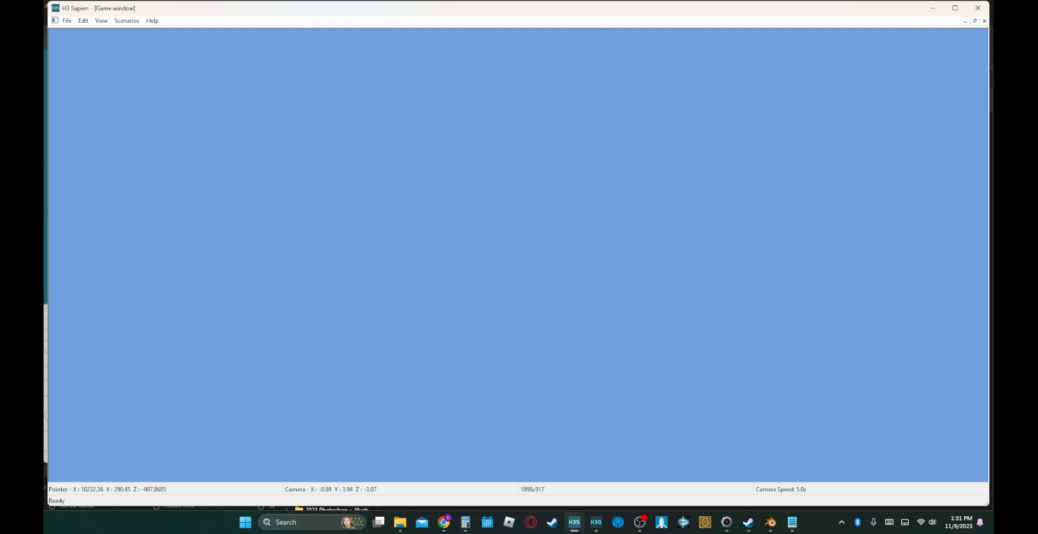
pyautogui.press('r')
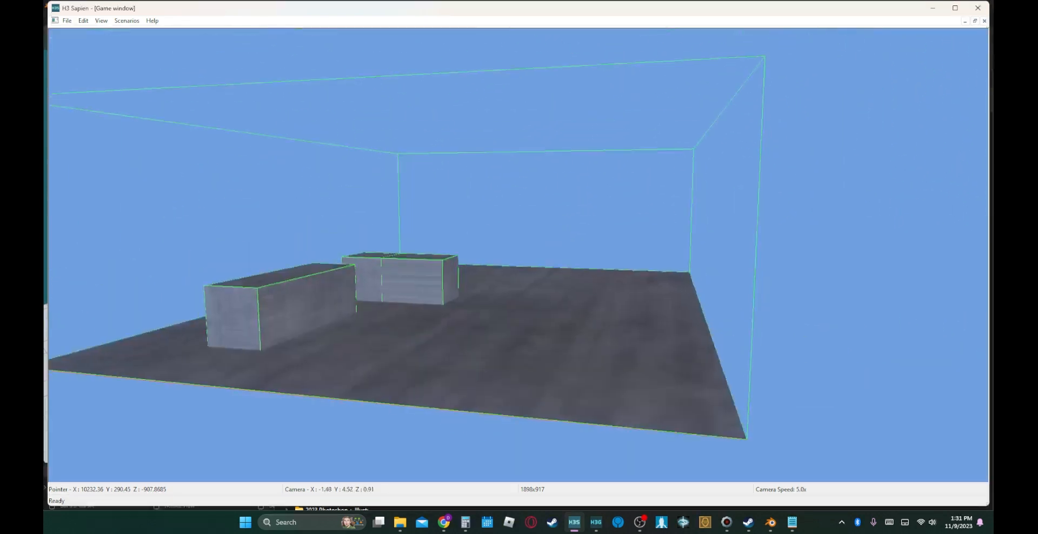
pyautogui.press('w')
pyautogui.press('w')
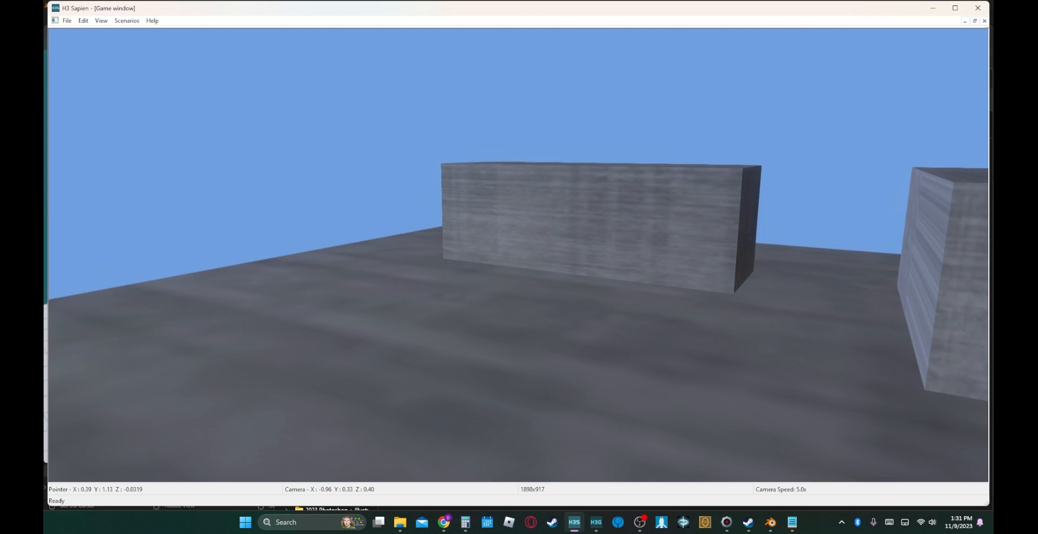
pyautogui.click(975, 22)
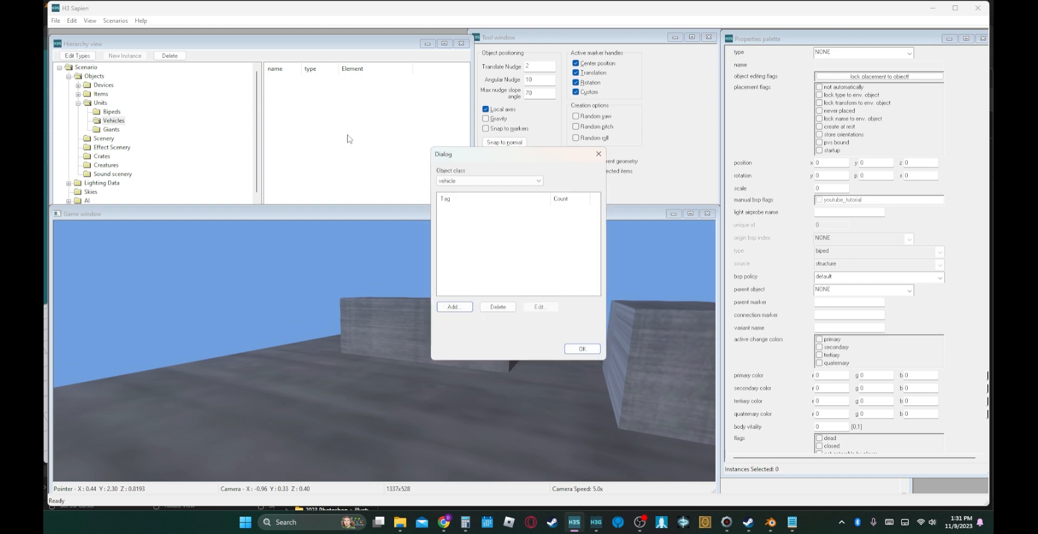
pyautogui.click(457, 183)
pyautogui.click(461, 190)
pyautogui.click(578, 350)
# - Add a starting profile under Game Data and place a player starting point on the floor at about X -0.1, Y 0.93
pyautogui.scroll(-1, 116, 183)
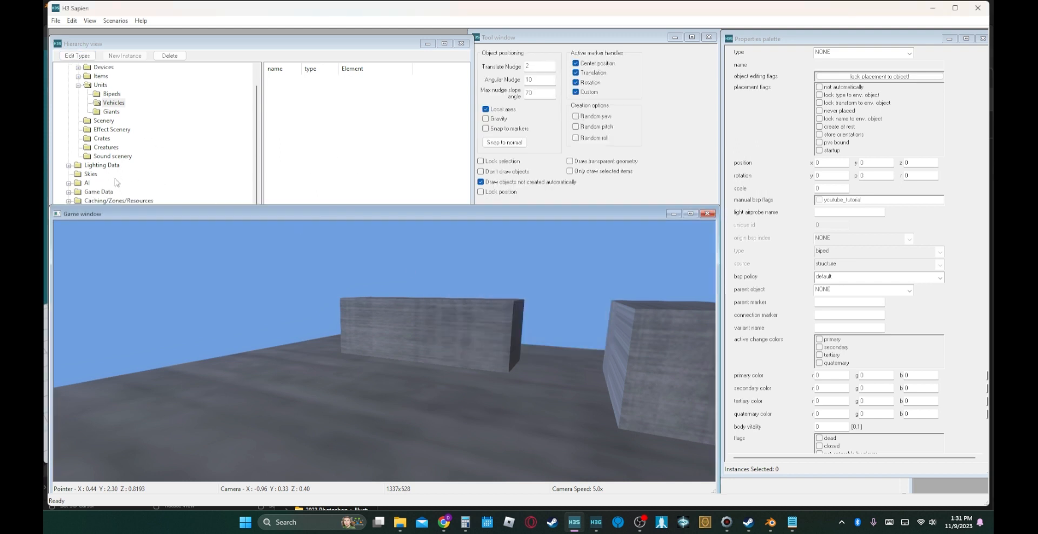
pyautogui.click(70, 192)
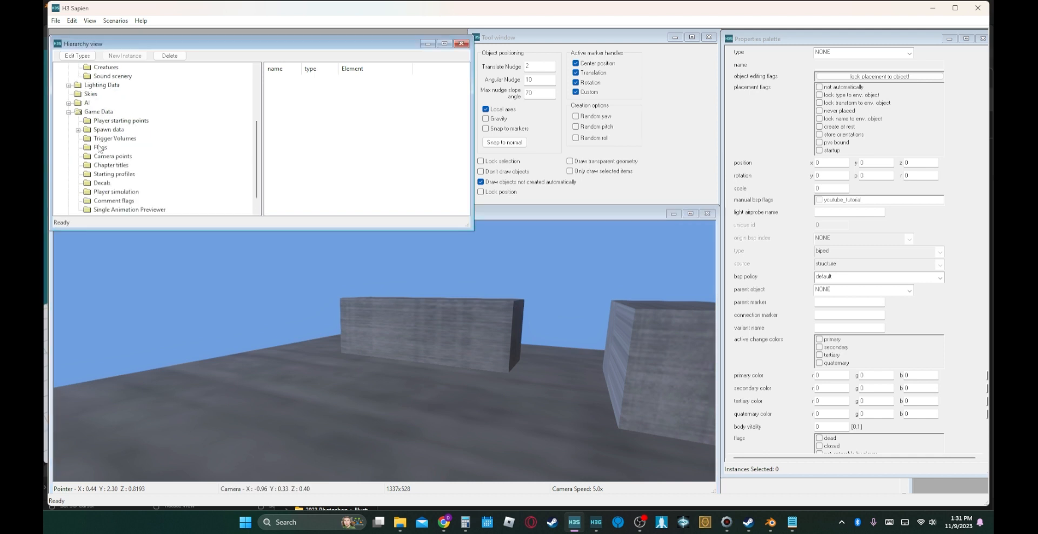
pyautogui.click(104, 175)
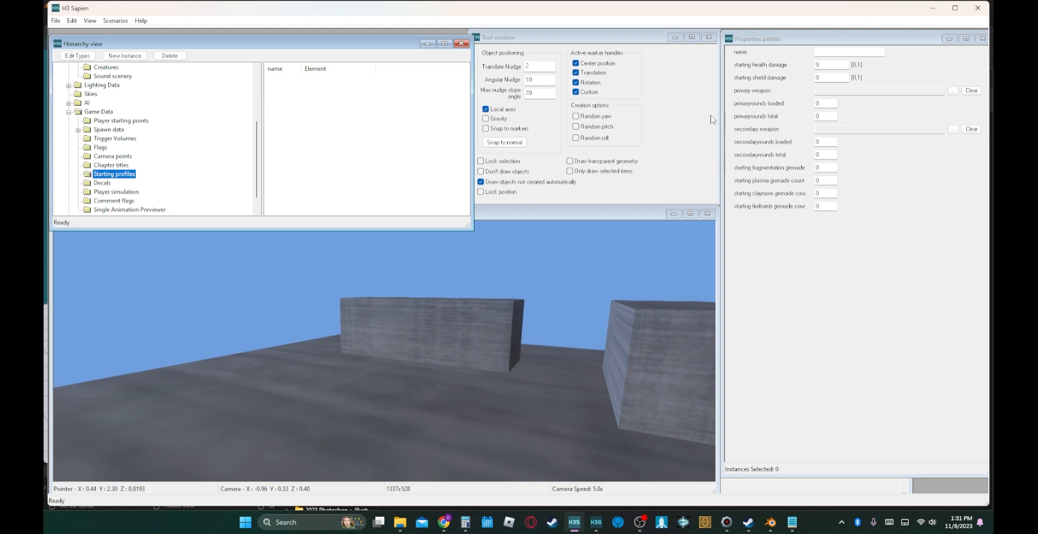
pyautogui.click(124, 56)
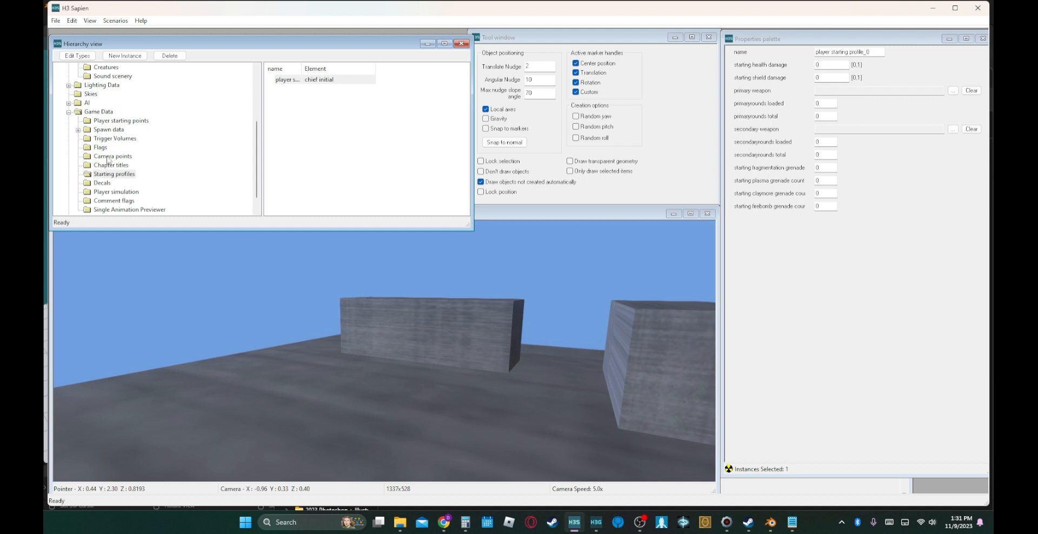
pyautogui.click(116, 120)
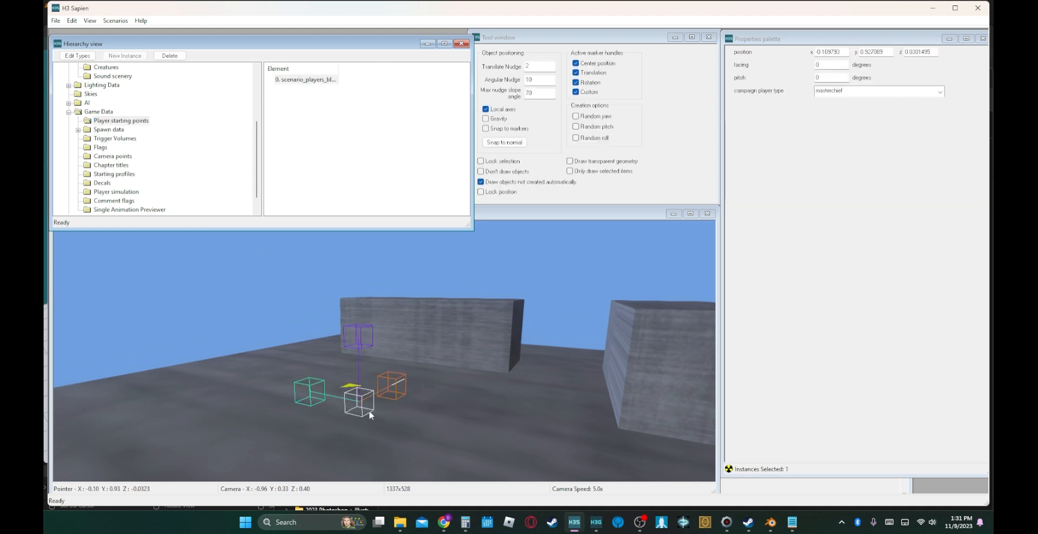
# - Playtest the level in the game window, moving and jumping around the floor and interior blocks
pyautogui.hotkey('shift', 'Tab')
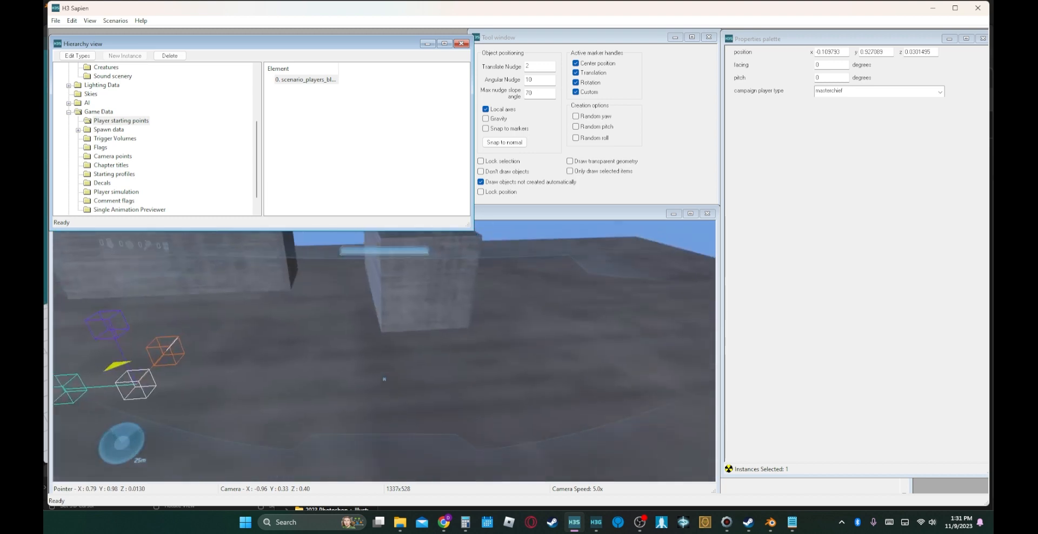
pyautogui.press('w')
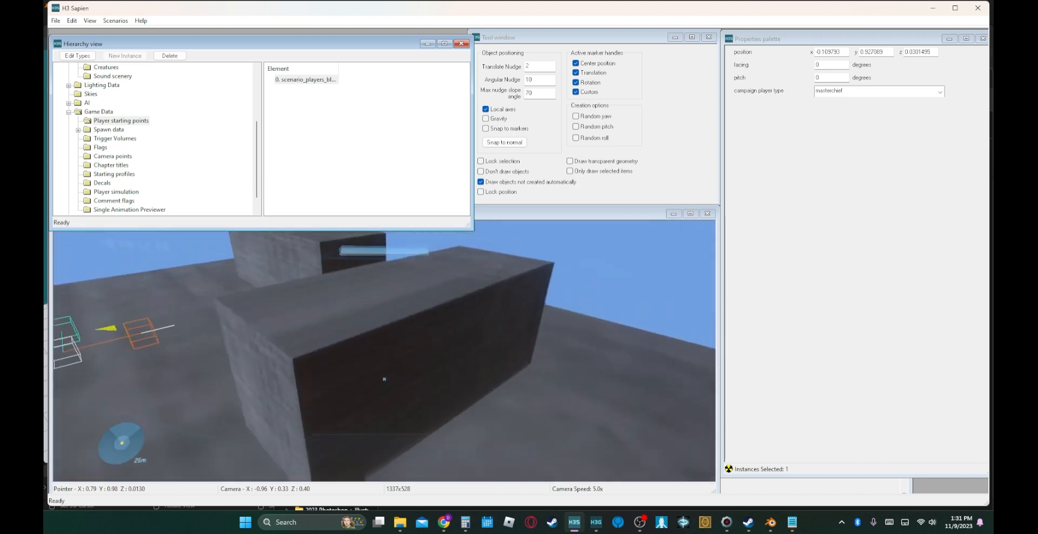
pyautogui.press('w')
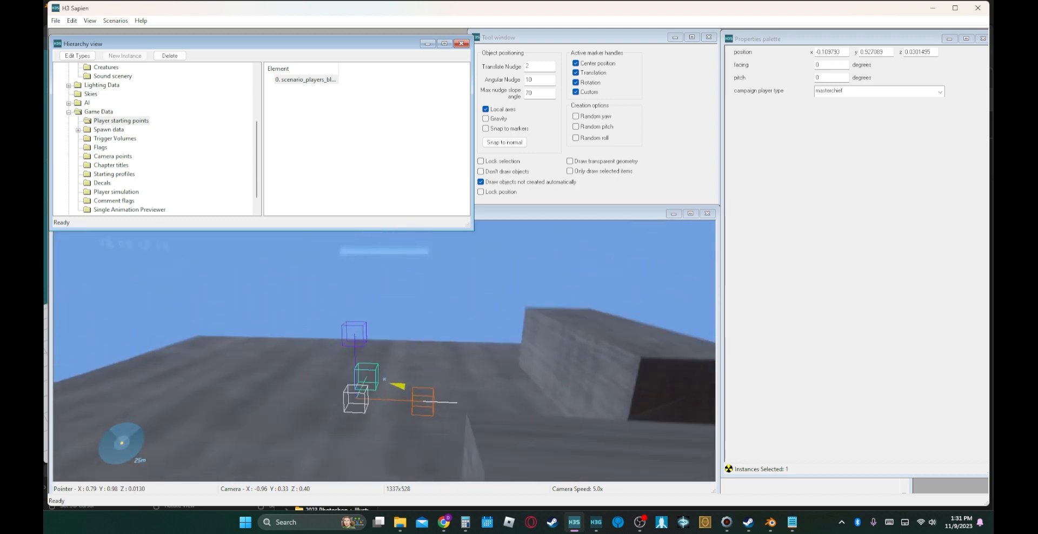
pyautogui.press('w')
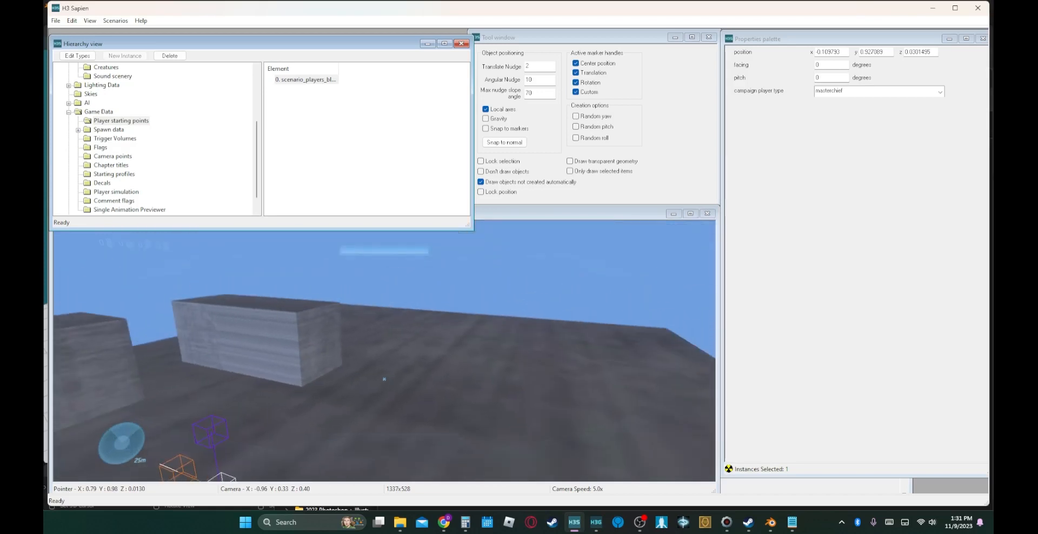
pyautogui.press('w')
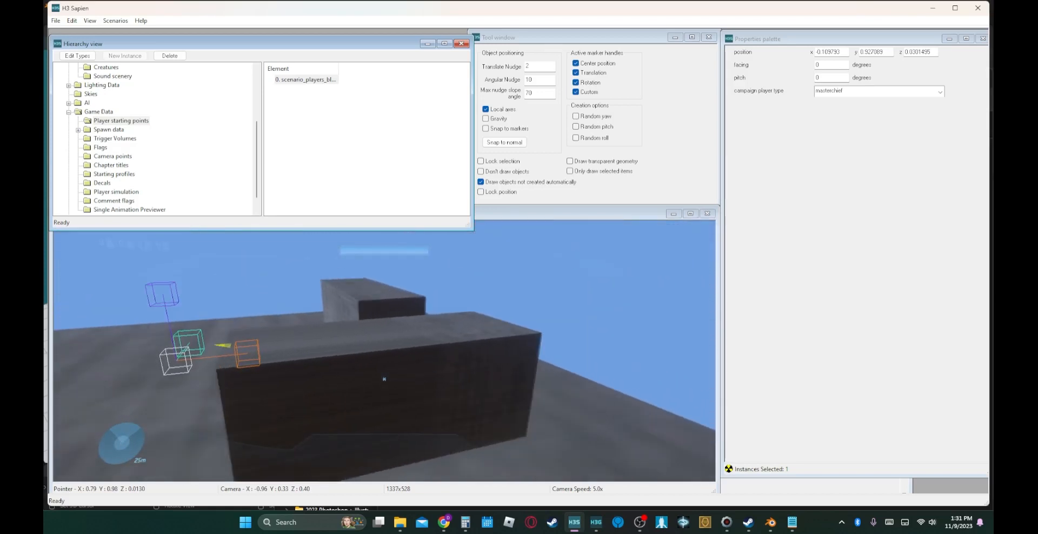
pyautogui.press('w')
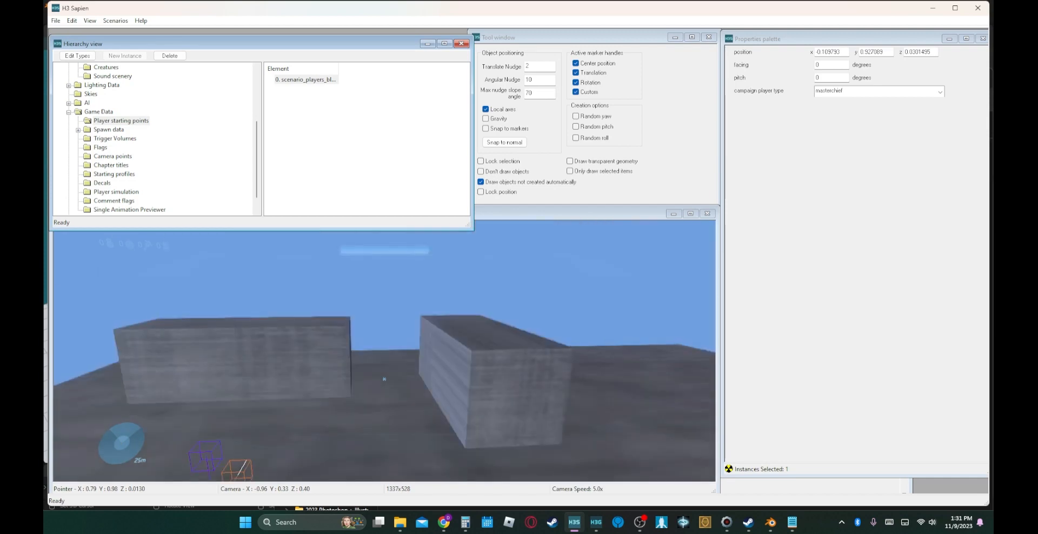
pyautogui.press('w')
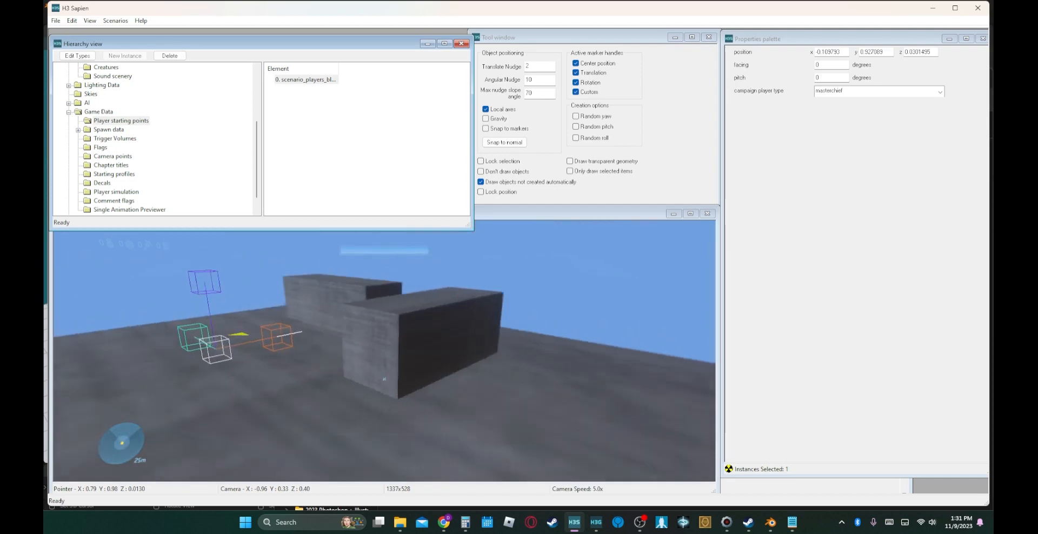
pyautogui.press('w')
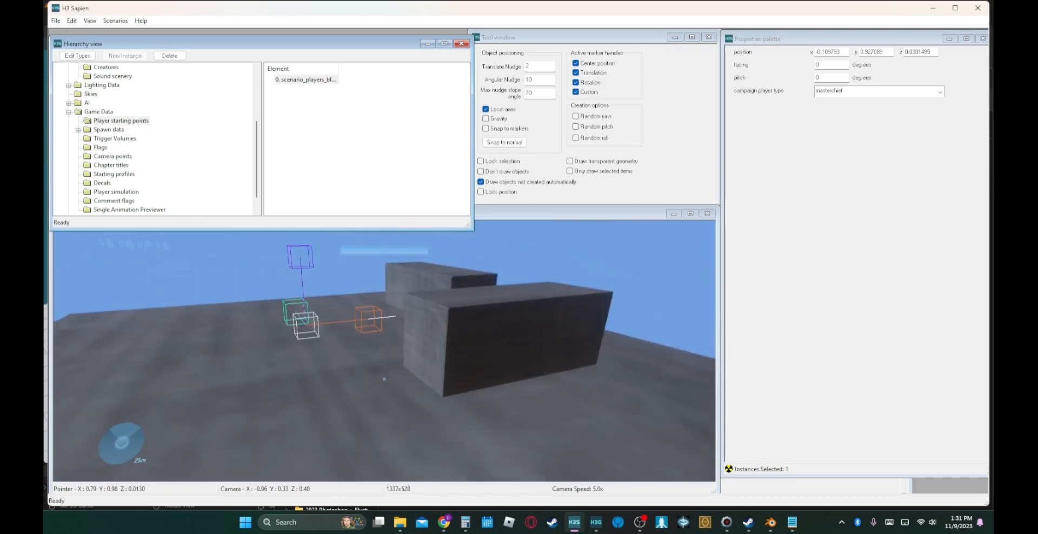
pyautogui.press('w')
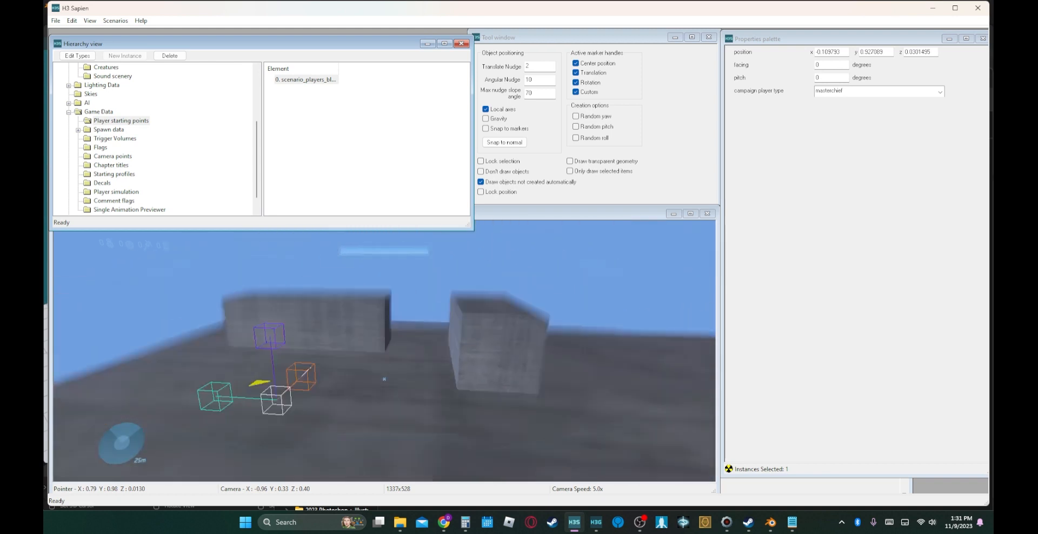
pyautogui.press('w')
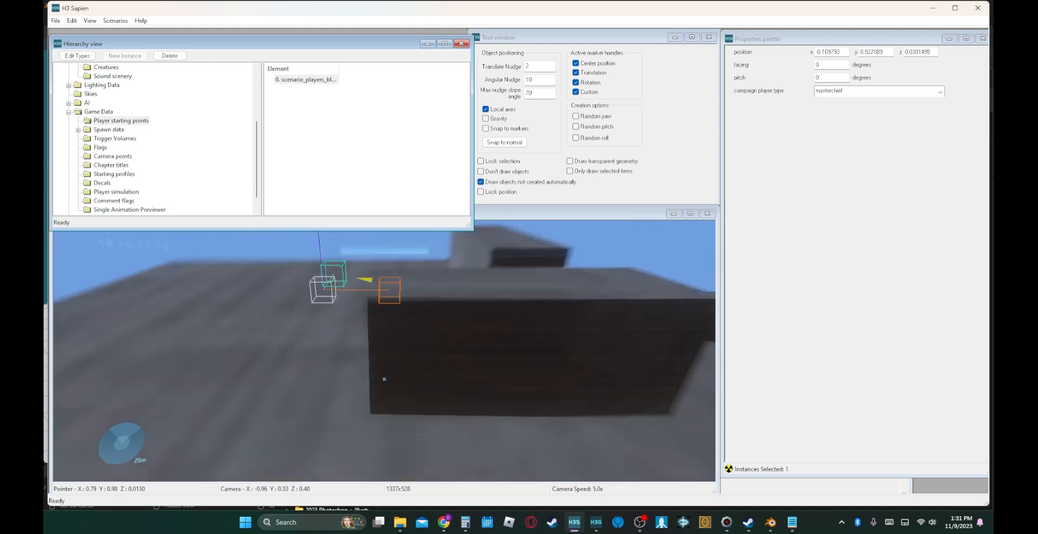
pyautogui.press('space')
pyautogui.press('w')
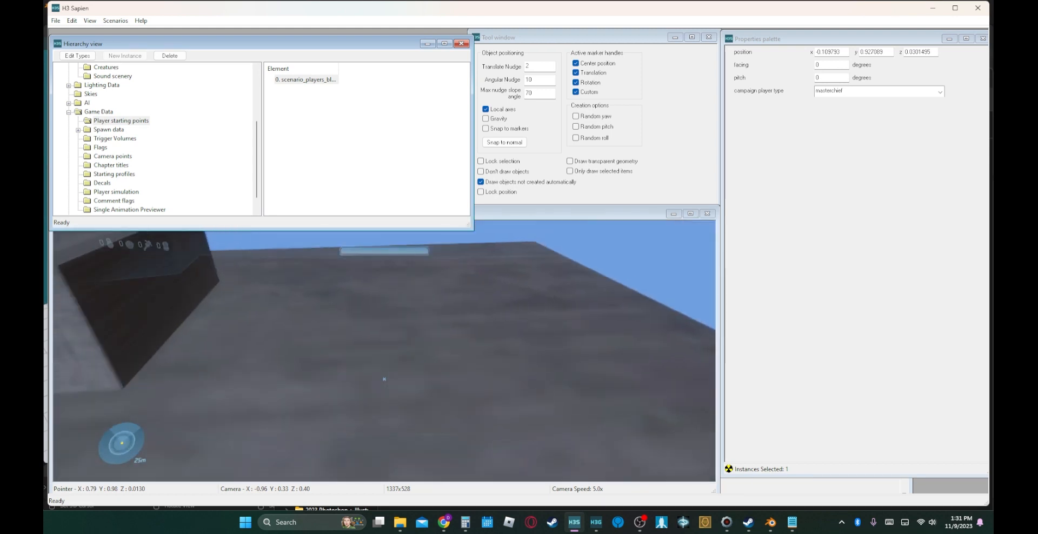
pyautogui.press('space')
pyautogui.press('w')
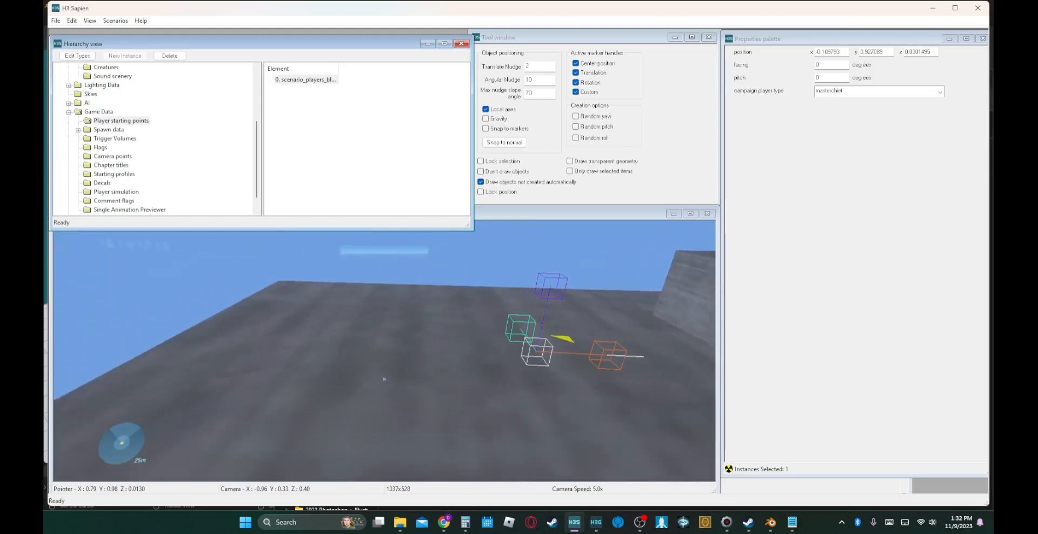
pyautogui.press('w')
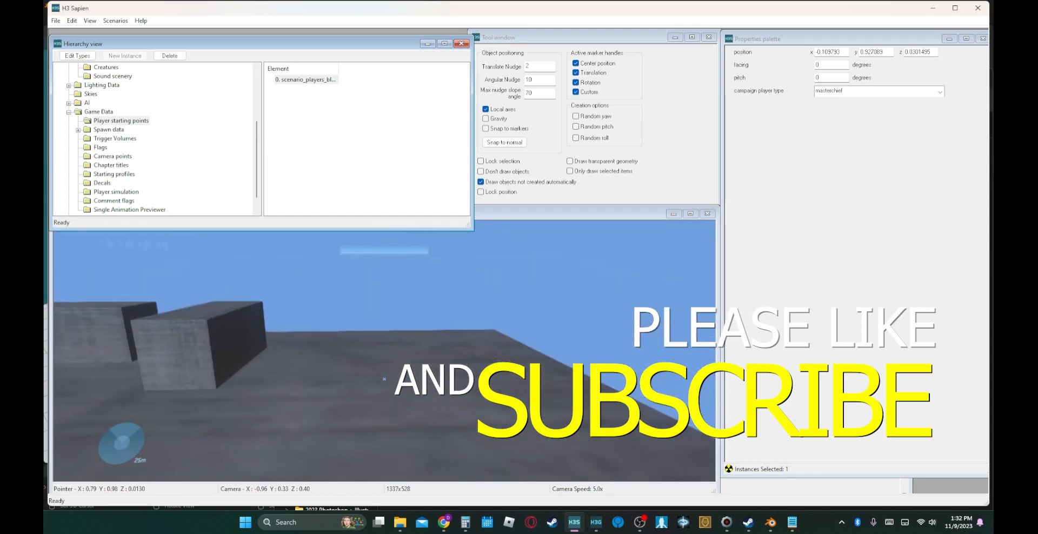
pyautogui.press('w')
pyautogui.press('d')
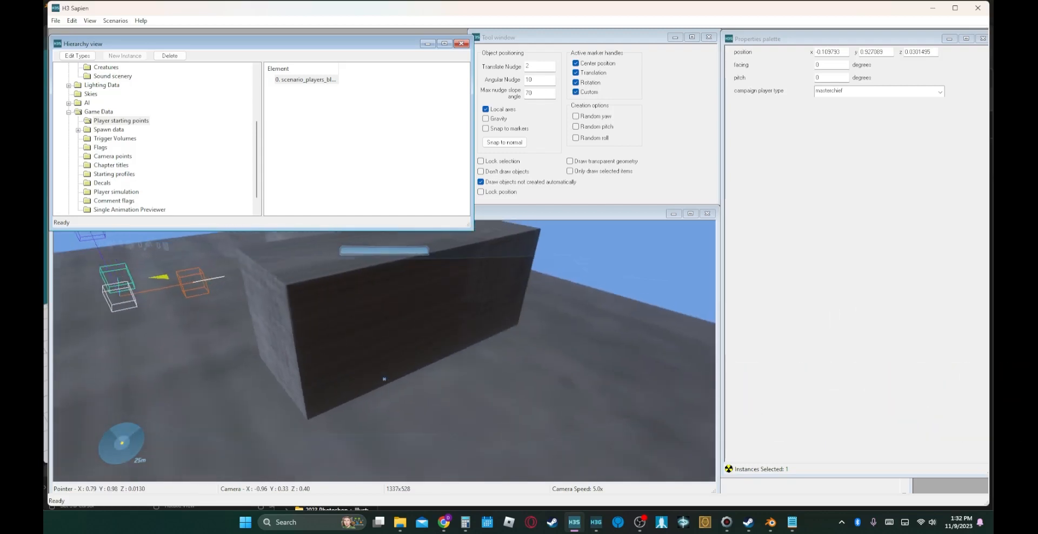
pyautogui.press('w')
pyautogui.press('d')
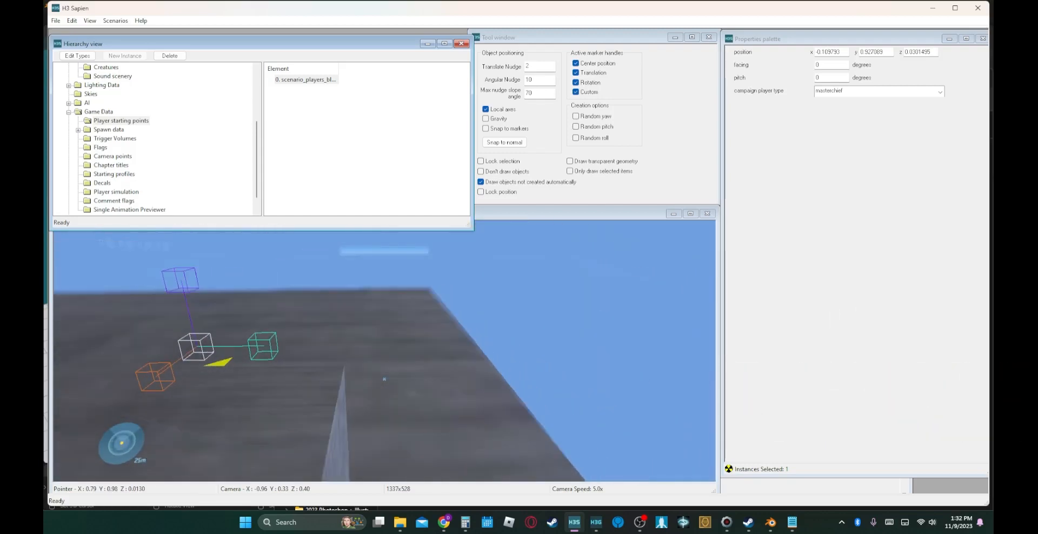
pyautogui.press('d')
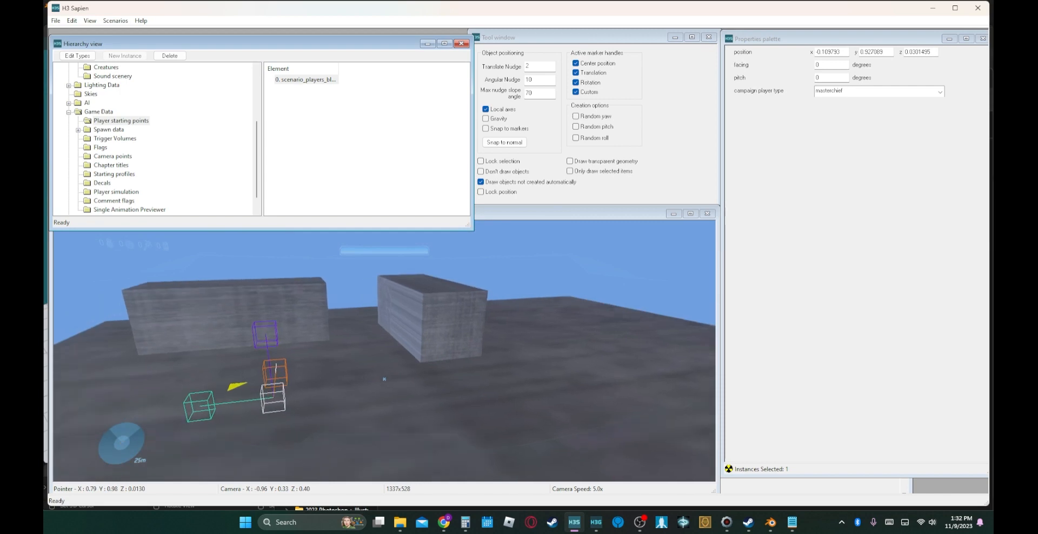